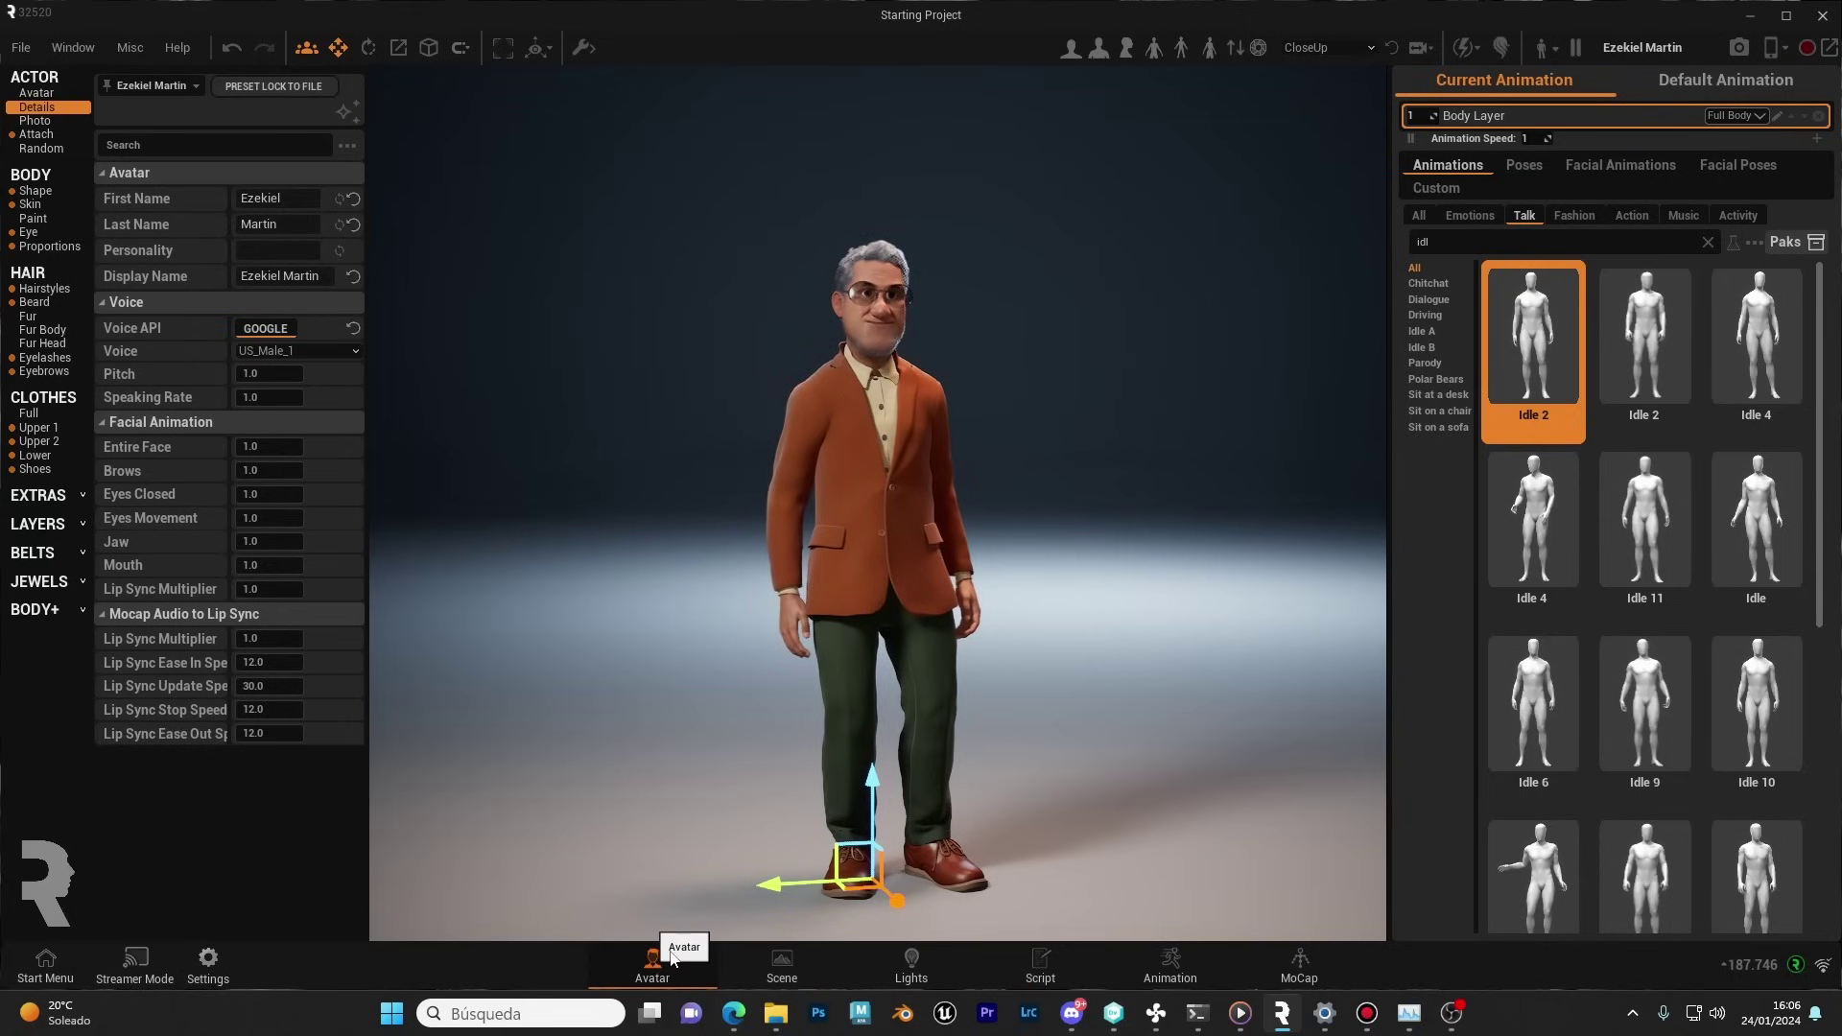
# - Apply the Idle 11 animation from the unfiltered Action category to the avatar's Body Layer
pyautogui.click(38, 93)
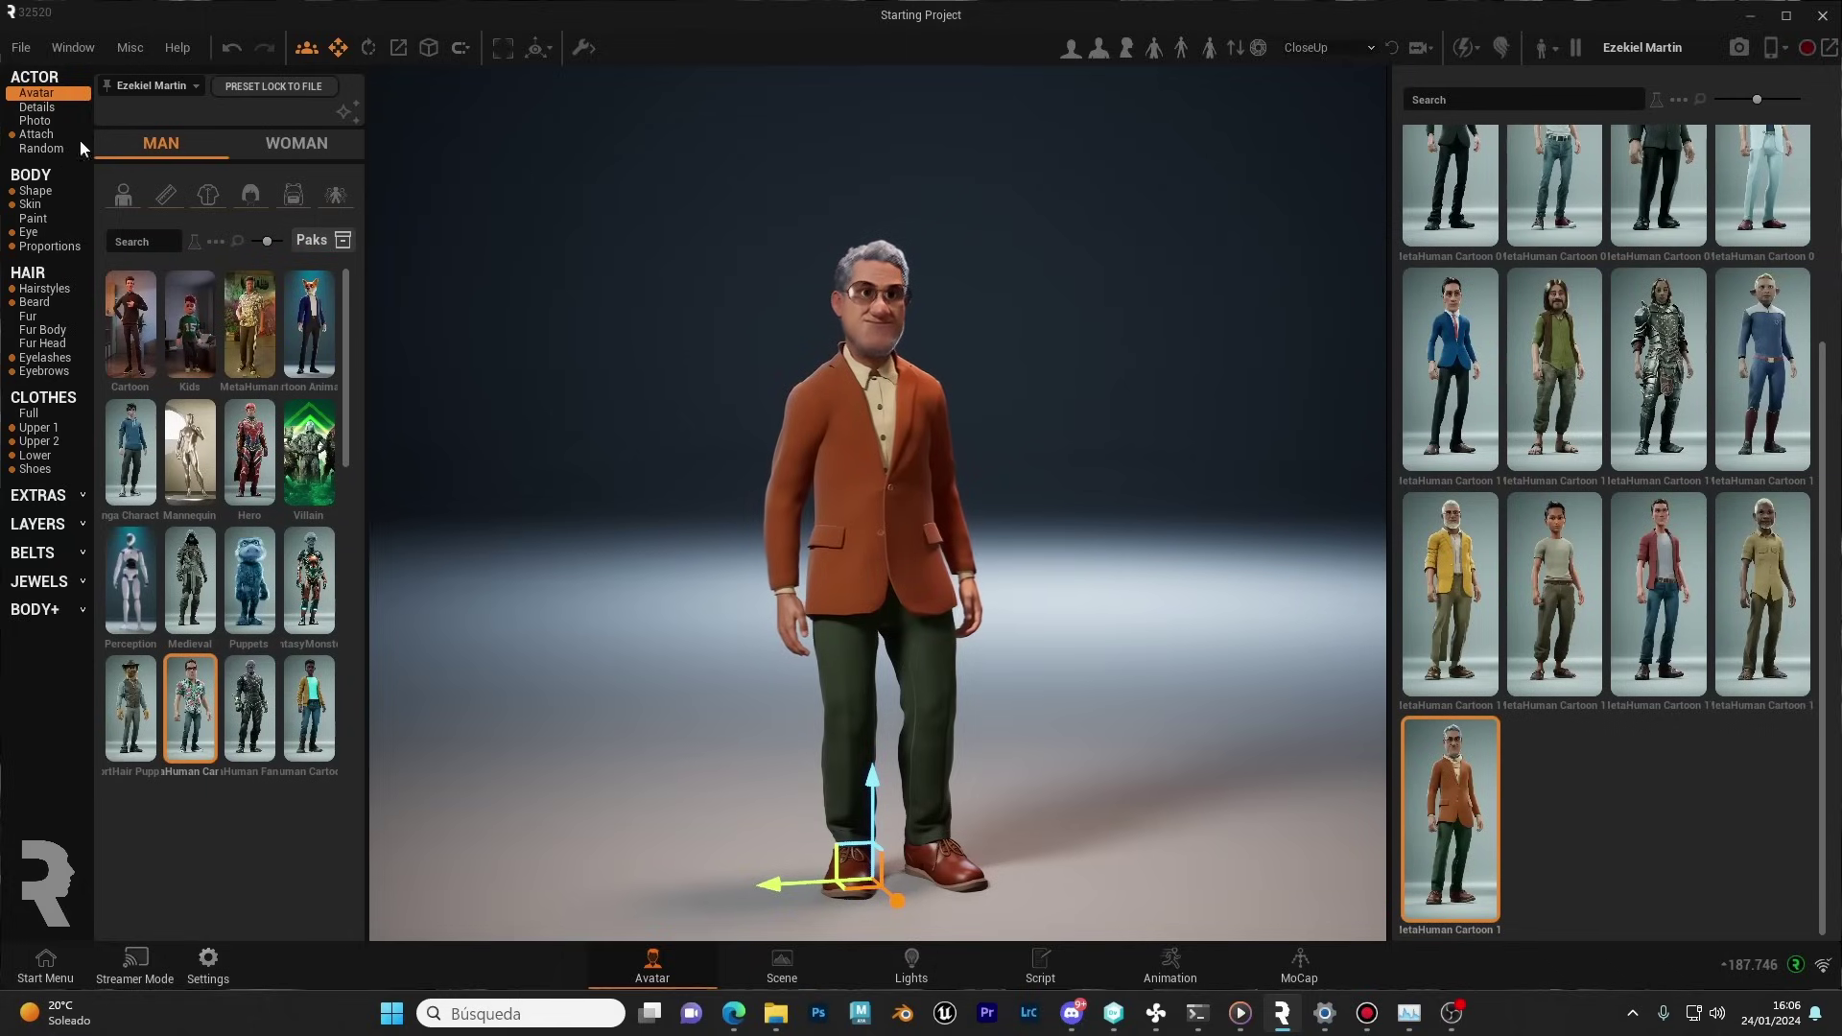
pyautogui.click(36, 108)
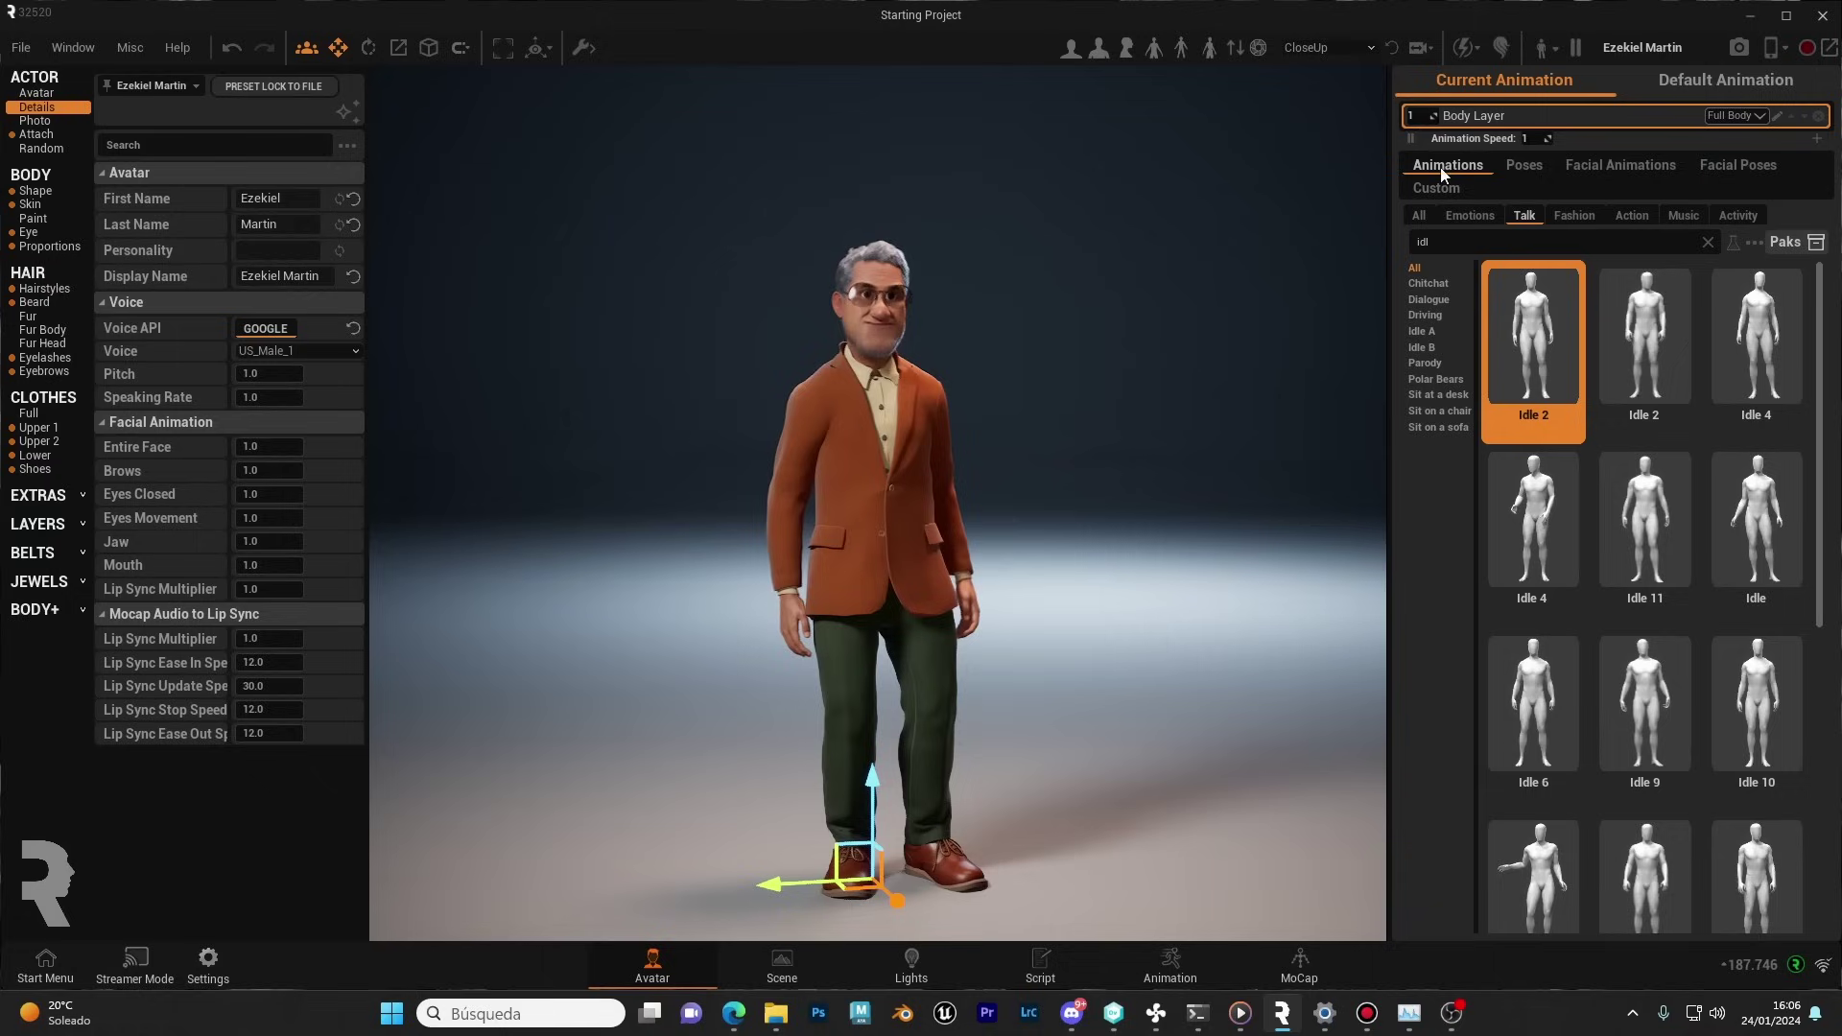
pyautogui.click(1632, 215)
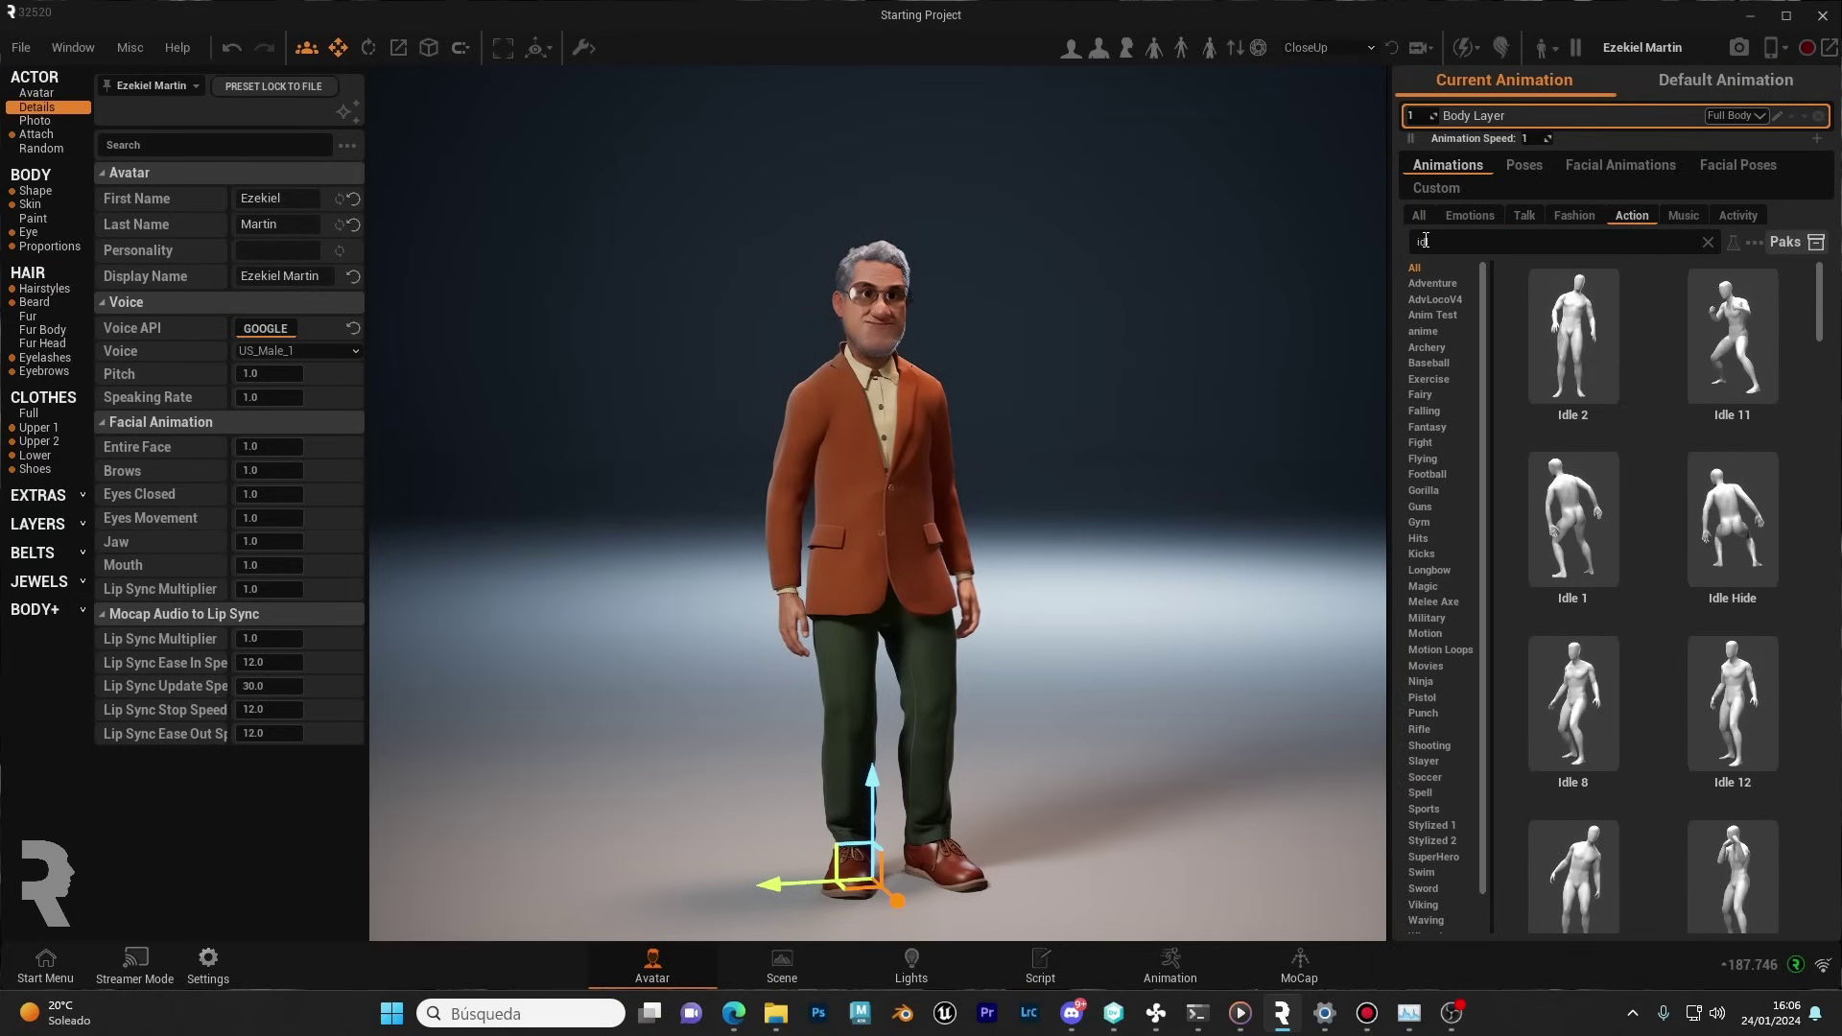
pyautogui.click(1709, 241)
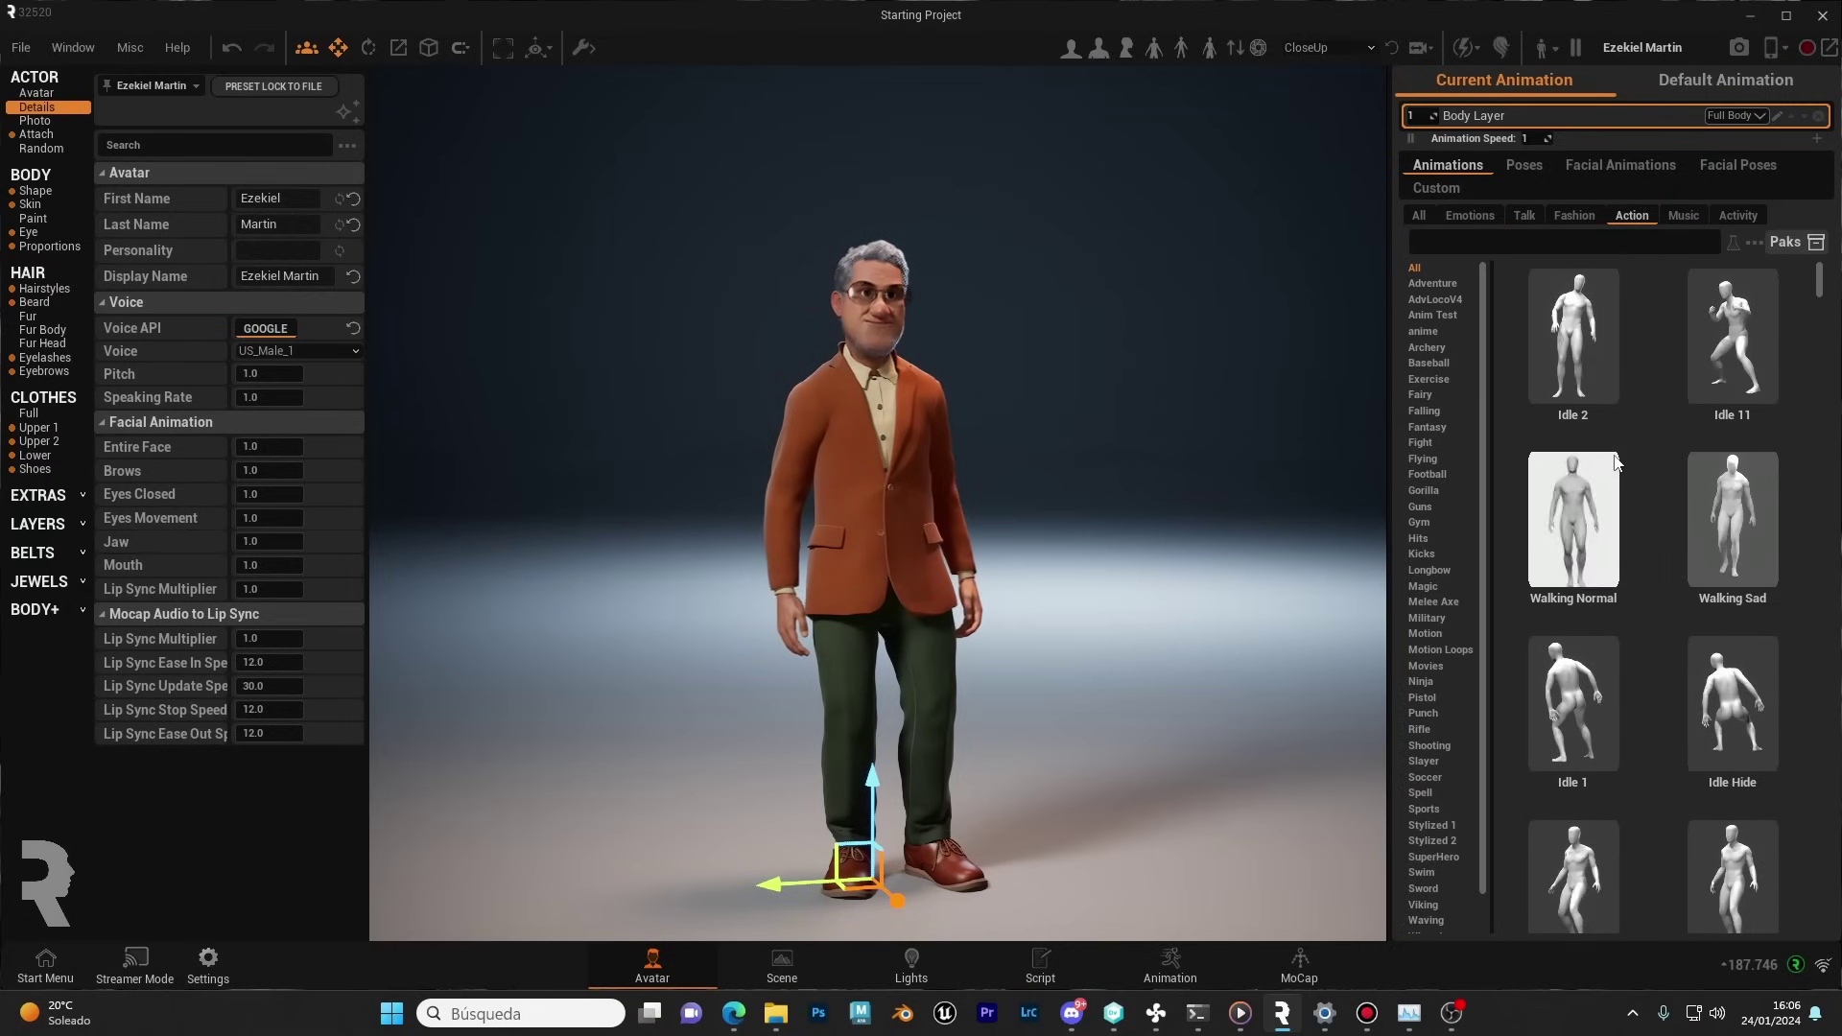
pyautogui.click(1731, 359)
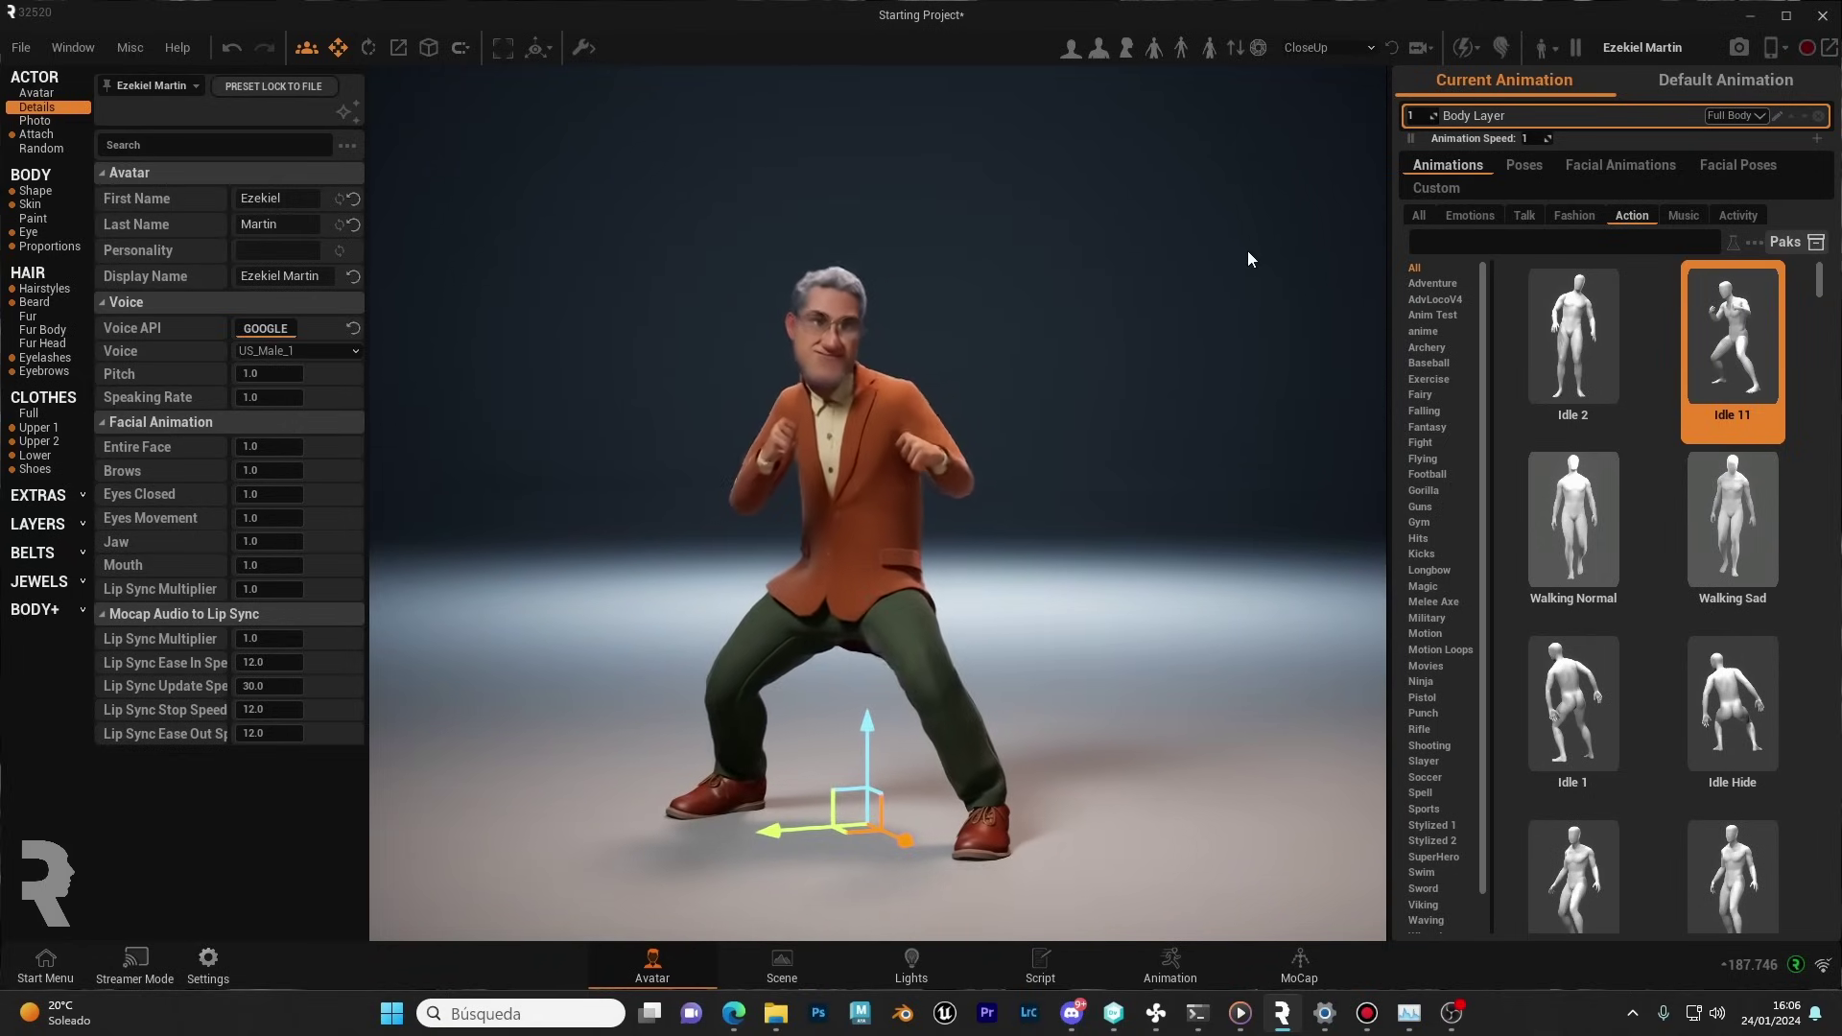
# - Limit the Body Layer to Lower Body and add a second animation layer above it
pyautogui.click(1760, 116)
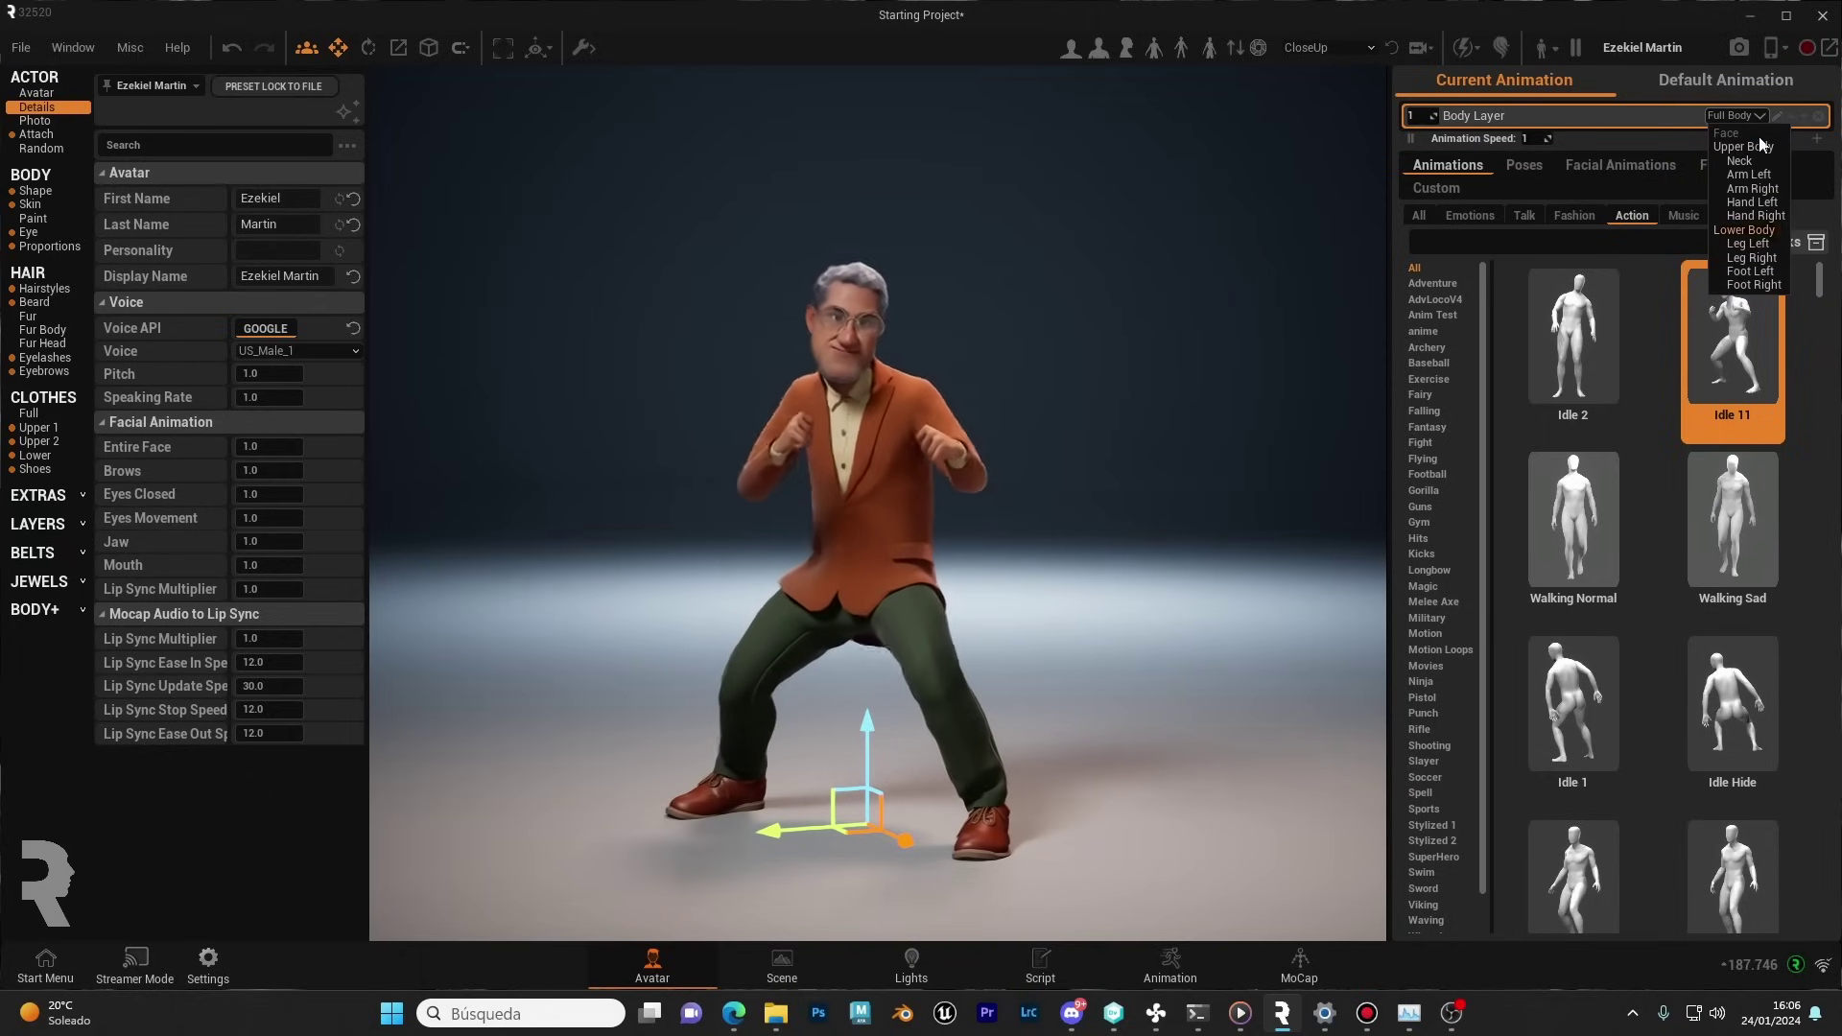
pyautogui.click(1744, 230)
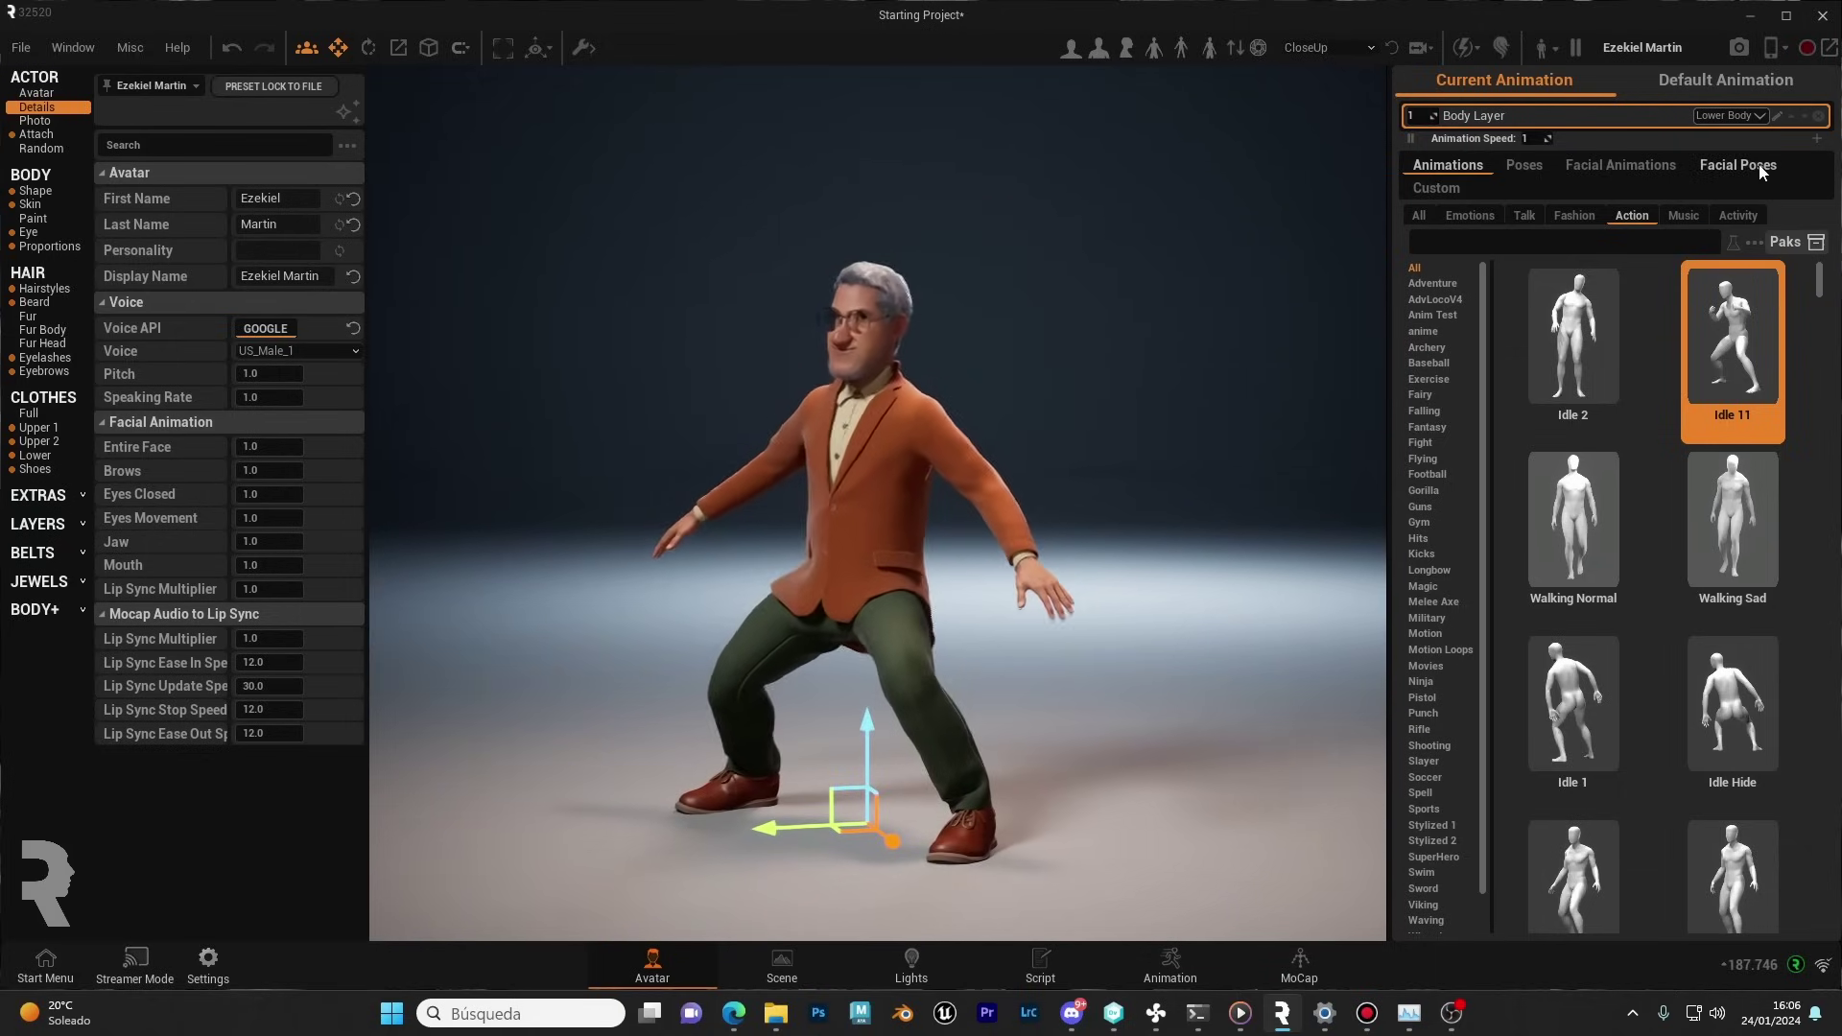
pyautogui.click(1816, 139)
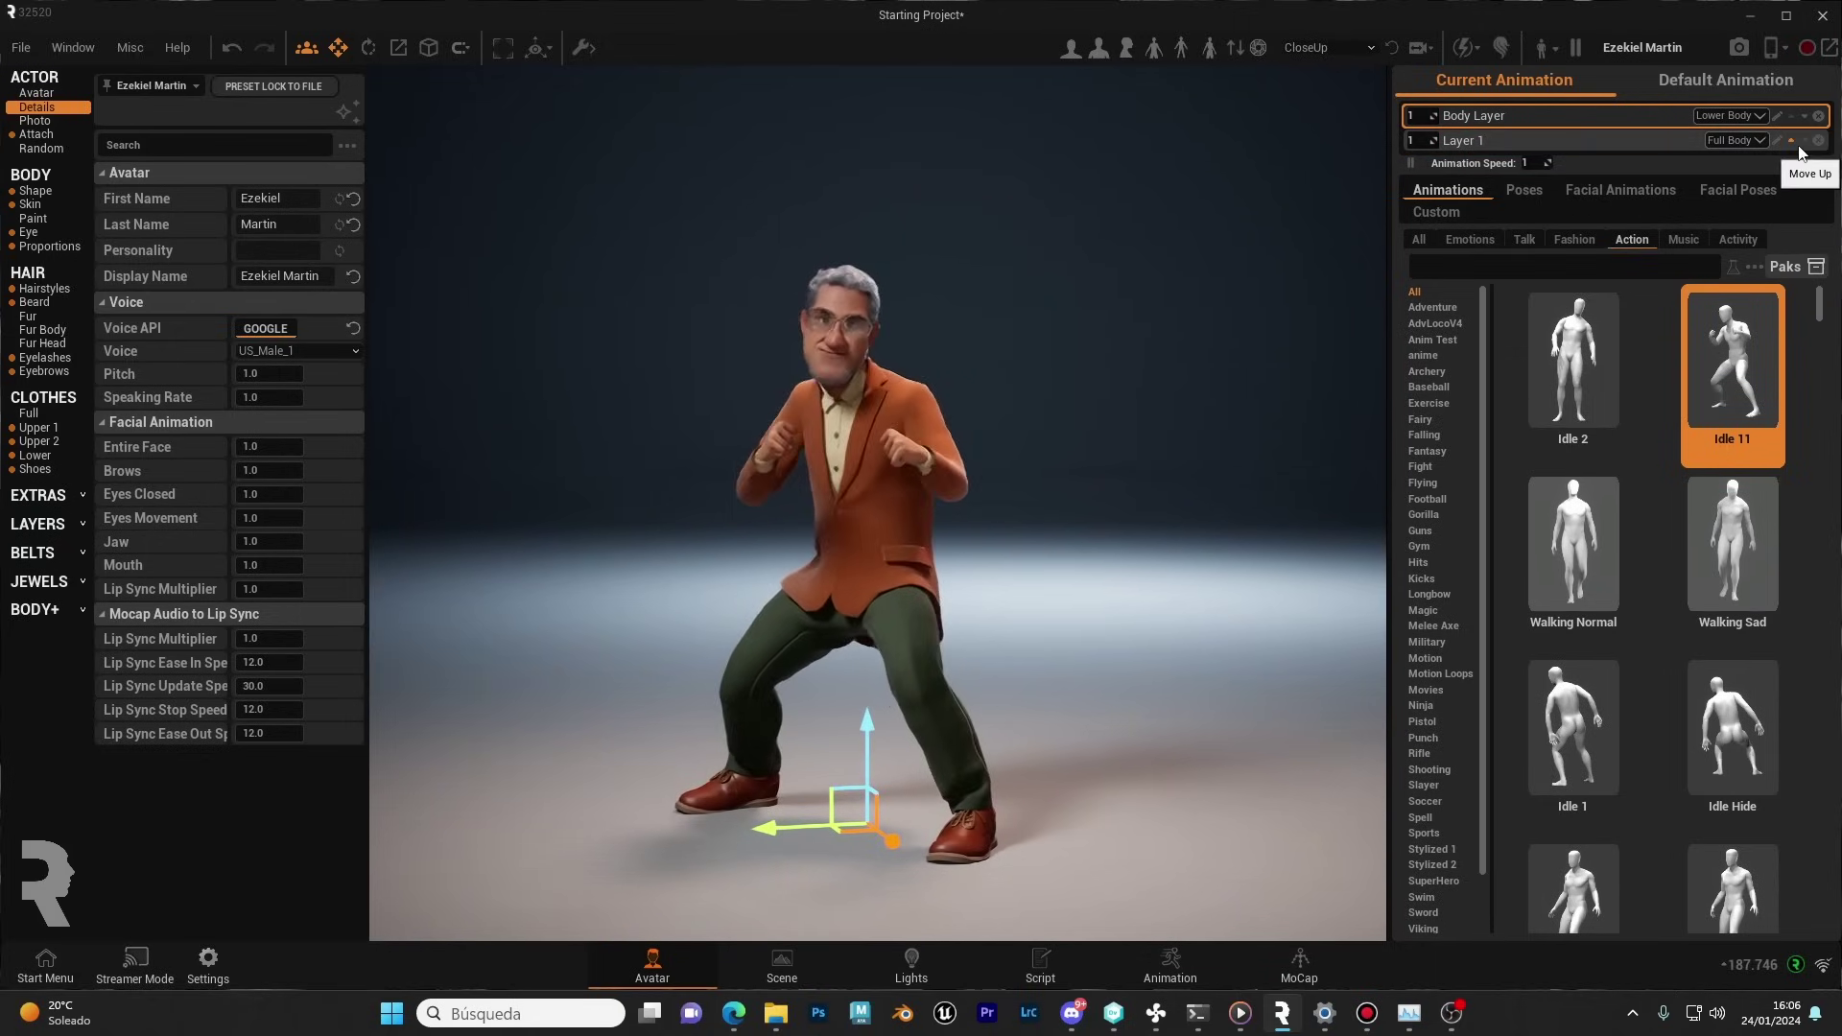
pyautogui.click(1796, 144)
# - Restrict the new Layer 1 to Upper Body so it drives only the avatar's torso, arms and head
pyautogui.click(1759, 117)
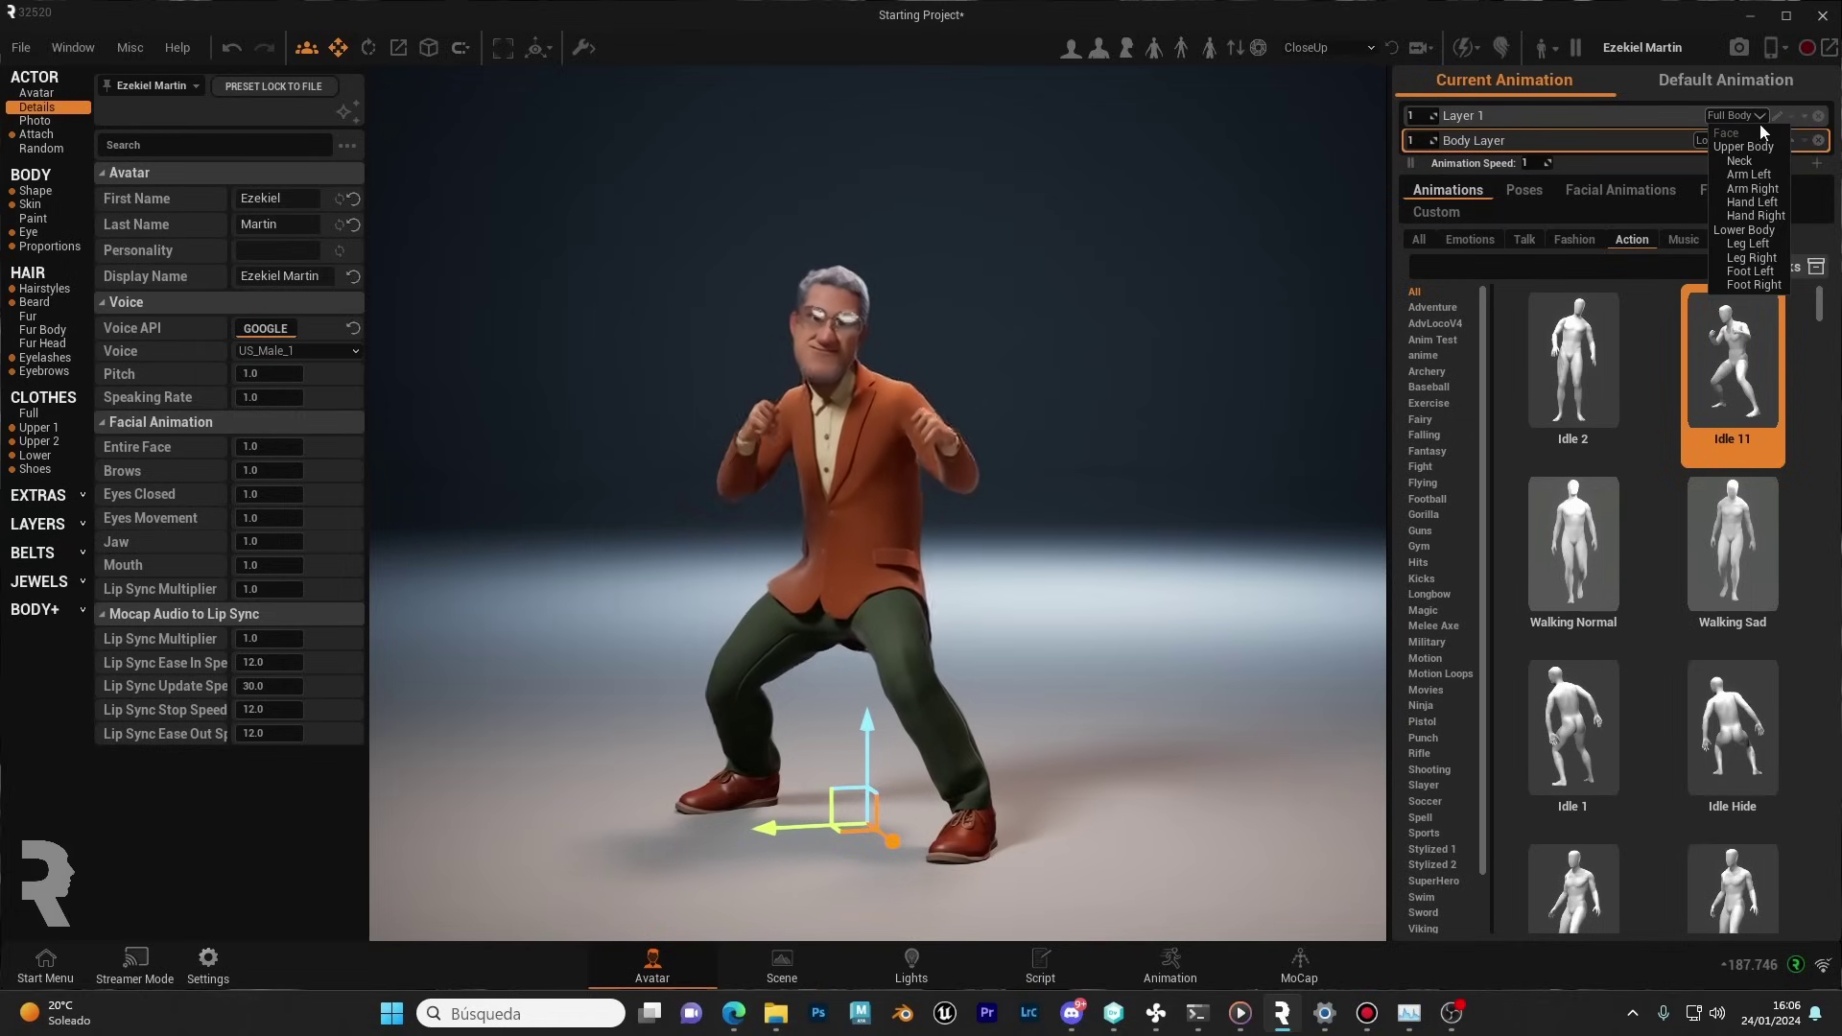
pyautogui.click(1747, 147)
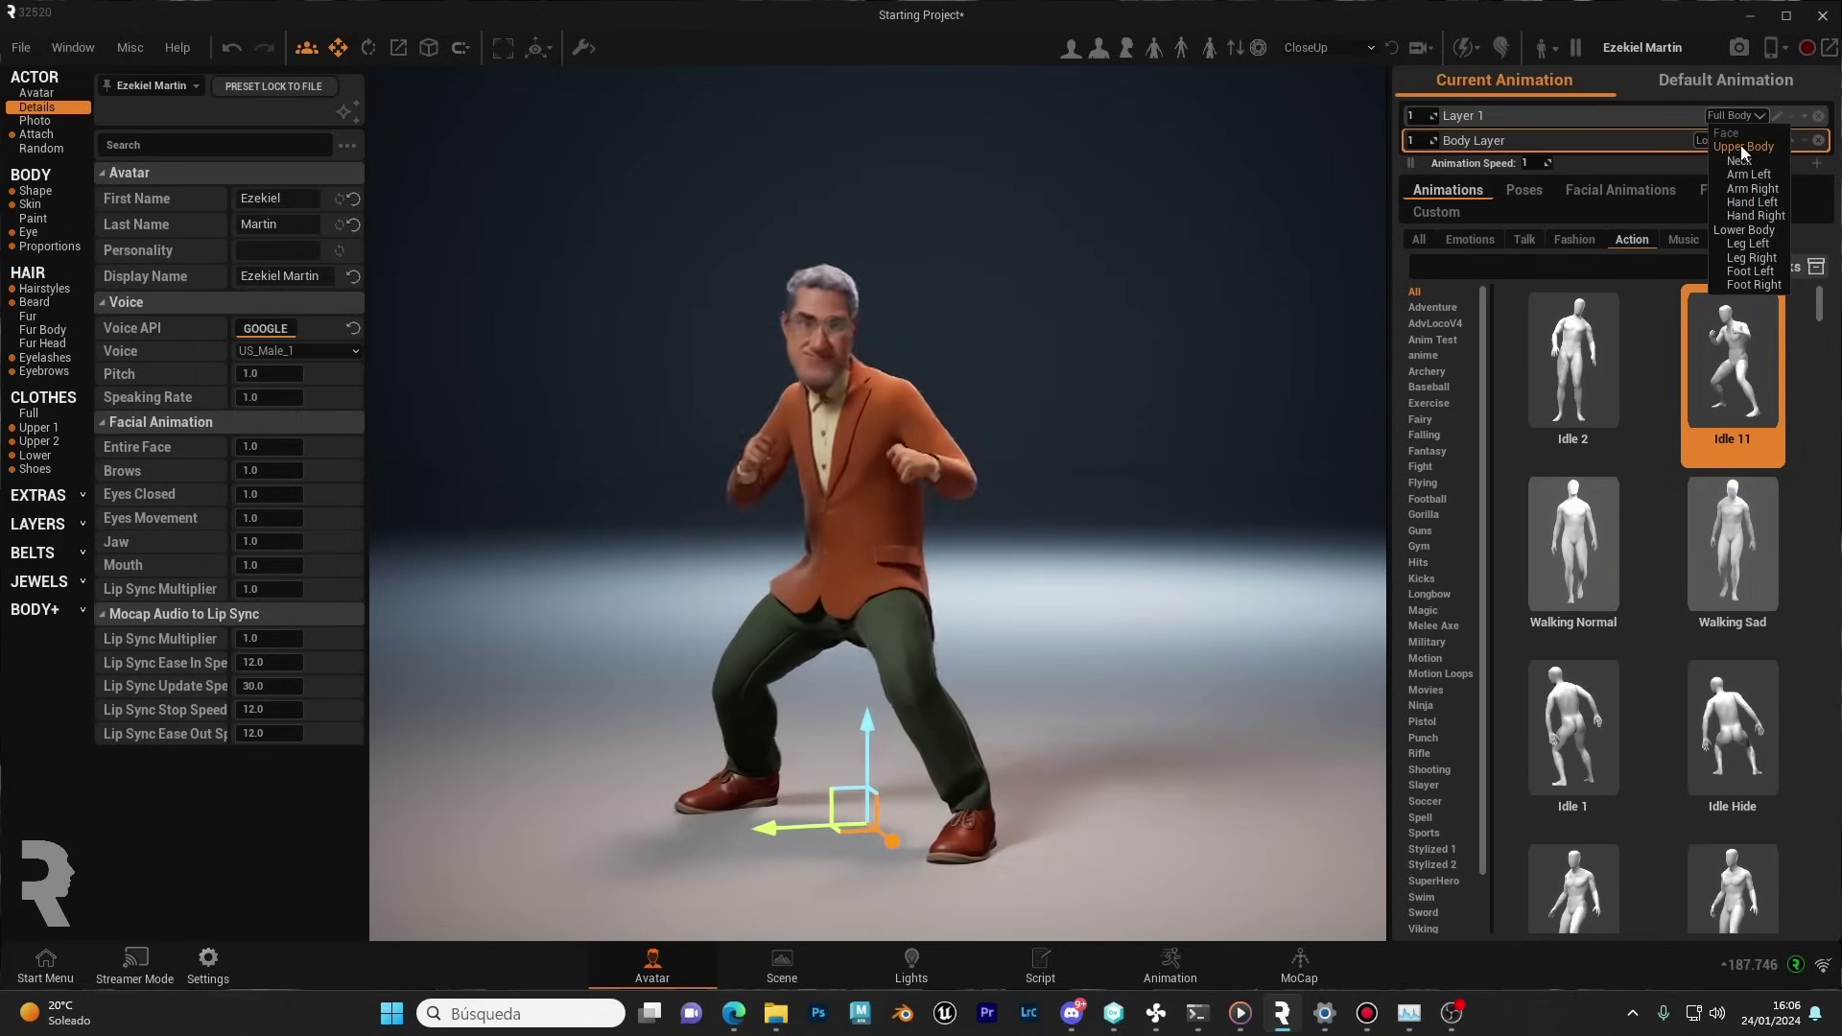
pyautogui.click(1744, 113)
pyautogui.click(1533, 117)
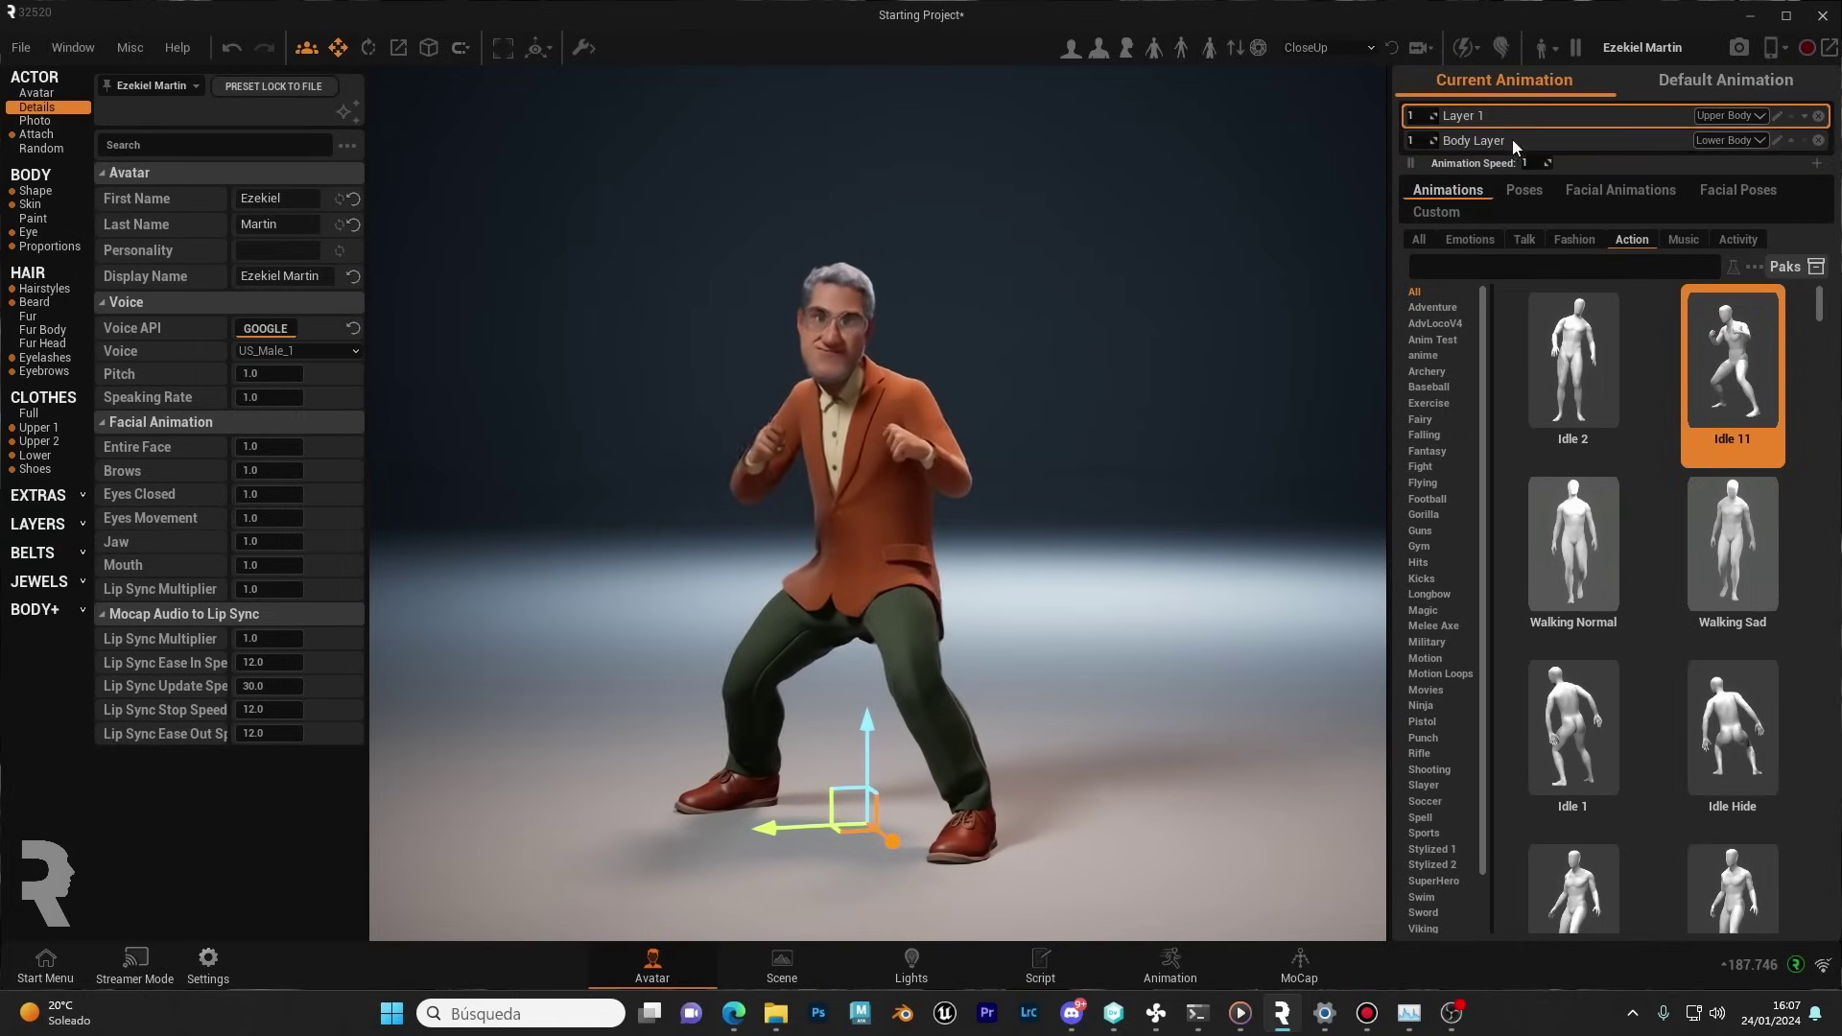
# - Try Walking Normal and Idle 1 from the Action animations on Layer 1, settling on Idle 2
pyautogui.click(1513, 118)
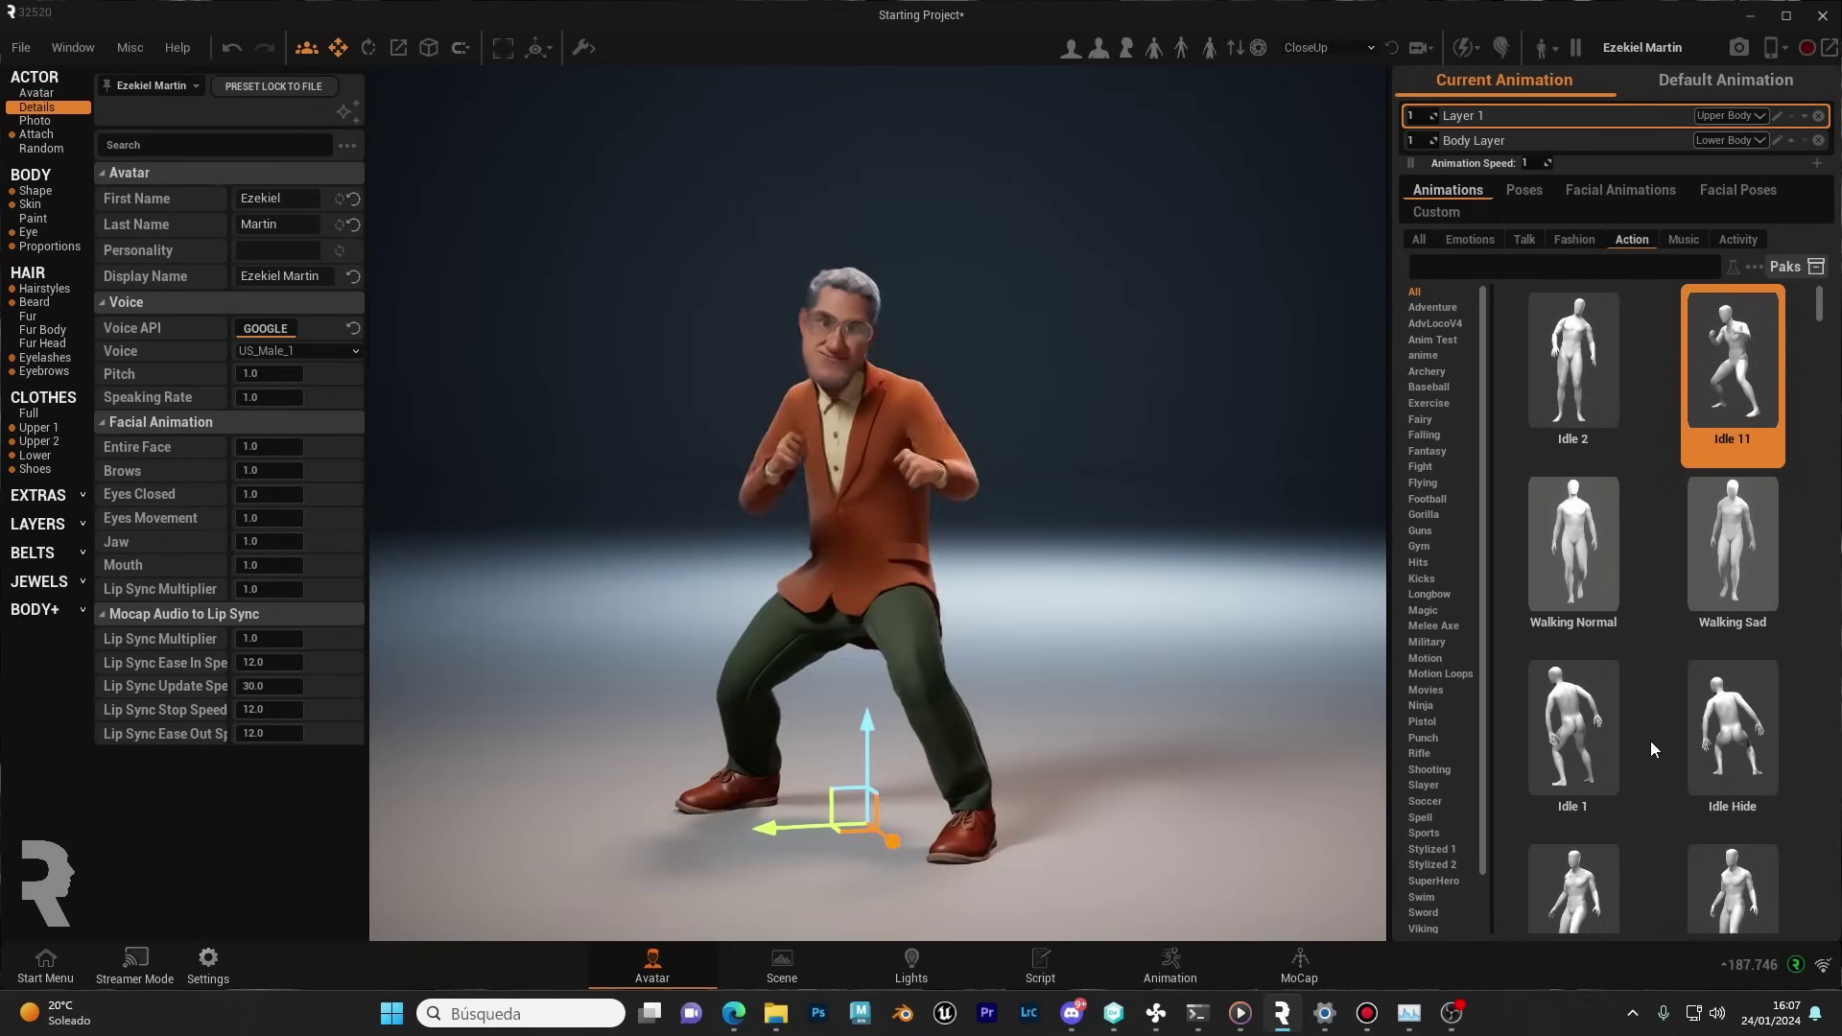
pyautogui.scroll(-2, 1648, 676)
pyautogui.scroll(-5, 1648, 676)
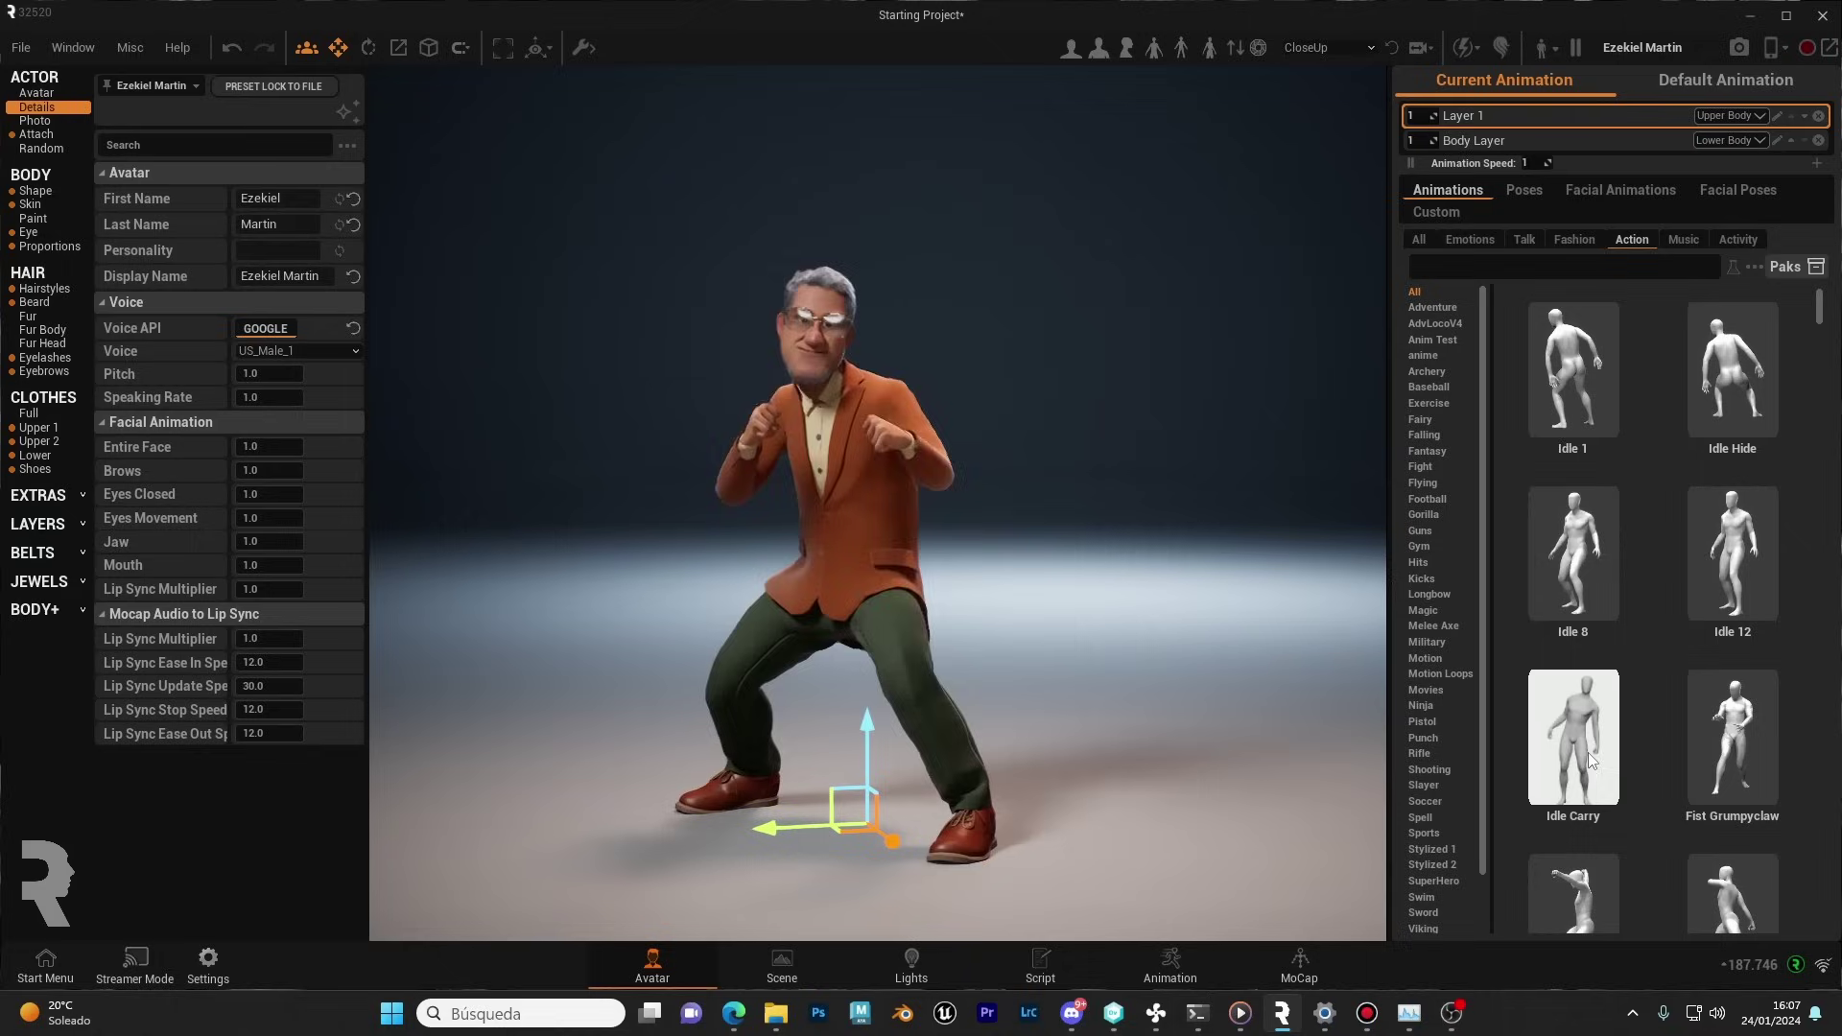
pyautogui.scroll(5, 1669, 677)
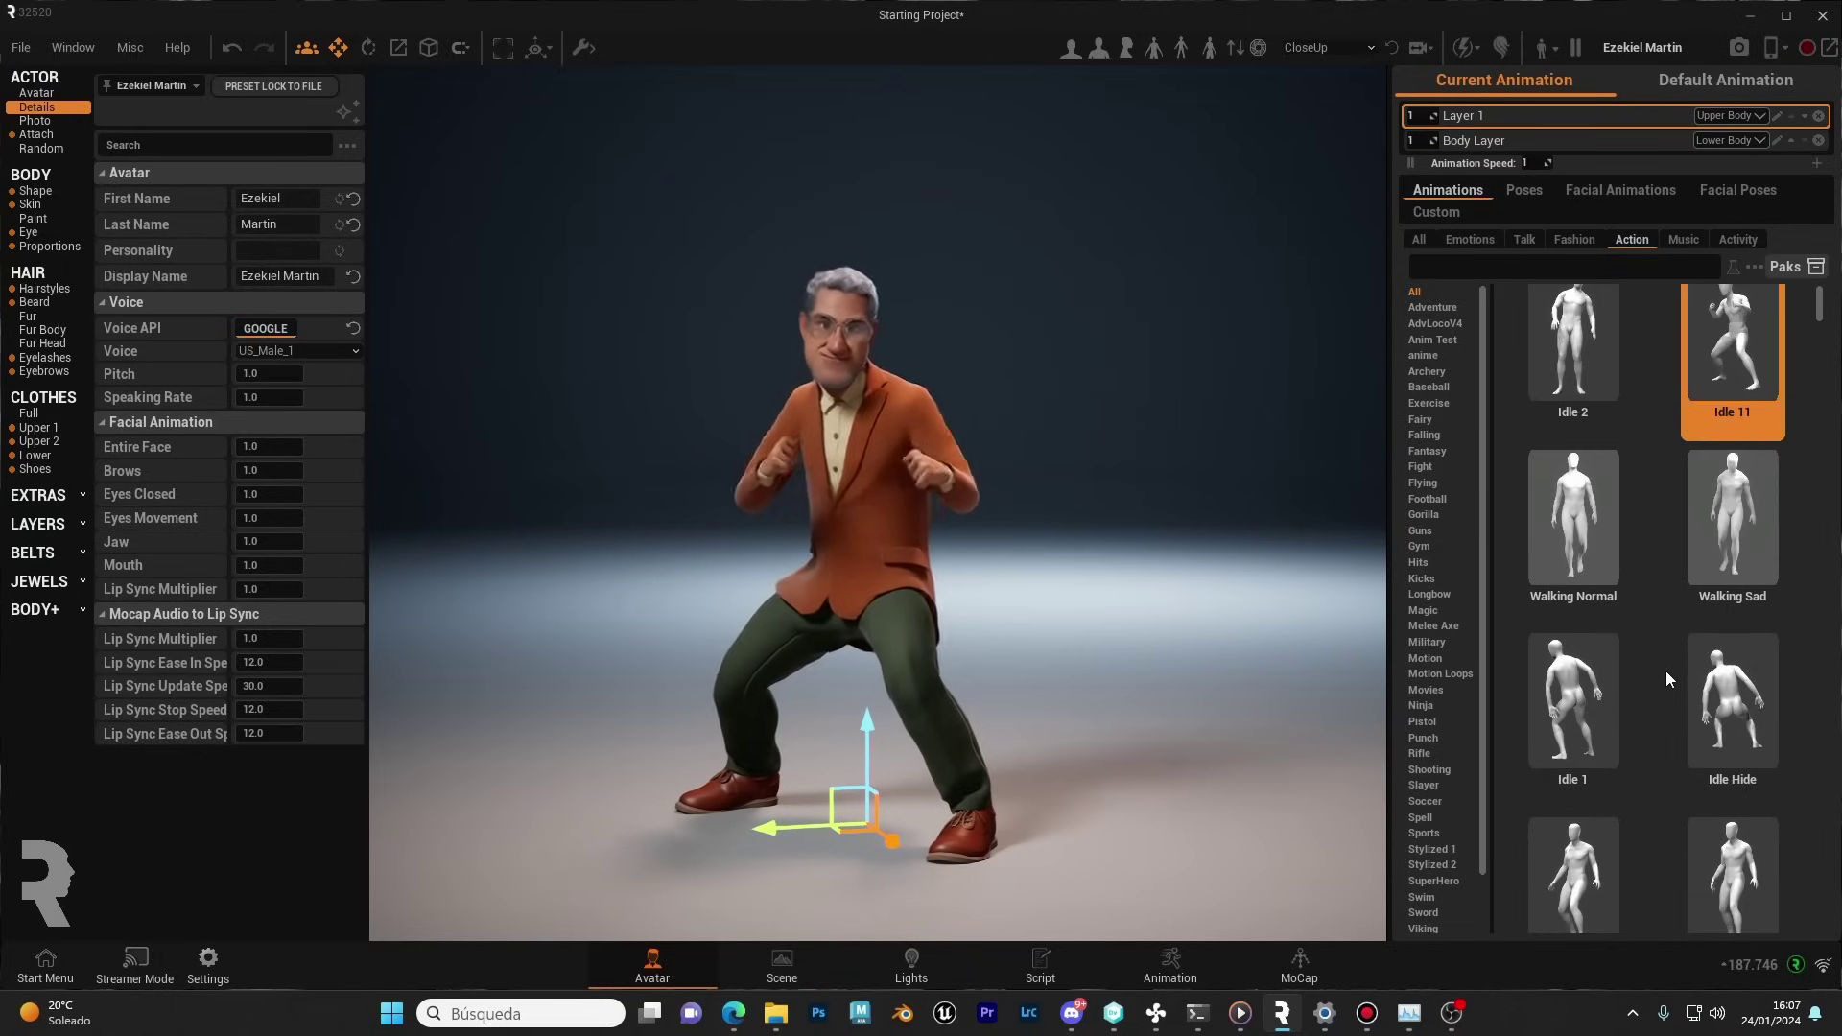
pyautogui.click(1727, 516)
pyautogui.click(1563, 514)
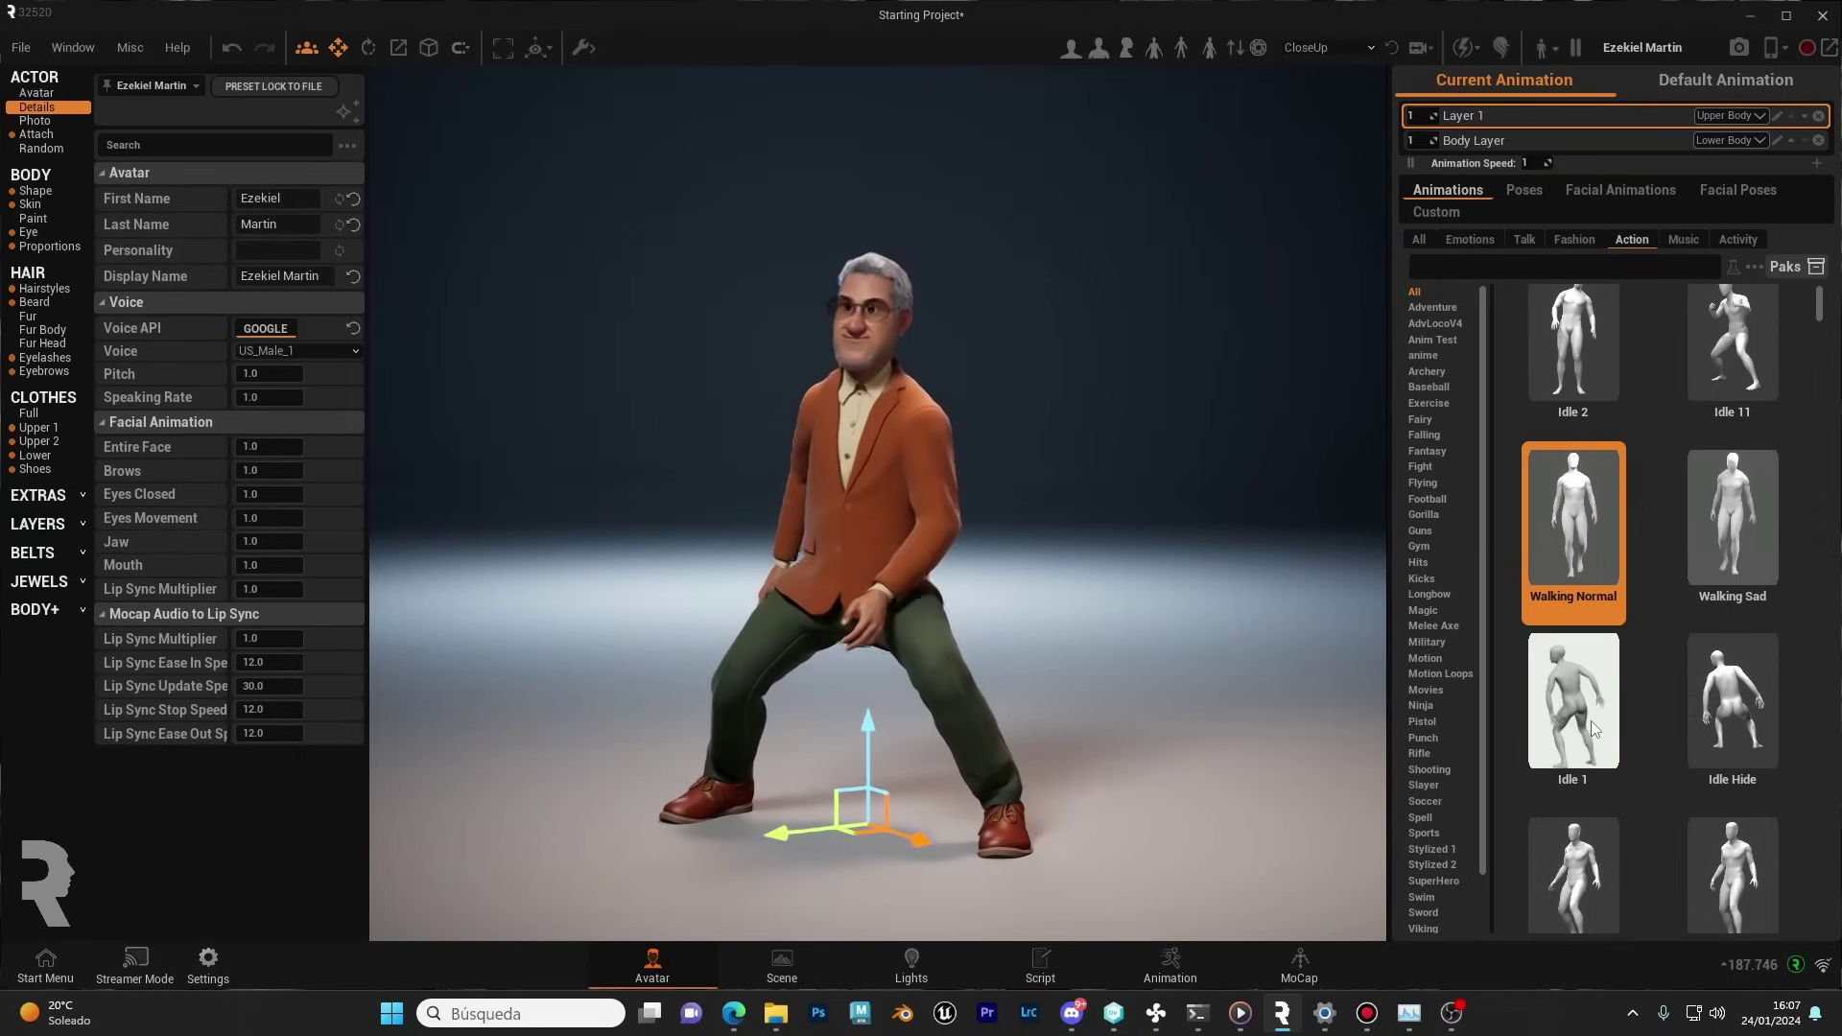
pyautogui.click(1591, 729)
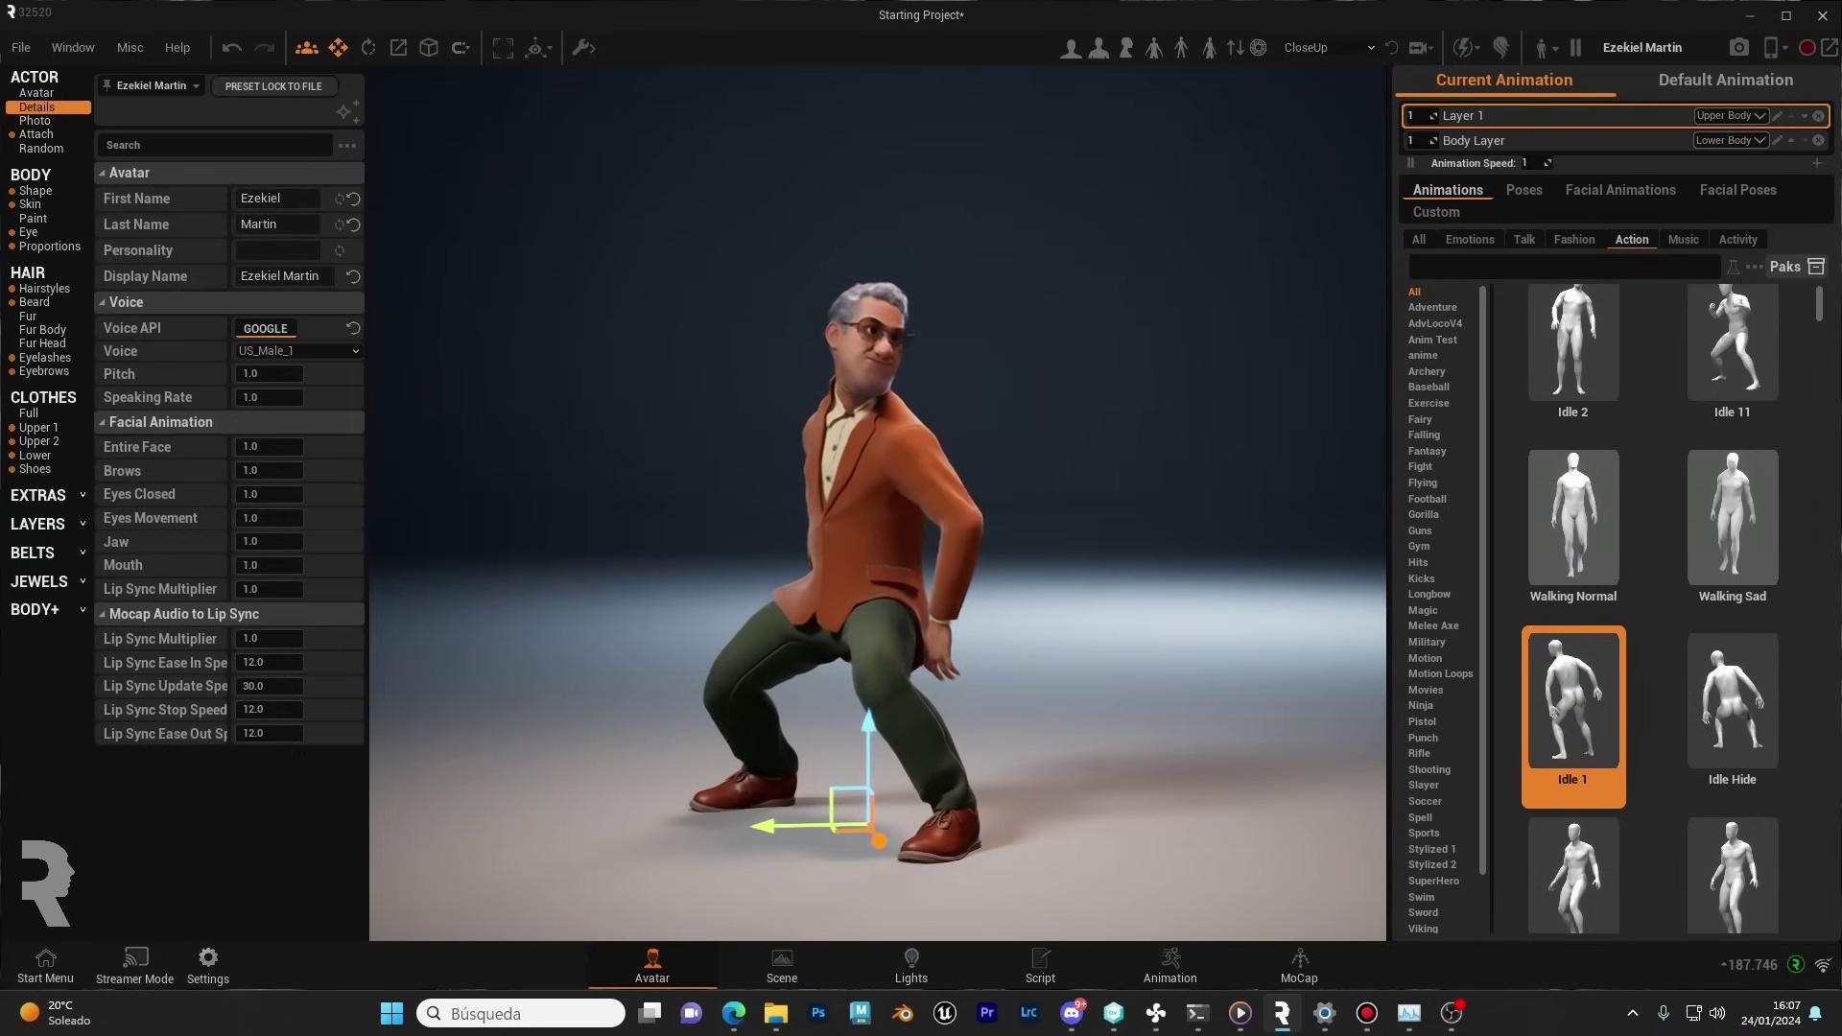
pyautogui.click(1567, 351)
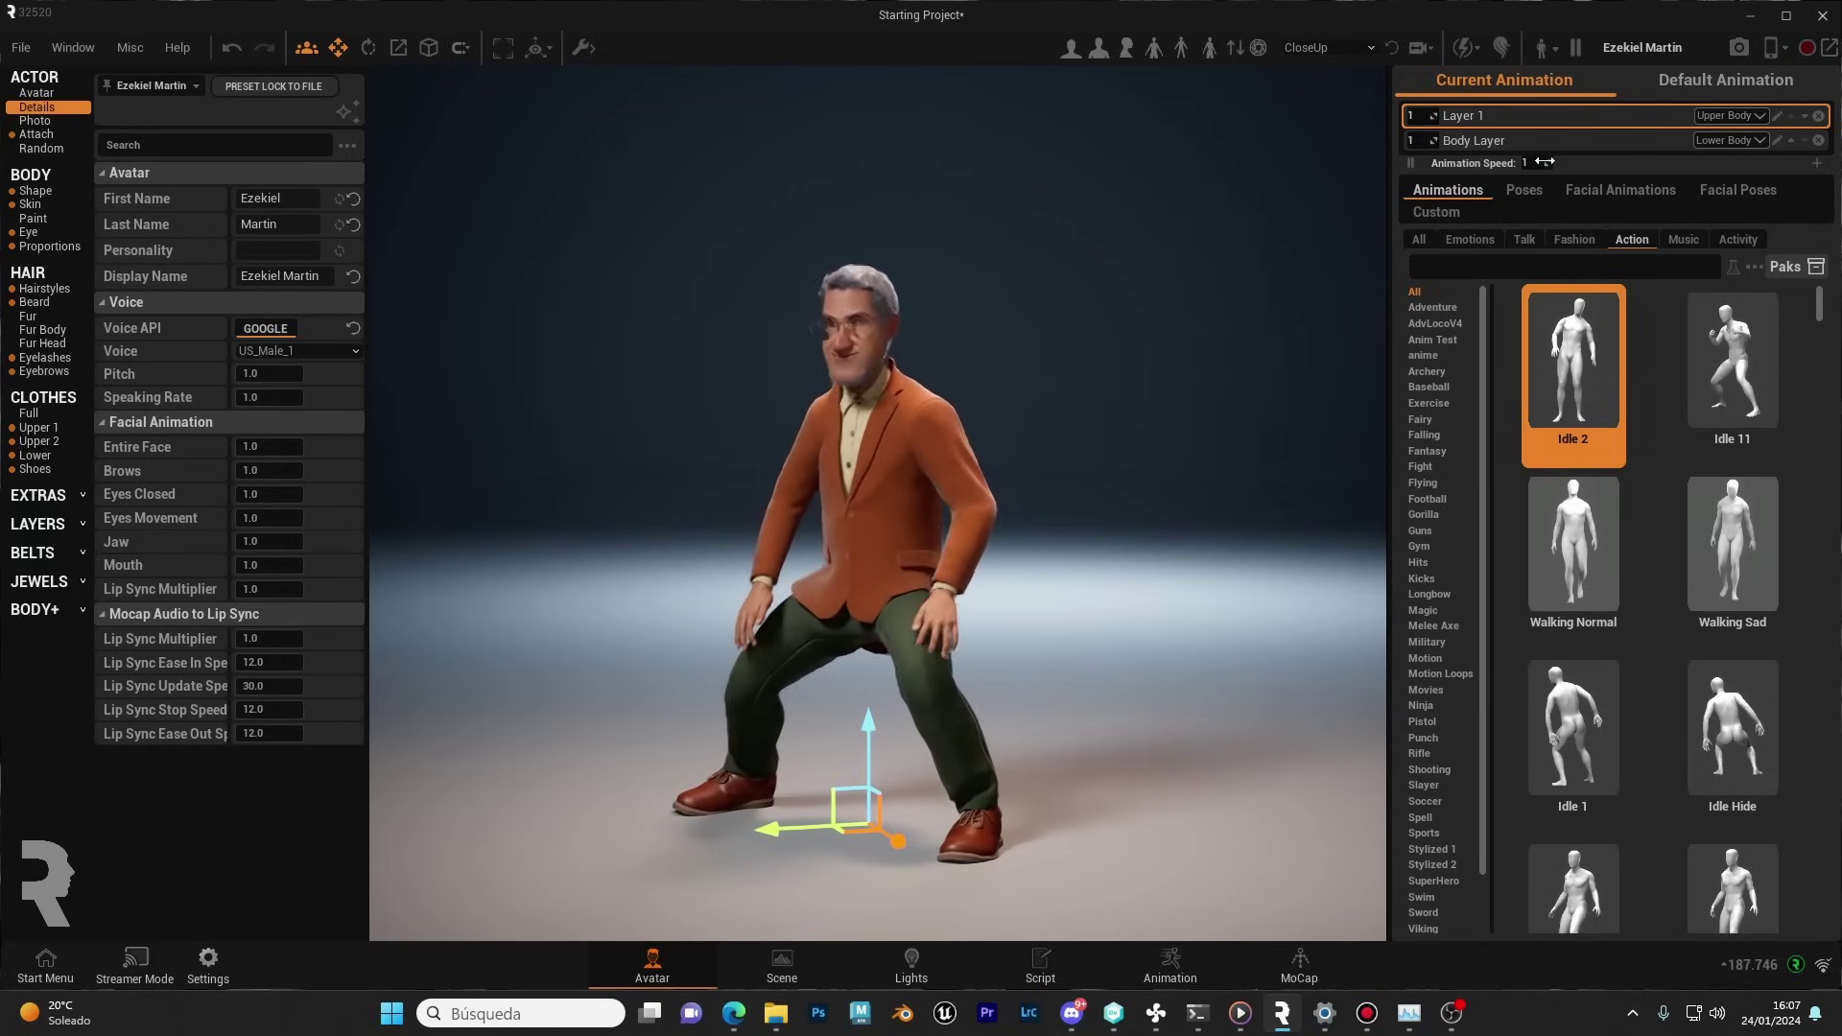
# - Reduce the blend weight of Layer 1 to 0.42, keeping its Upper Body mask
pyautogui.click(1758, 118)
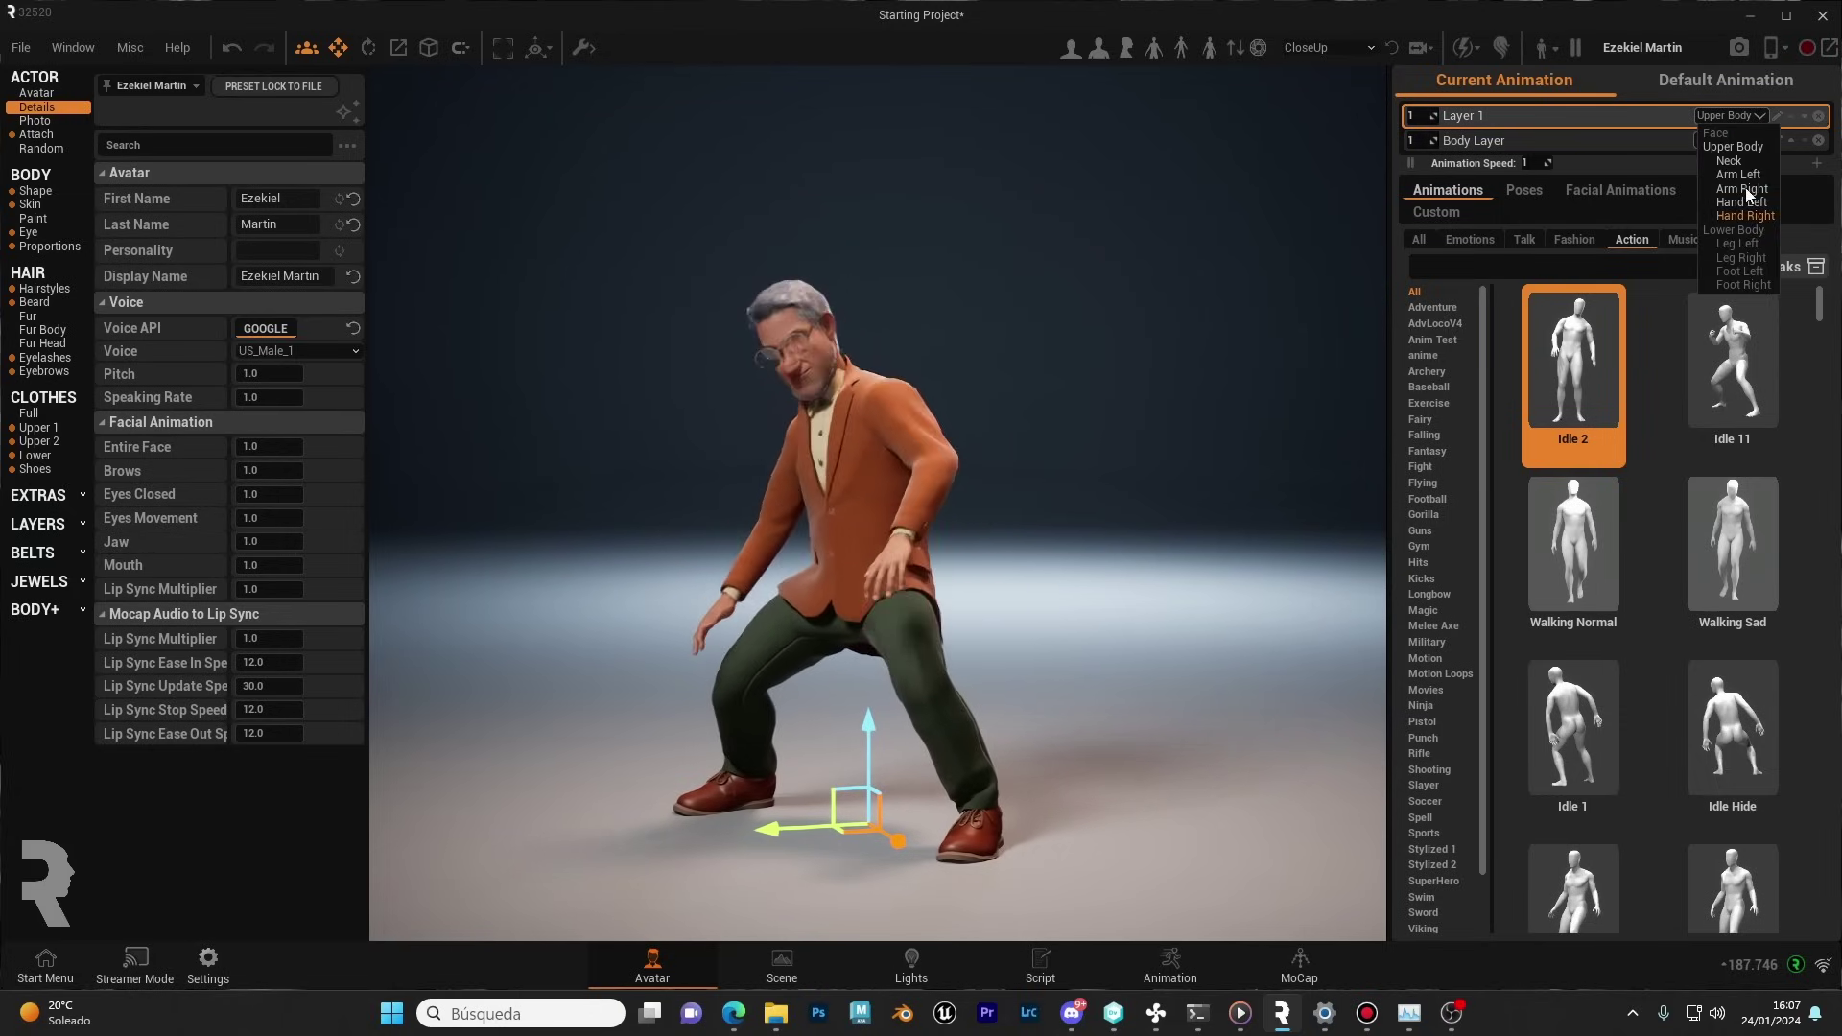
pyautogui.click(1619, 118)
pyautogui.moveTo(1421, 118)
pyautogui.mouseDown()
pyautogui.moveTo(1396, 117)
pyautogui.moveTo(1422, 111)
pyautogui.mouseUp()
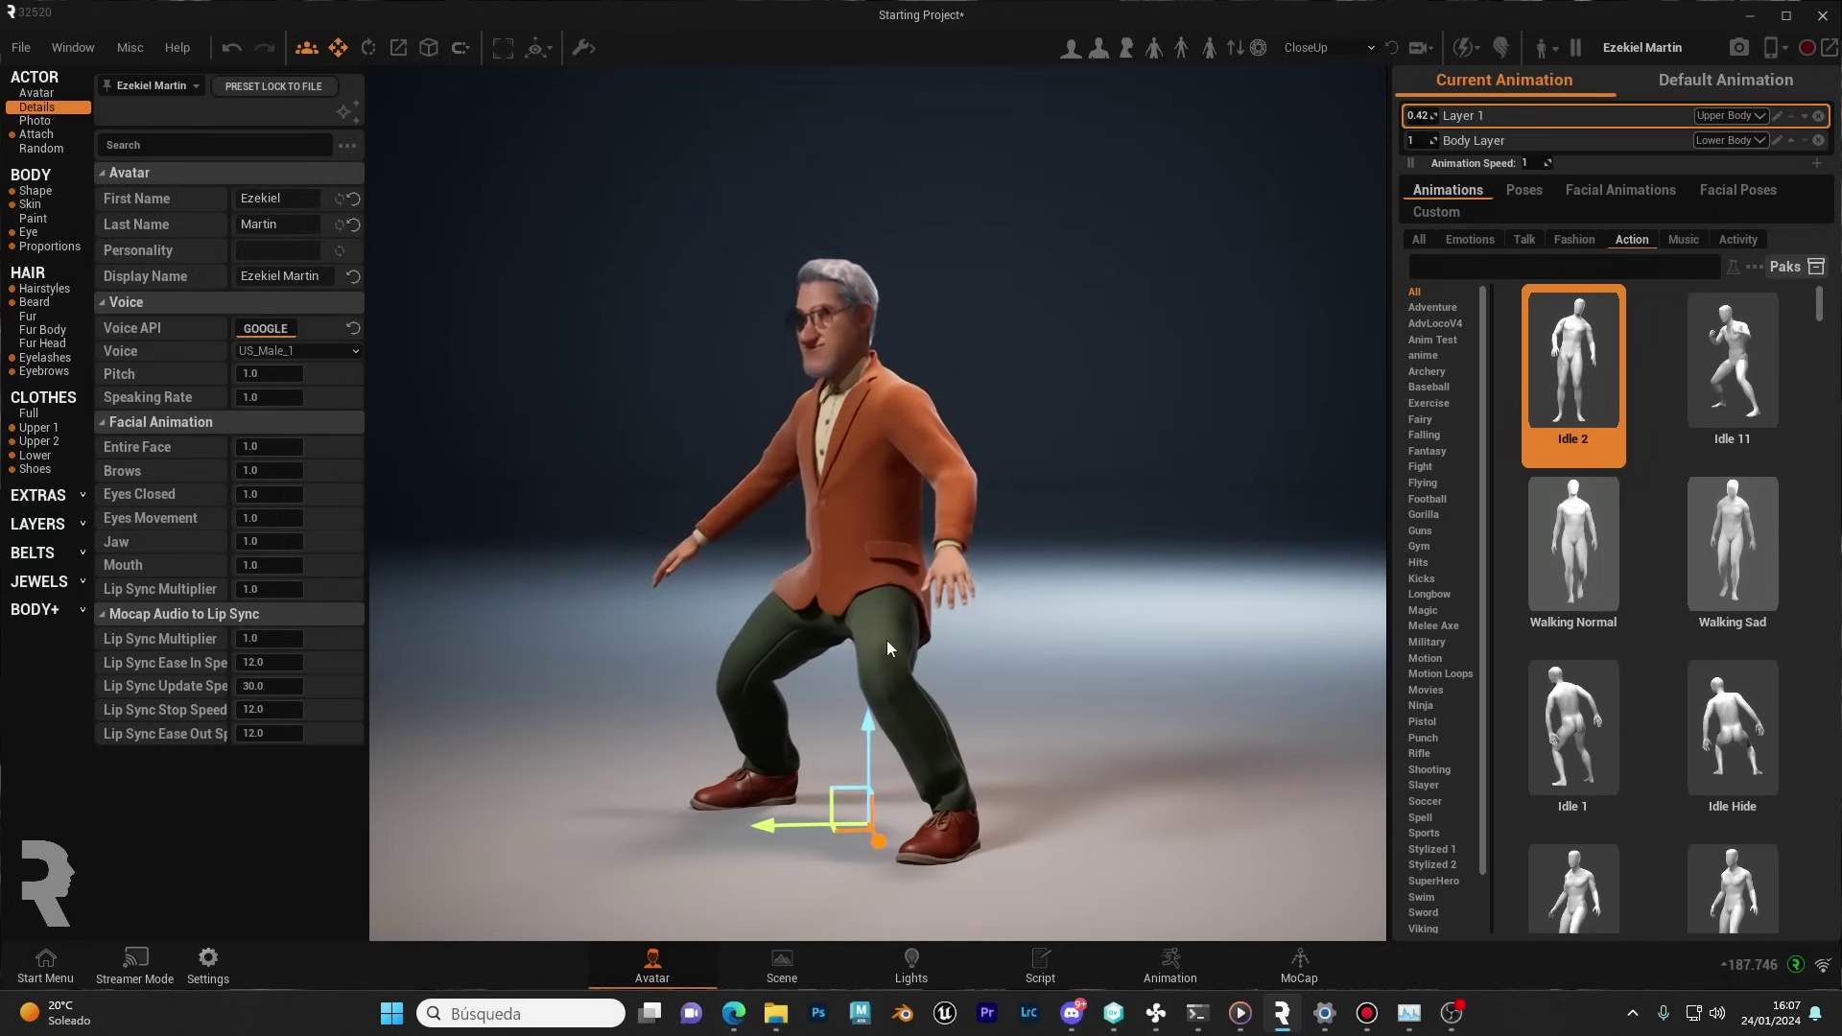
# - Switch to the Animation workspace and enlarge the viewport above the timeline
pyautogui.click(1173, 965)
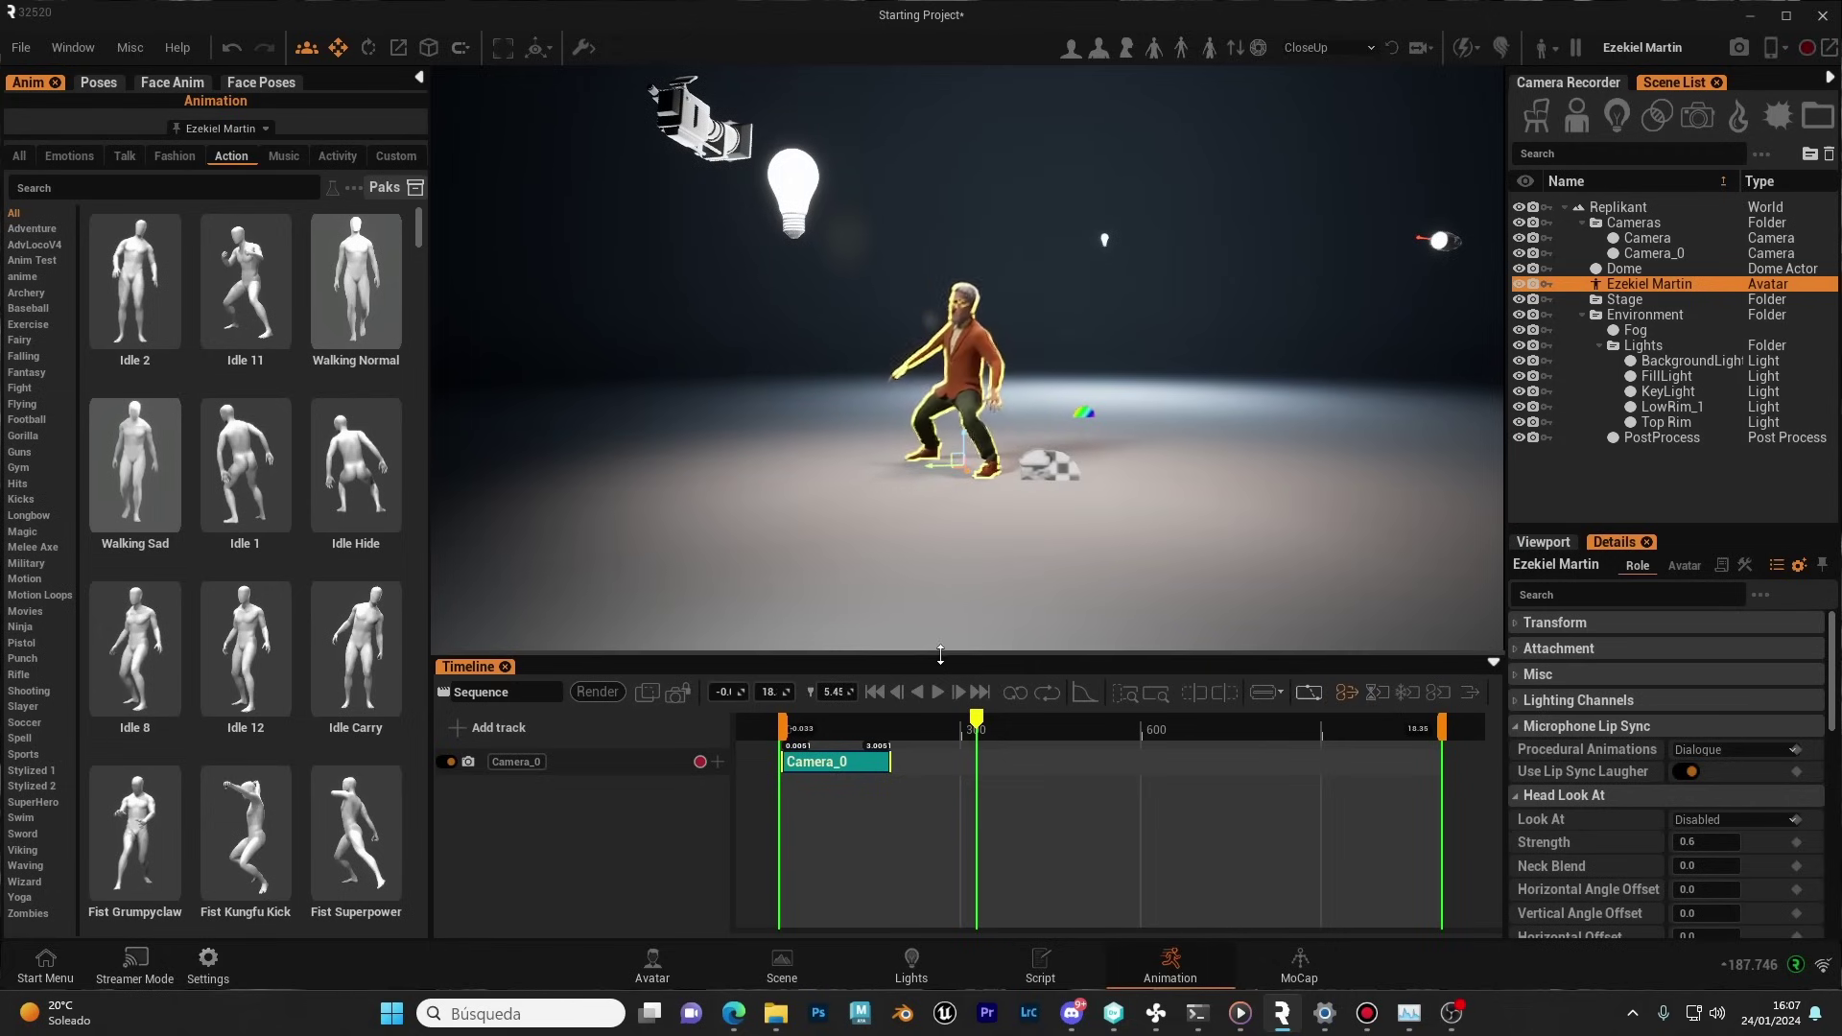
pyautogui.moveTo(940, 655); pyautogui.dragTo(946, 678)
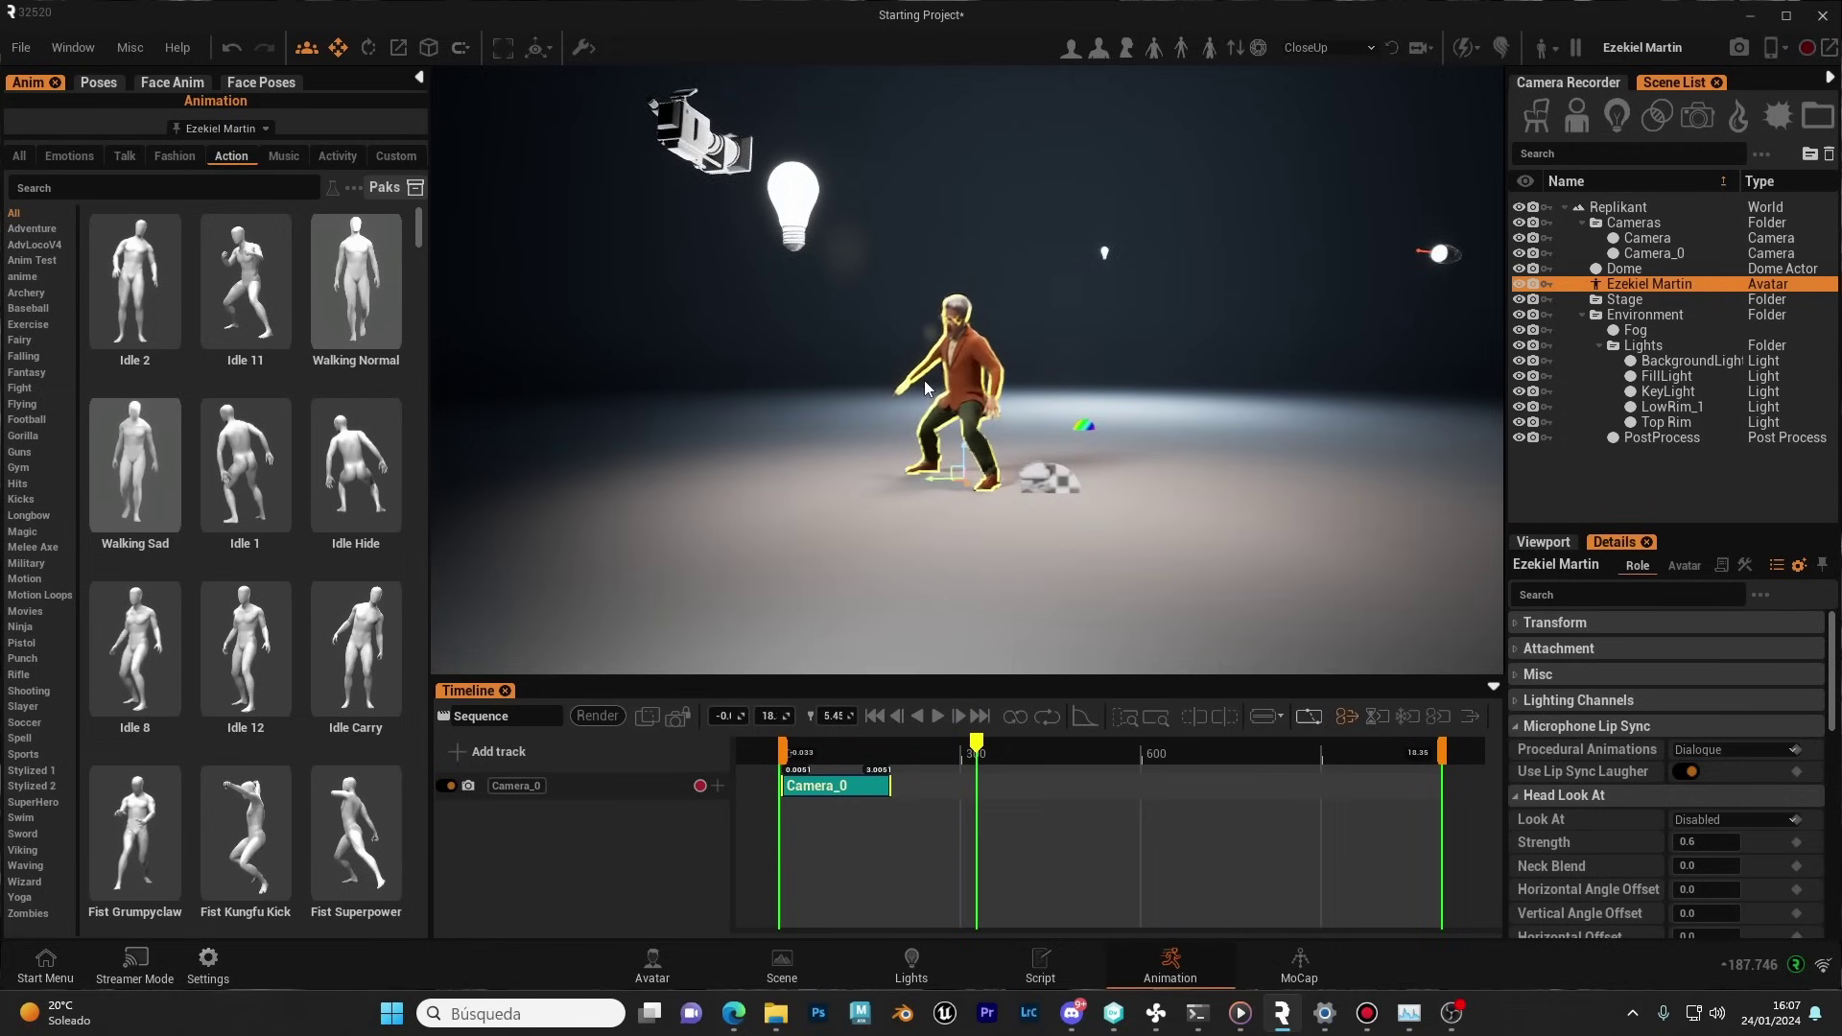
pyautogui.keyDown('alt'); pyautogui.moveTo(925, 387); pyautogui.dragTo(1055, 388); pyautogui.keyUp('alt')
pyautogui.scroll(5, 925, 388)
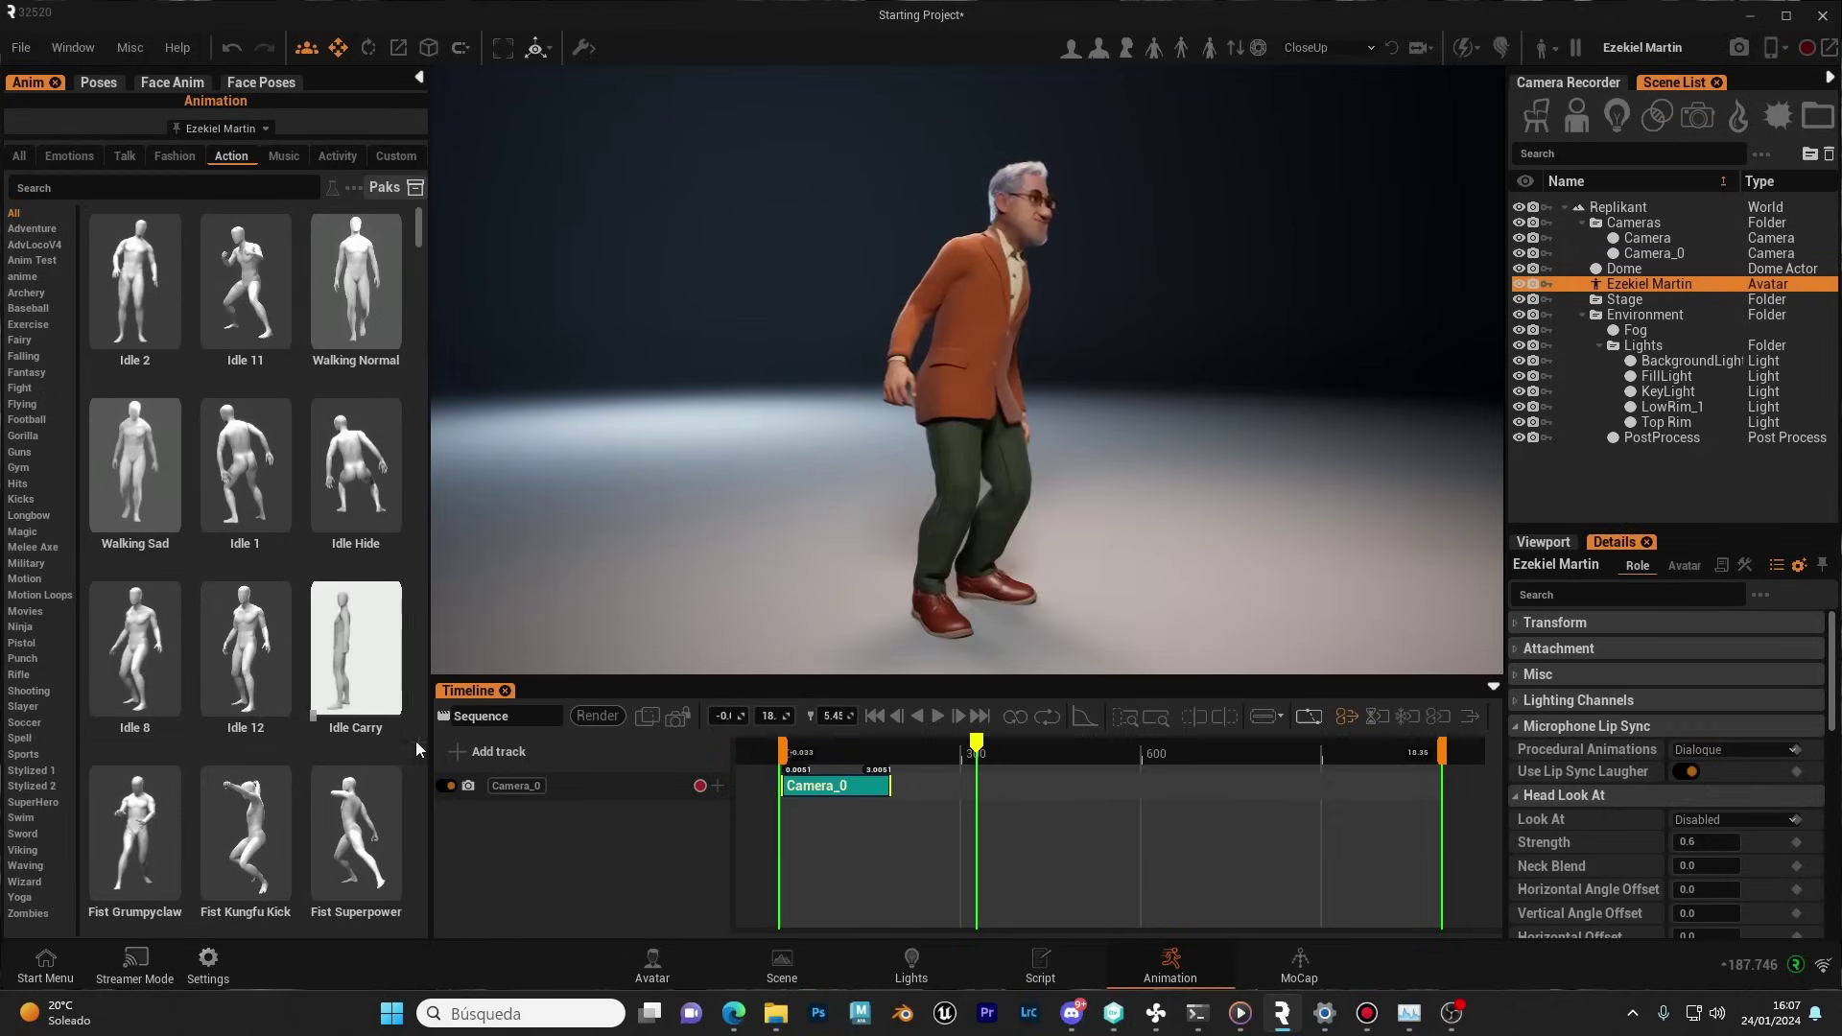
# - Add the avatar as a timeline track and place an Idle 11 clip at the start of its Full Body track
pyautogui.click(462, 750)
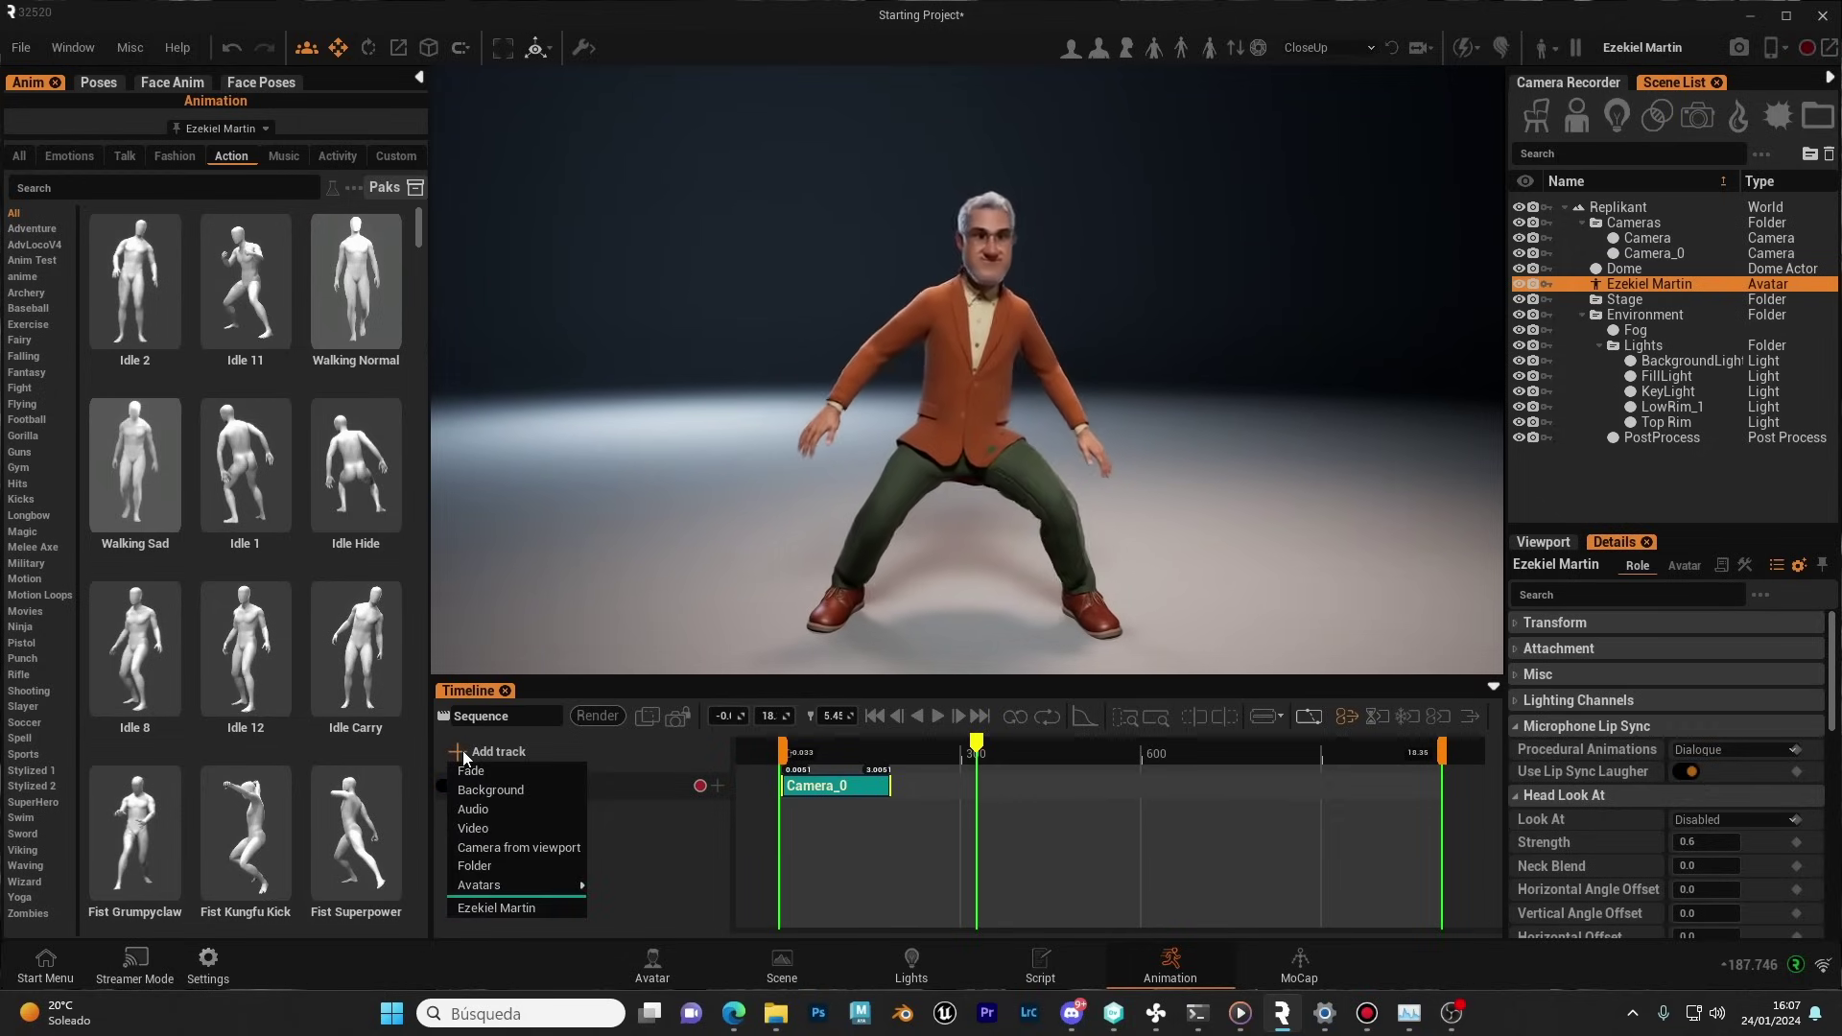
pyautogui.click(490, 909)
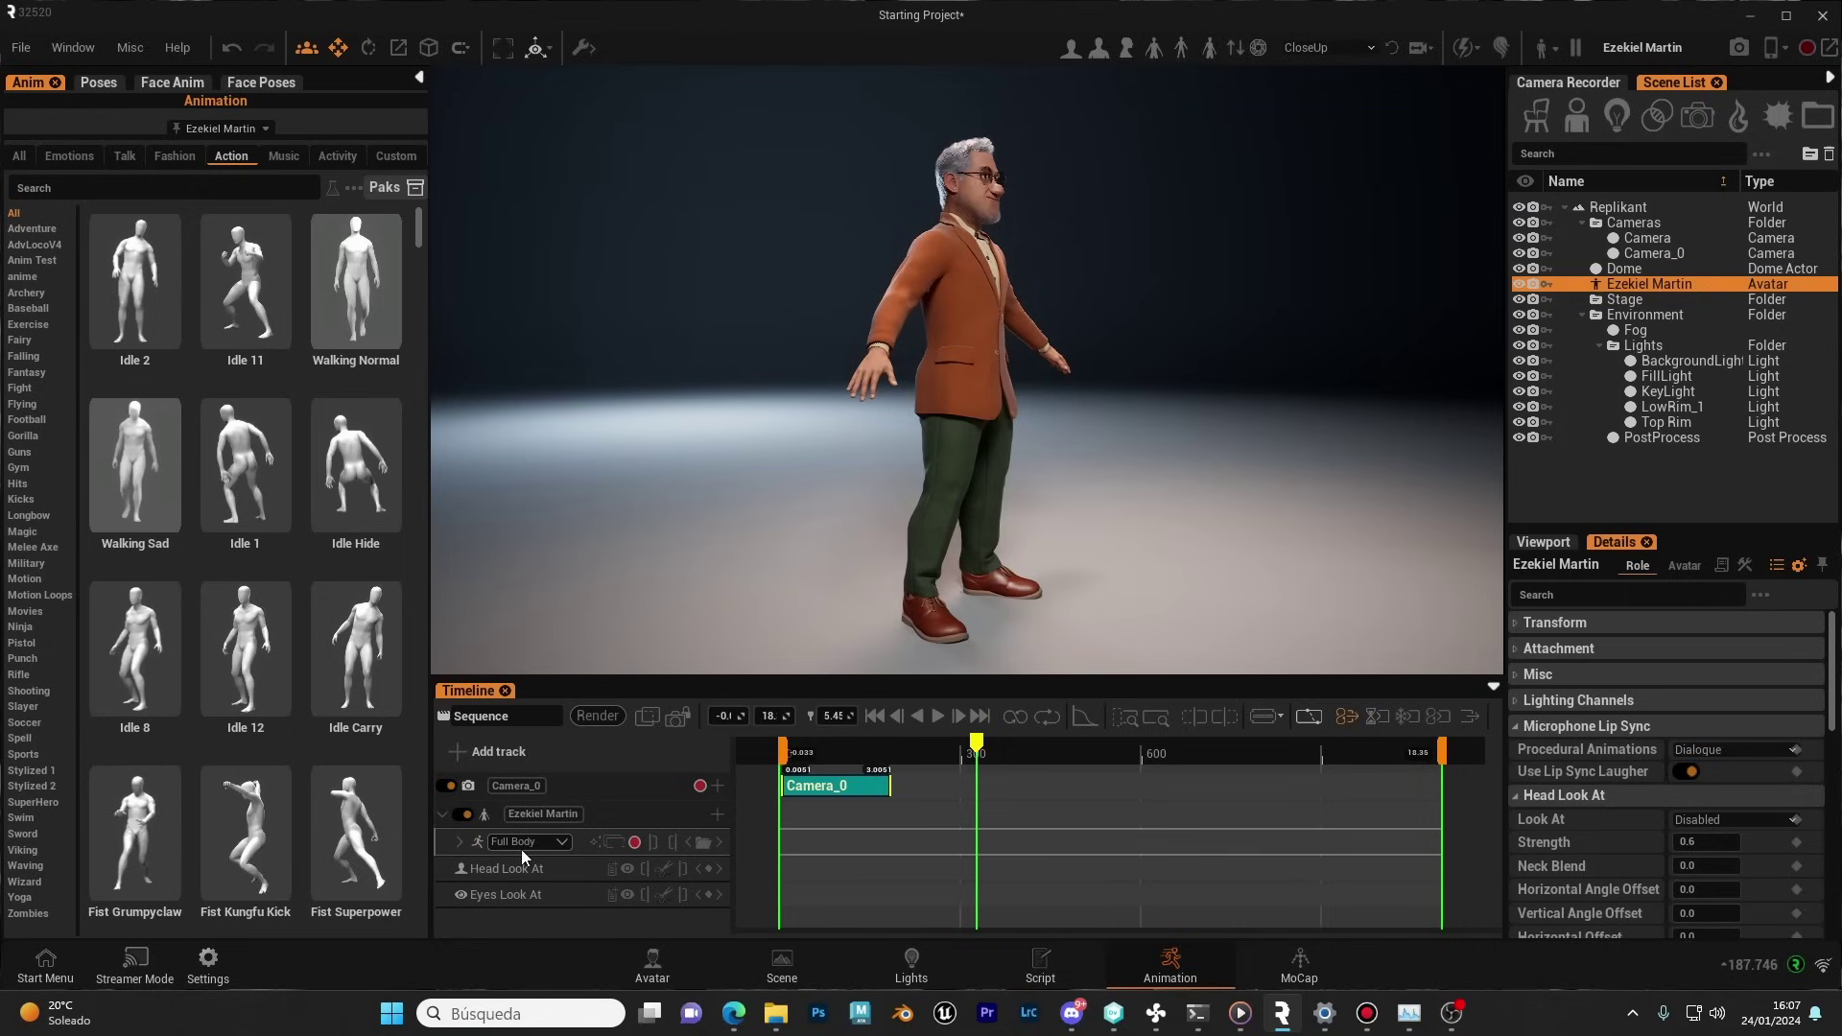
pyautogui.moveTo(219, 264)
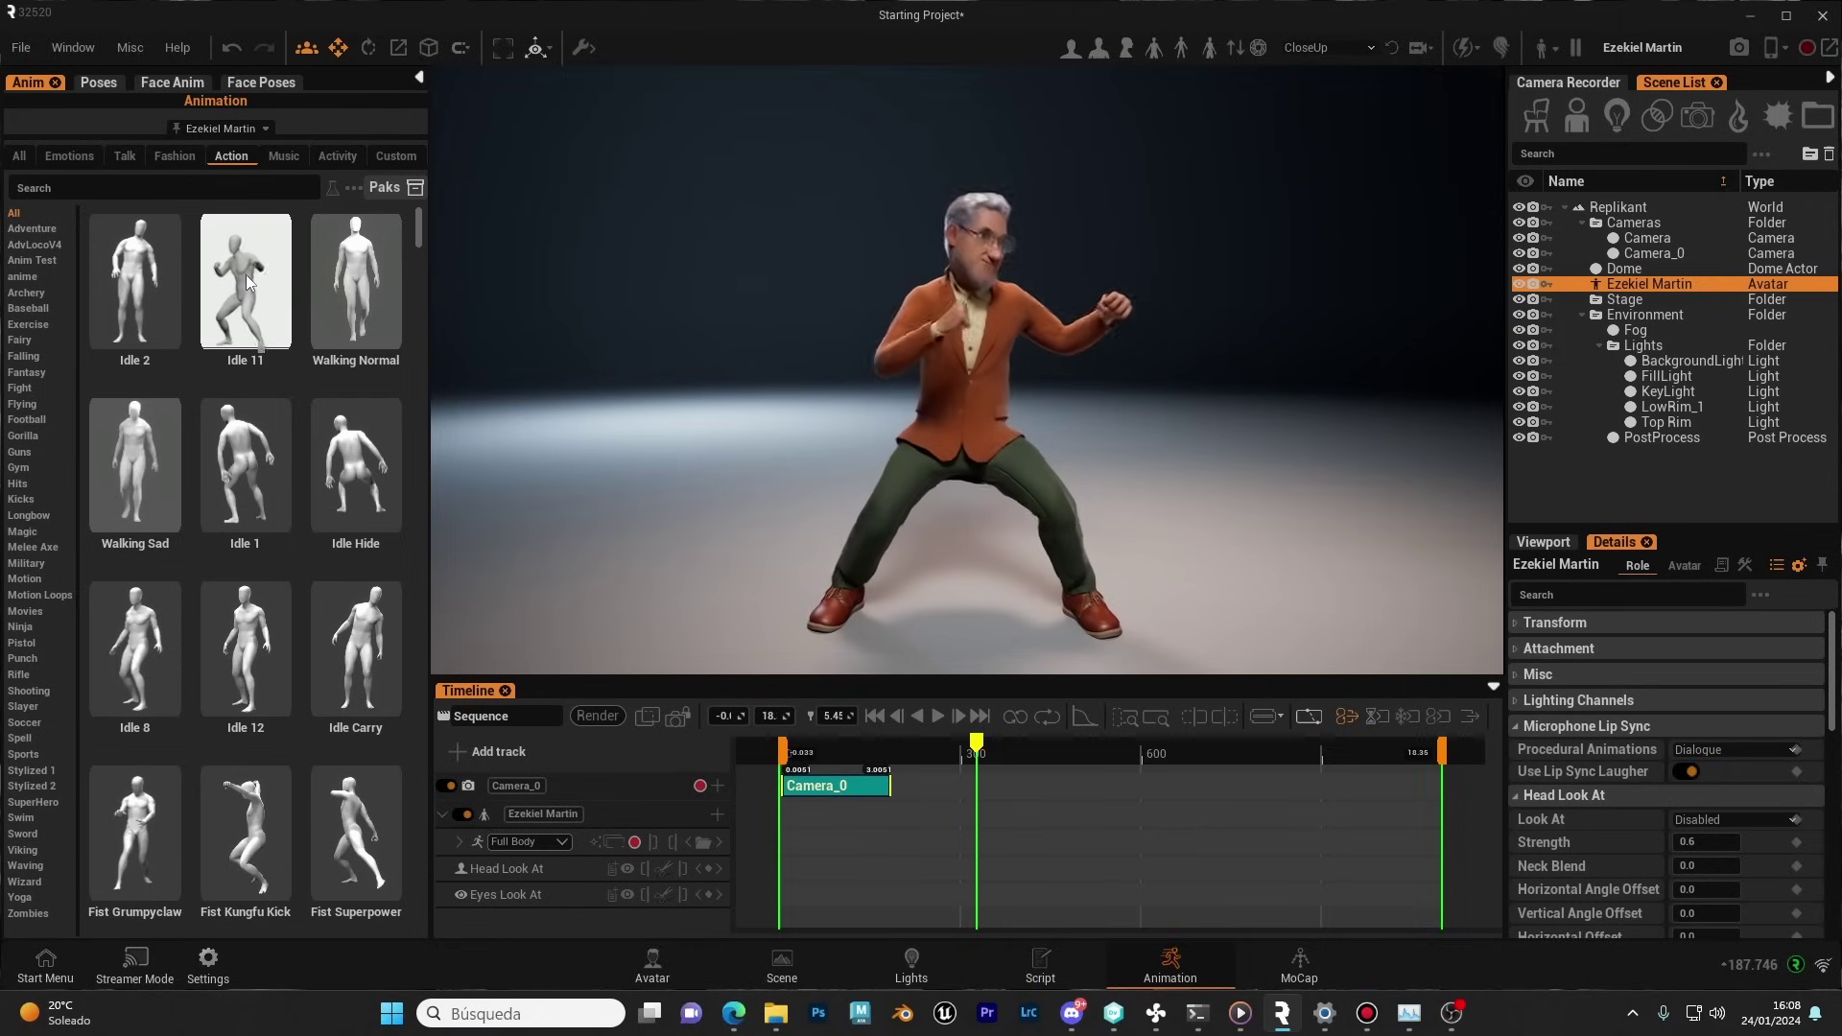
pyautogui.moveTo(248, 279)
pyautogui.mouseDown()
pyautogui.moveTo(843, 802)
pyautogui.moveTo(782, 851)
pyautogui.mouseUp()
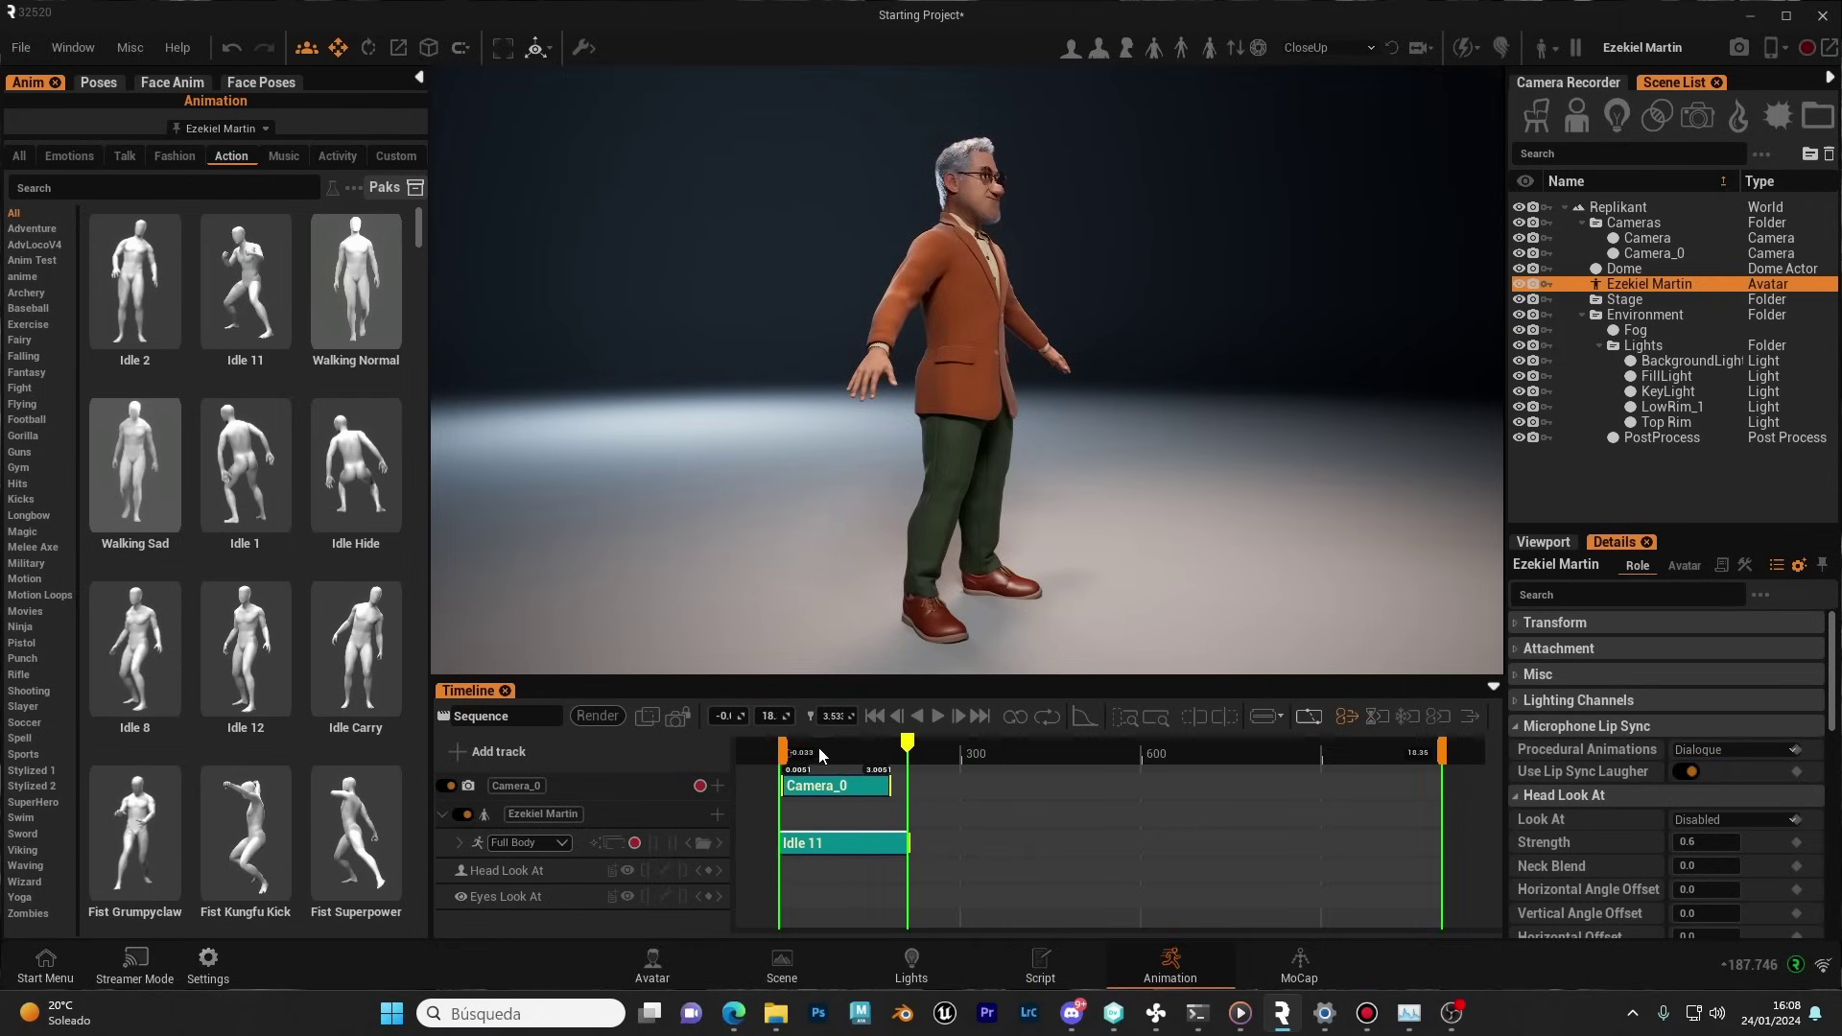
# - Preview the Idle 11 clip by playing the sequence and scrubbing through the timeline
pyautogui.moveTo(821, 756)
pyautogui.mouseDown()
pyautogui.moveTo(790, 754)
pyautogui.moveTo(848, 764)
pyautogui.moveTo(826, 758)
pyautogui.mouseUp()
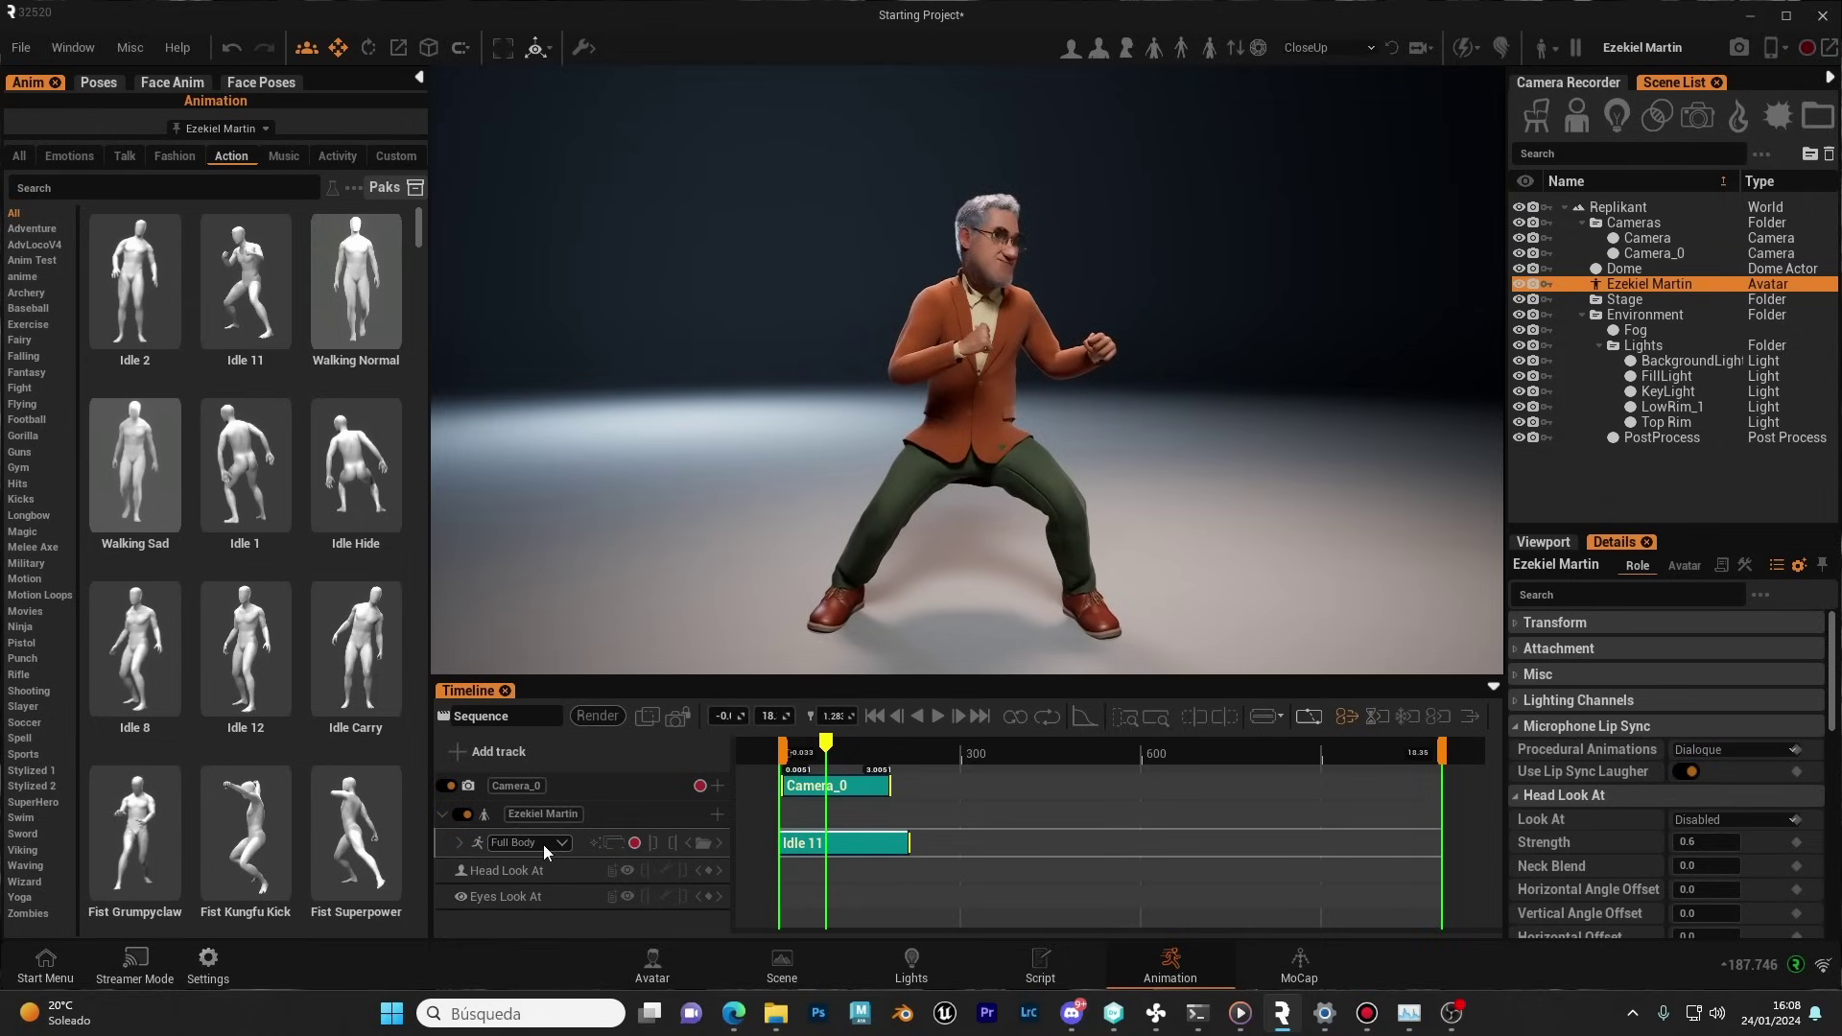
pyautogui.moveTo(826, 758)
pyautogui.mouseDown()
pyautogui.moveTo(789, 756)
pyautogui.moveTo(862, 763)
pyautogui.moveTo(798, 753)
pyautogui.moveTo(813, 755)
pyautogui.mouseUp()
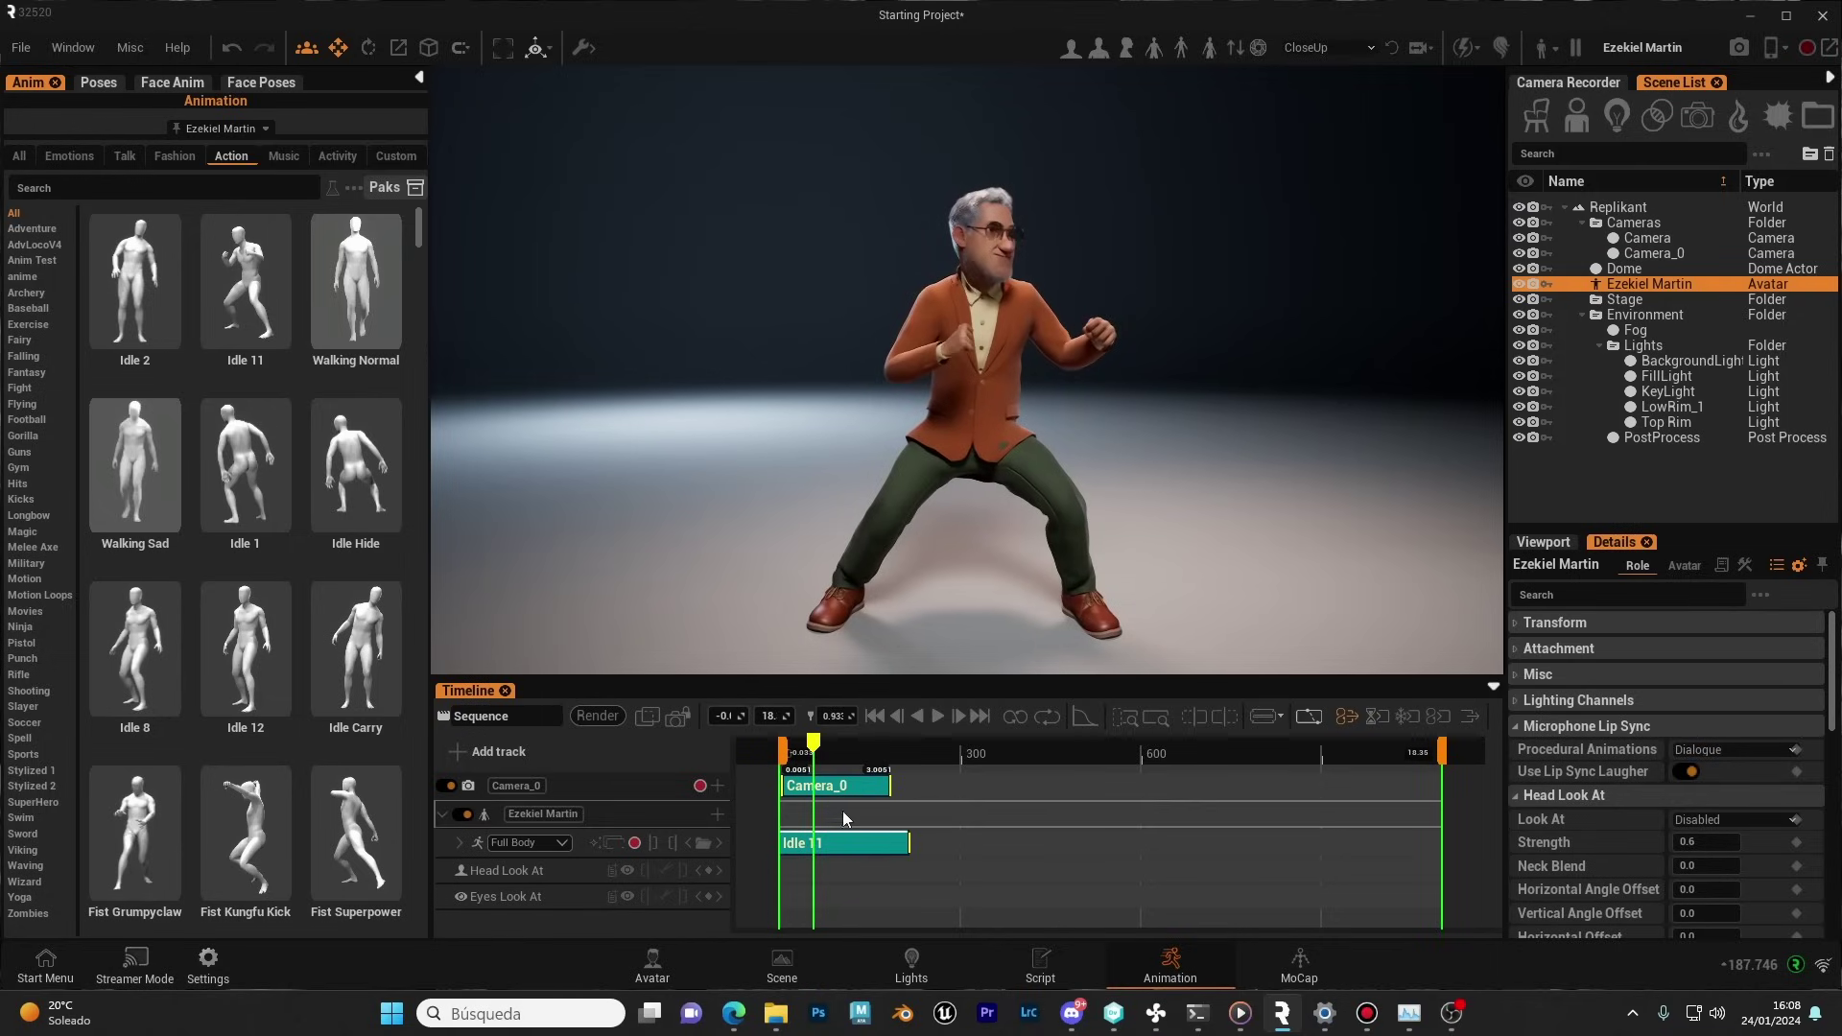
pyautogui.click(938, 719)
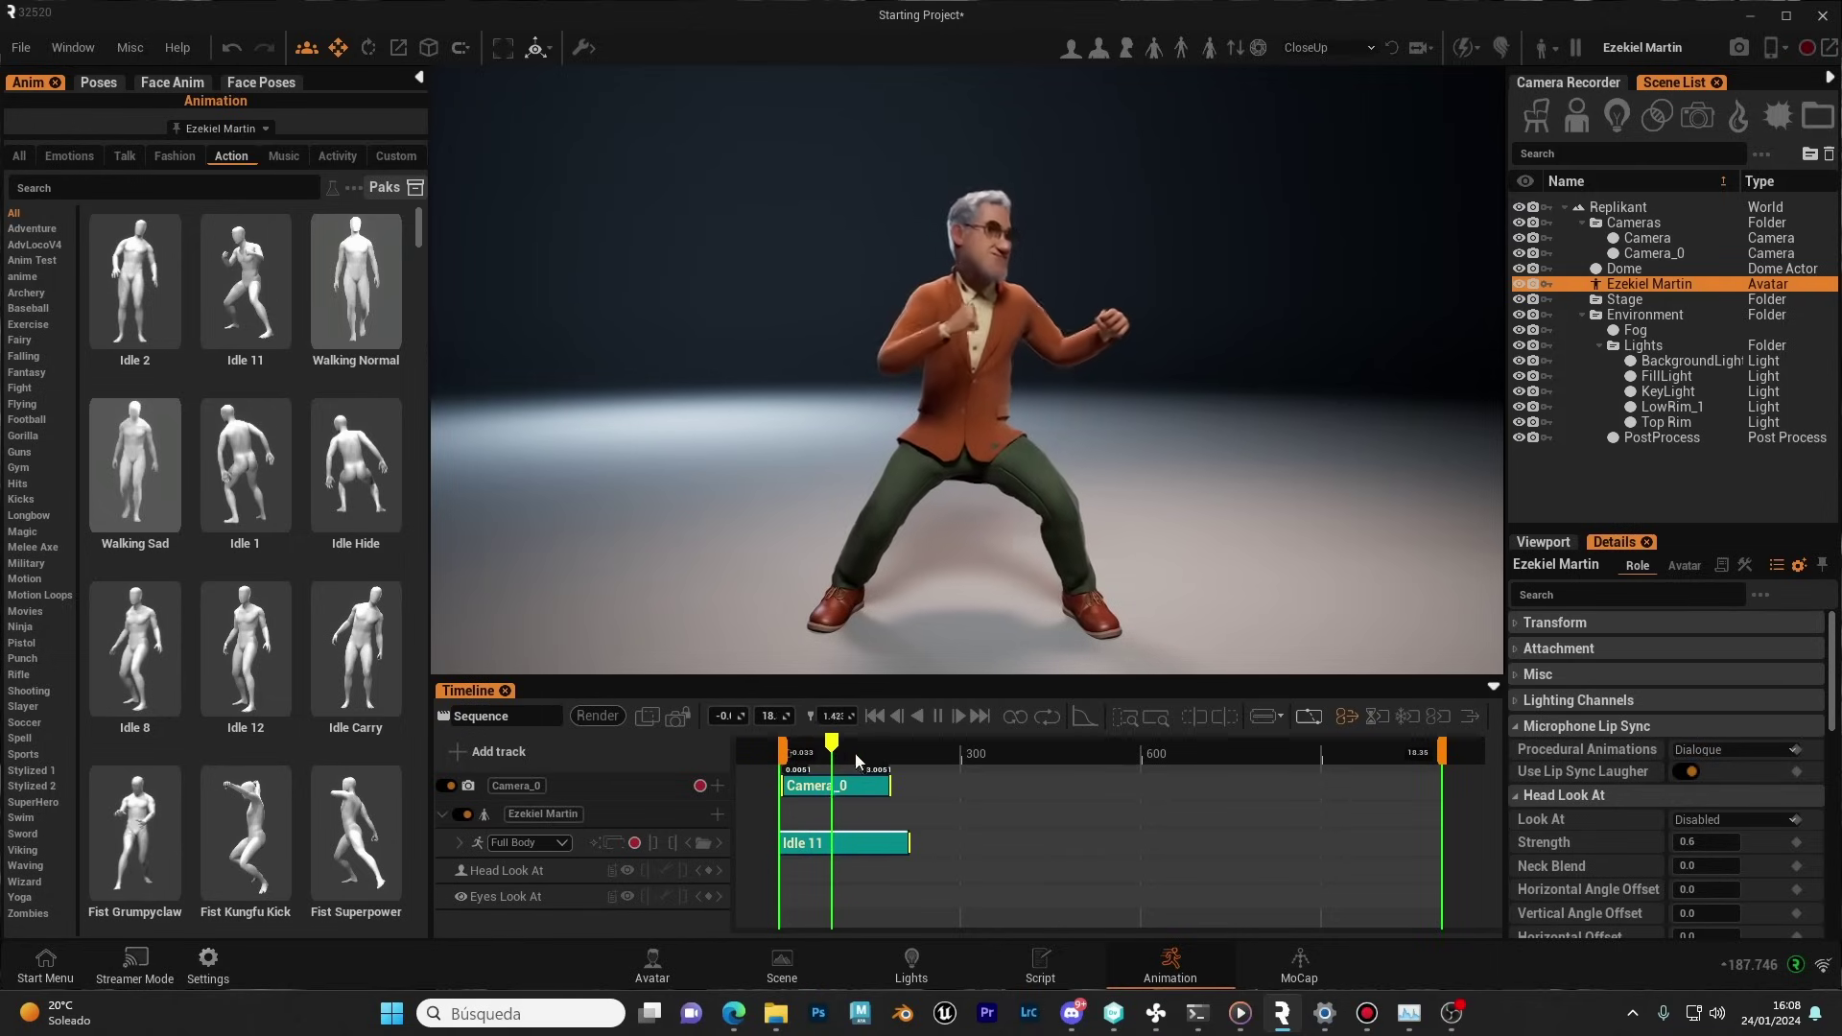
pyautogui.click(938, 720)
pyautogui.moveTo(878, 753); pyautogui.dragTo(834, 758)
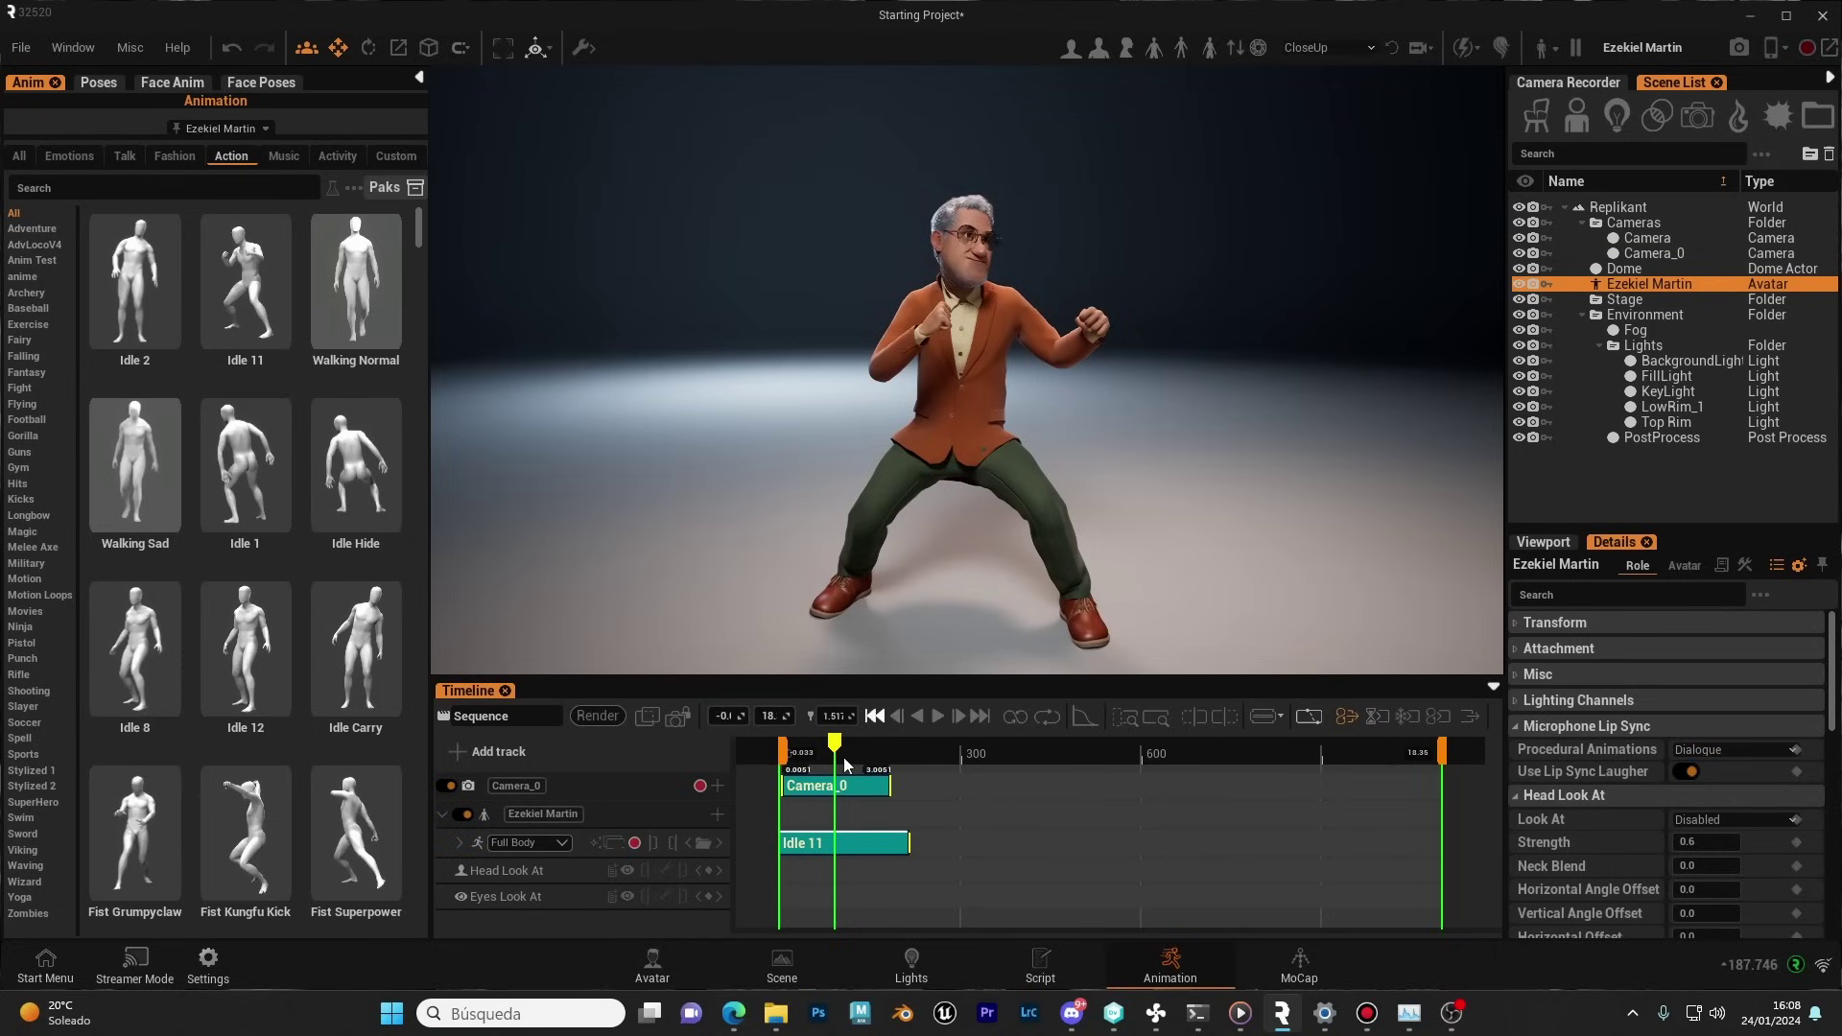
pyautogui.moveTo(842, 753)
pyautogui.mouseDown()
pyautogui.moveTo(784, 750)
pyautogui.moveTo(852, 753)
pyautogui.mouseUp()
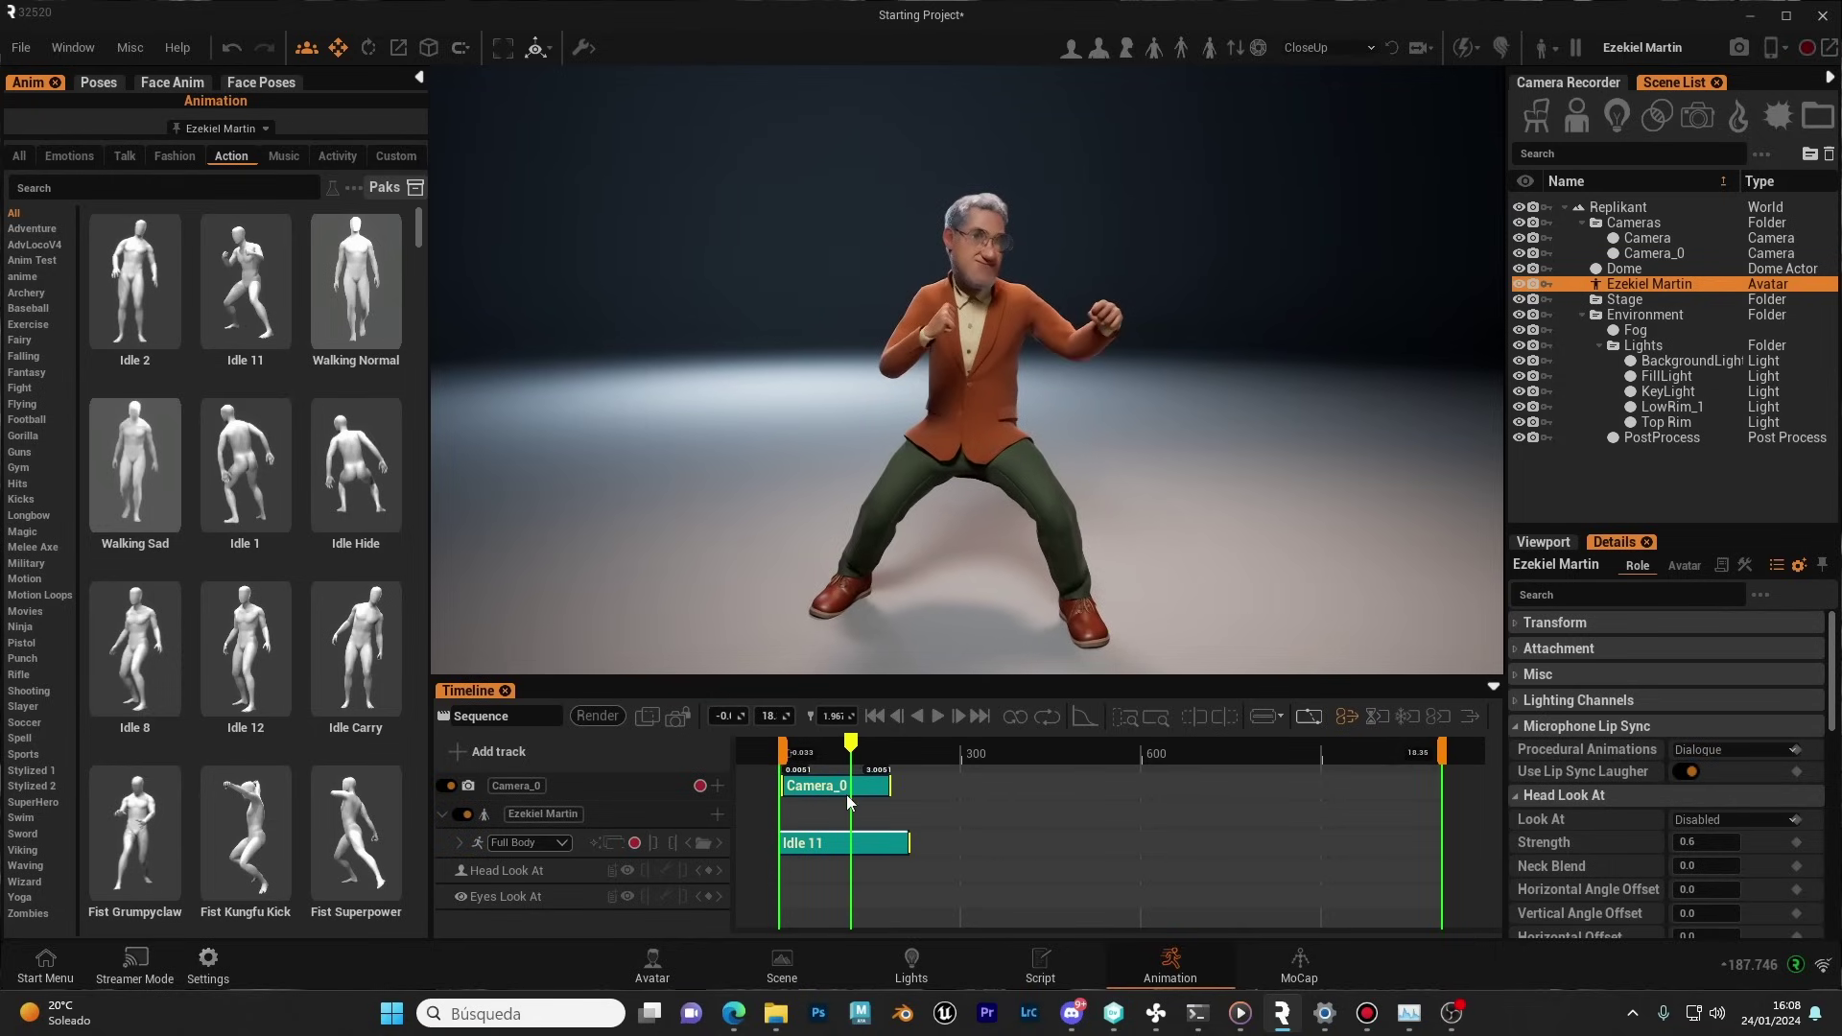
# - Review the body-part masks available for the Full Body track and the properties that can be added to the camera and avatar tracks
pyautogui.click(562, 844)
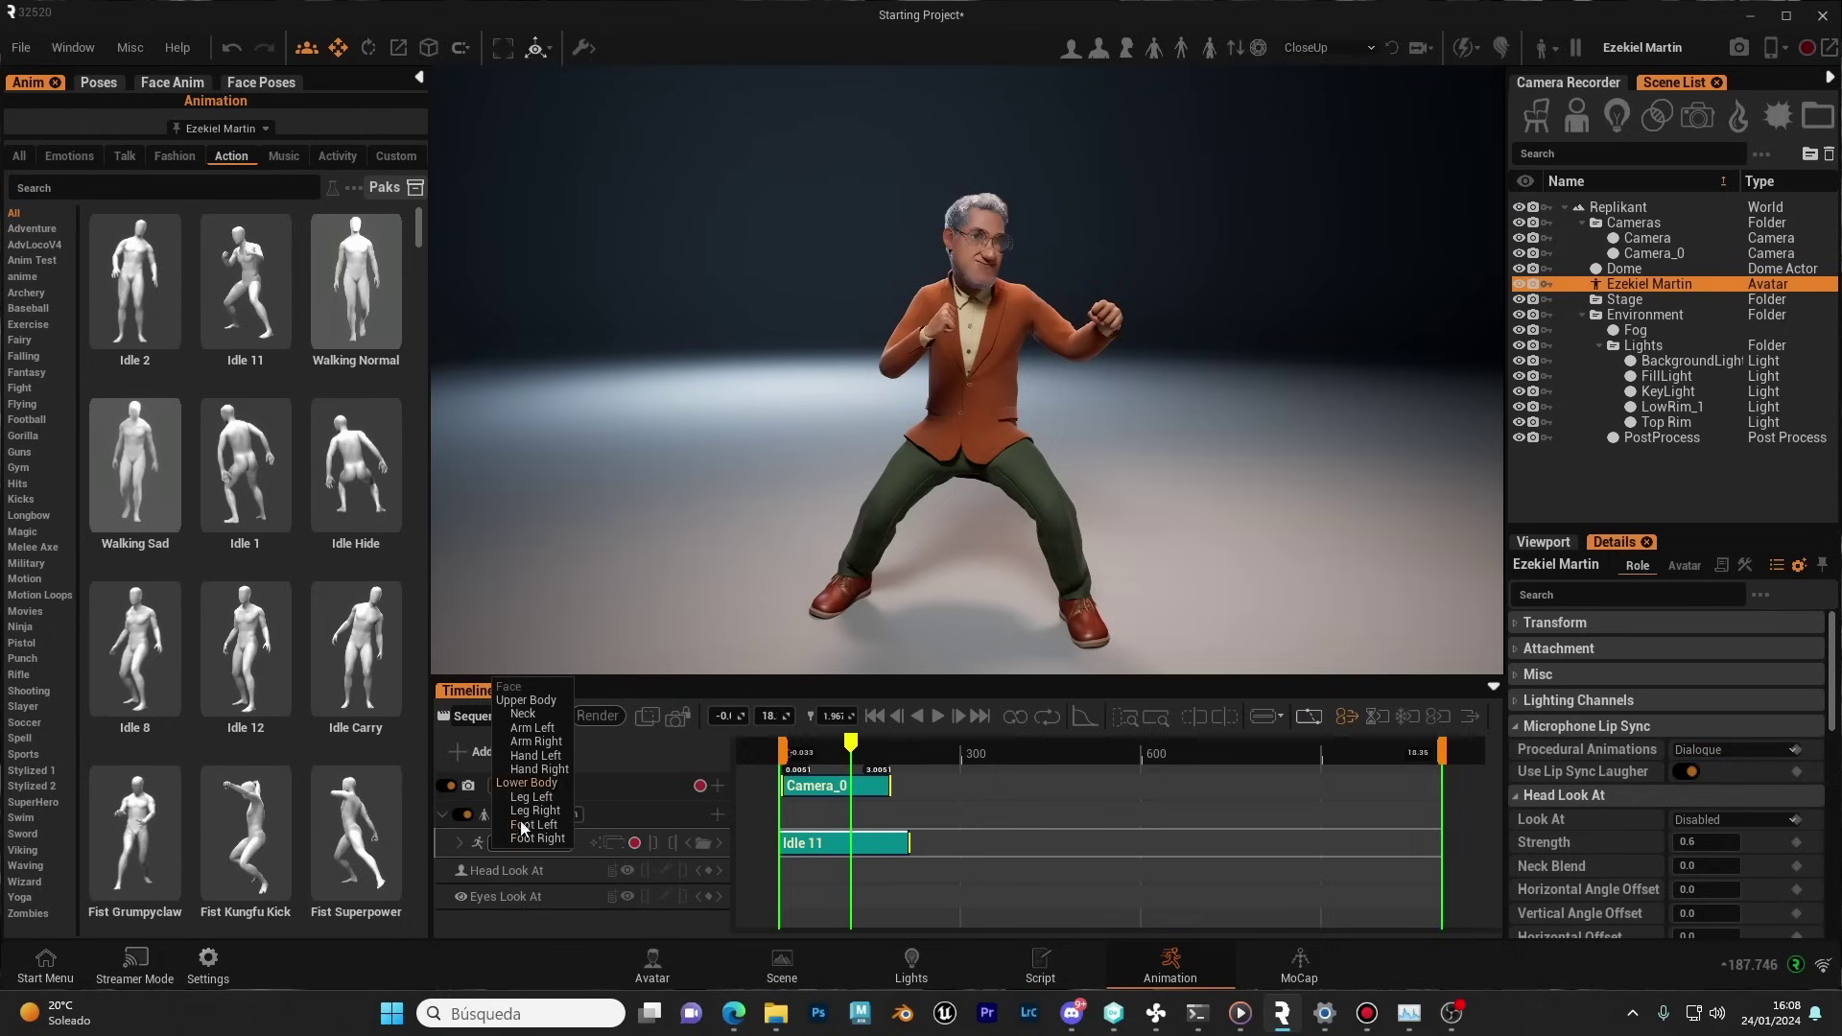
pyautogui.click(629, 816)
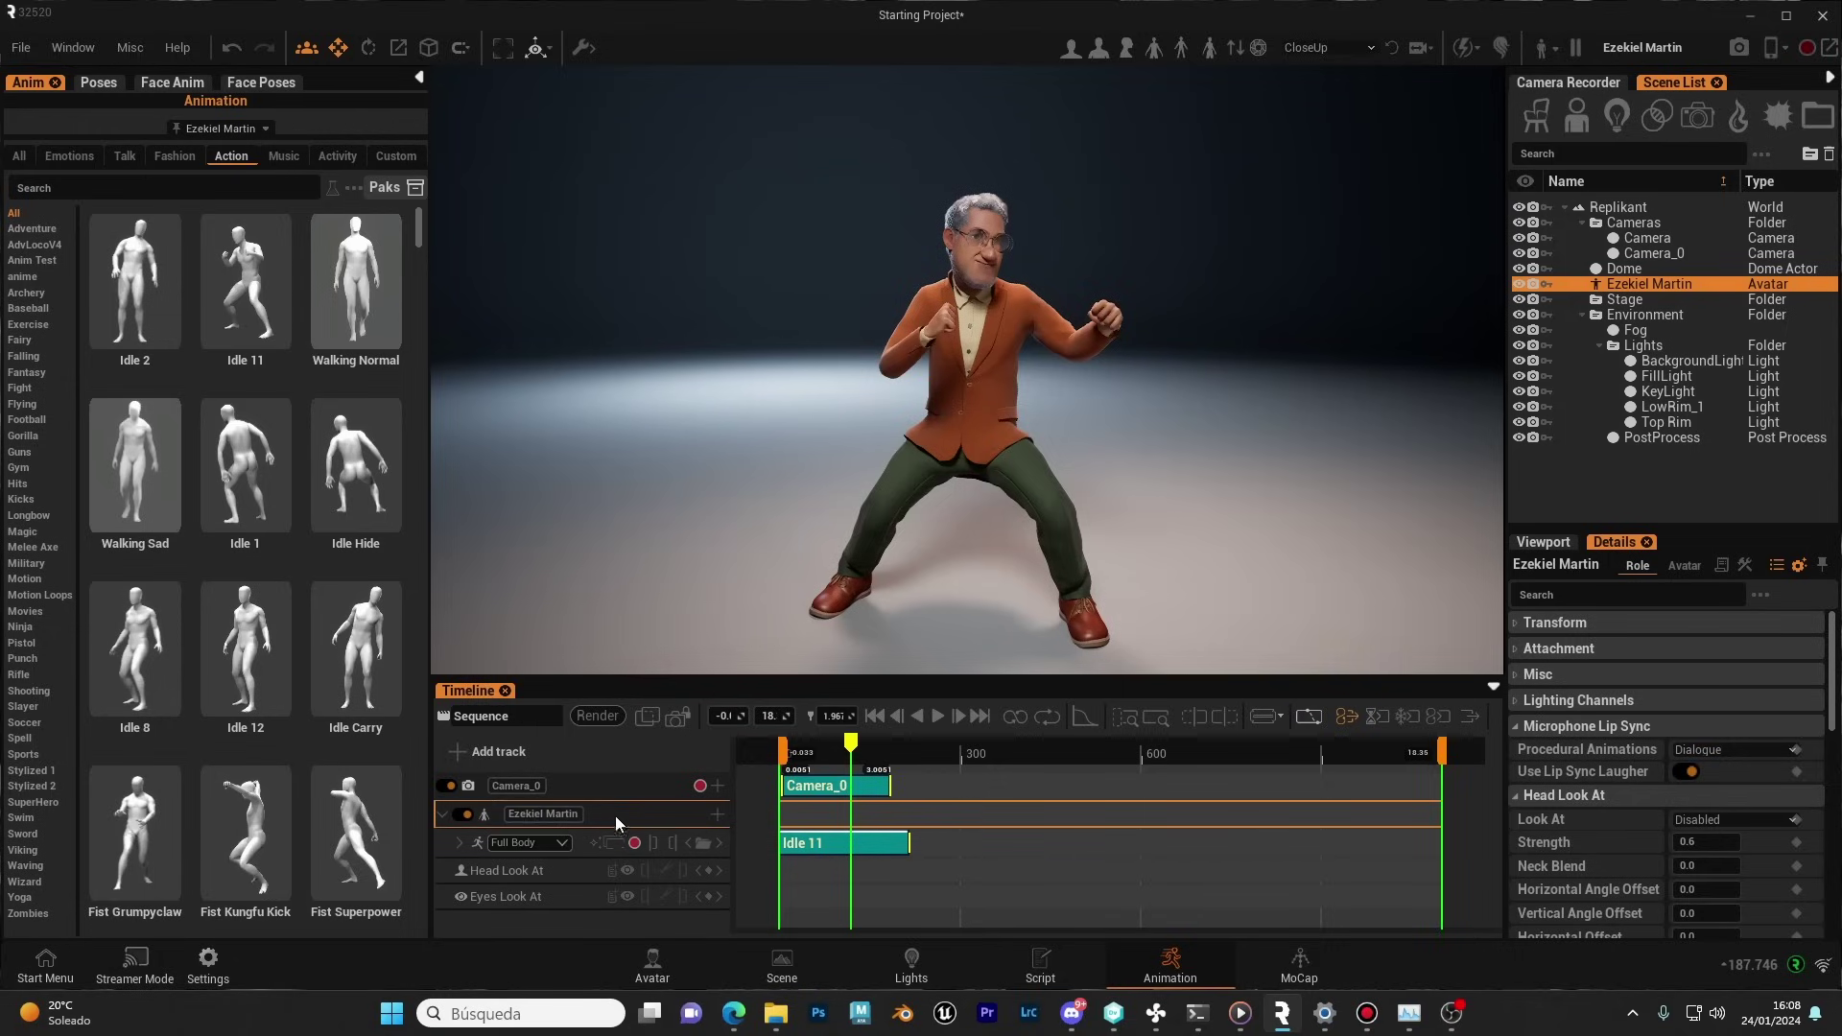
pyautogui.click(717, 786)
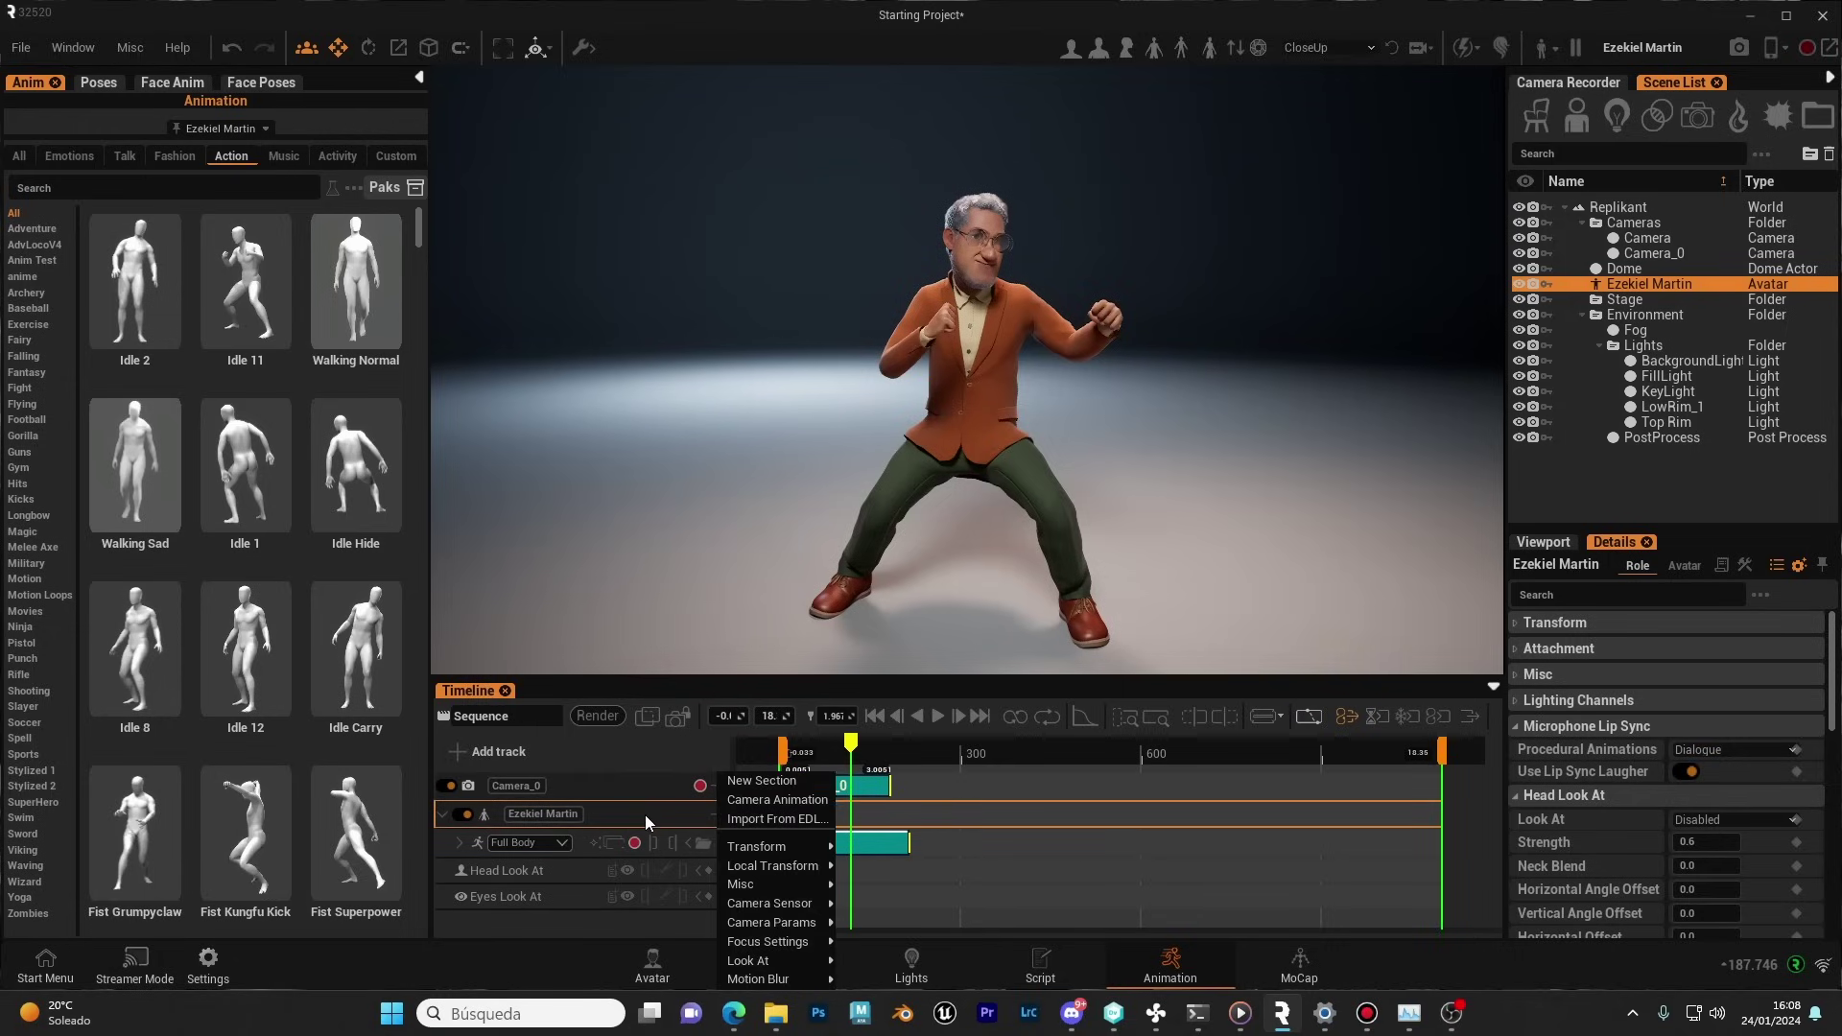
pyautogui.click(644, 814)
pyautogui.click(718, 815)
pyautogui.moveTo(726, 825)
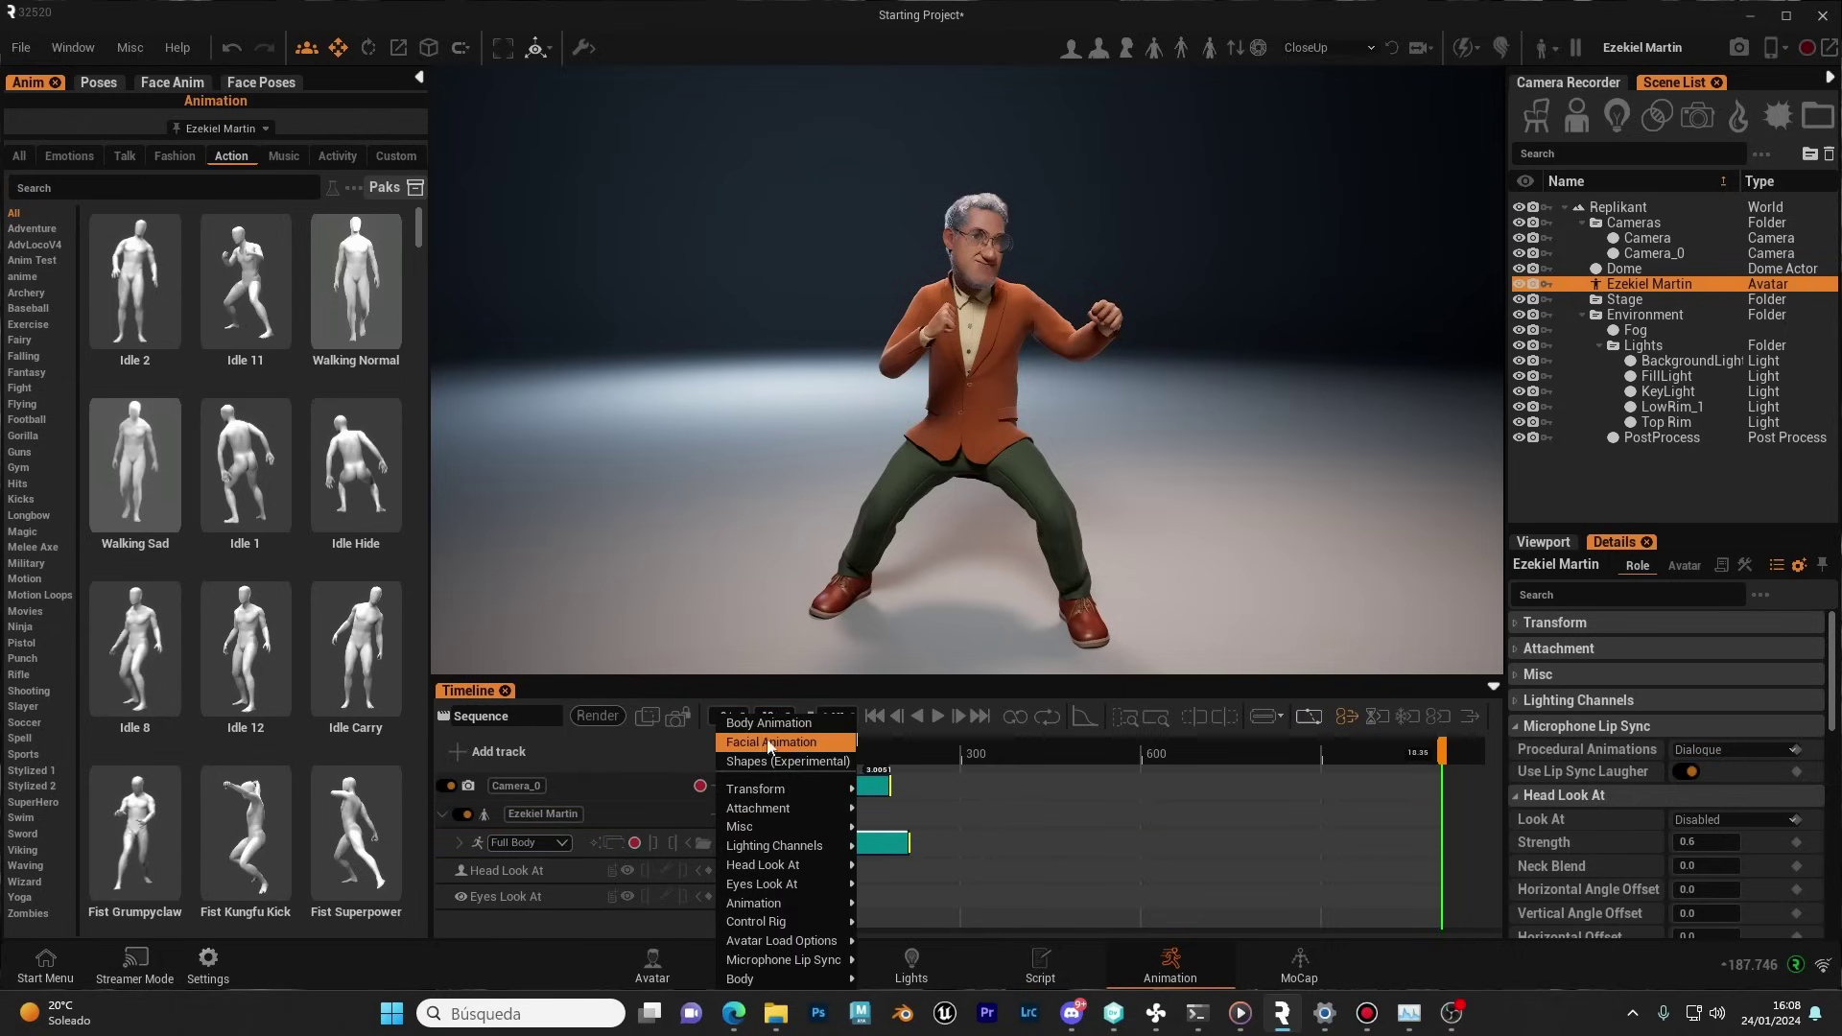
pyautogui.click(612, 820)
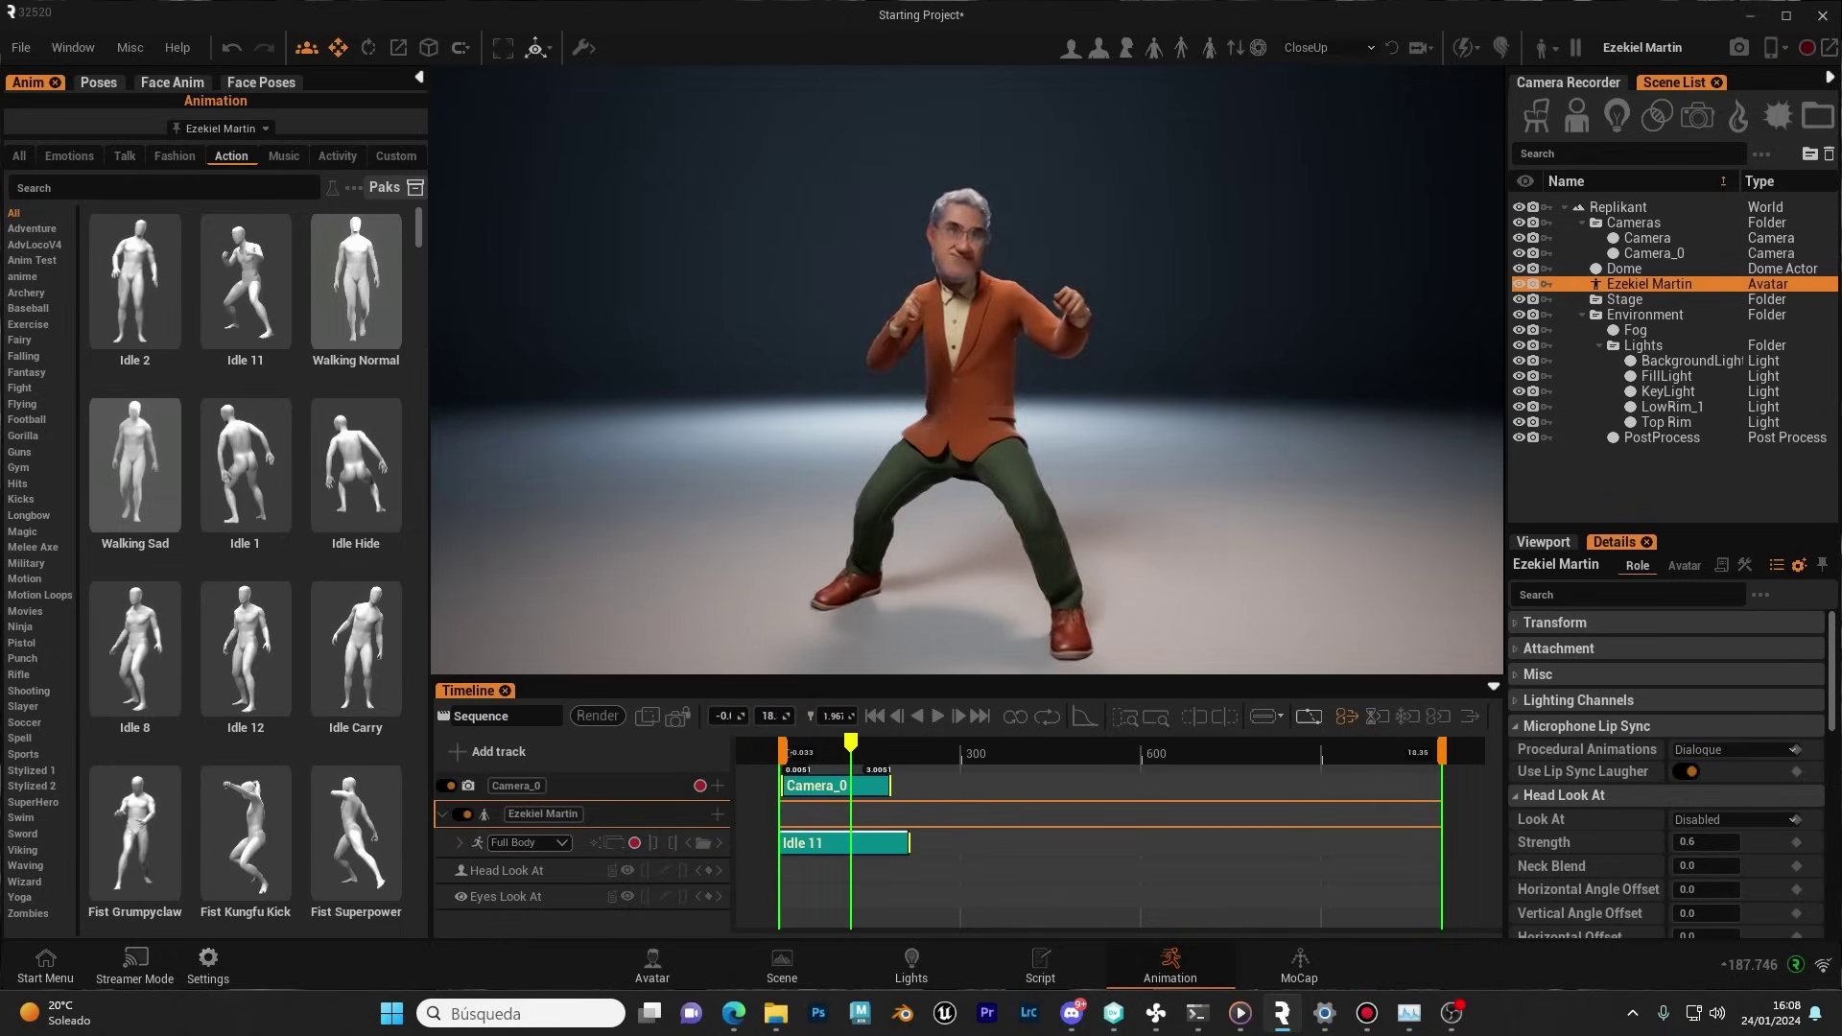
# - Replace the Idle 11 clip with a Walking Sad clip at the start of the Full Body track, searching for "walk sad"
pyautogui.click(836, 846)
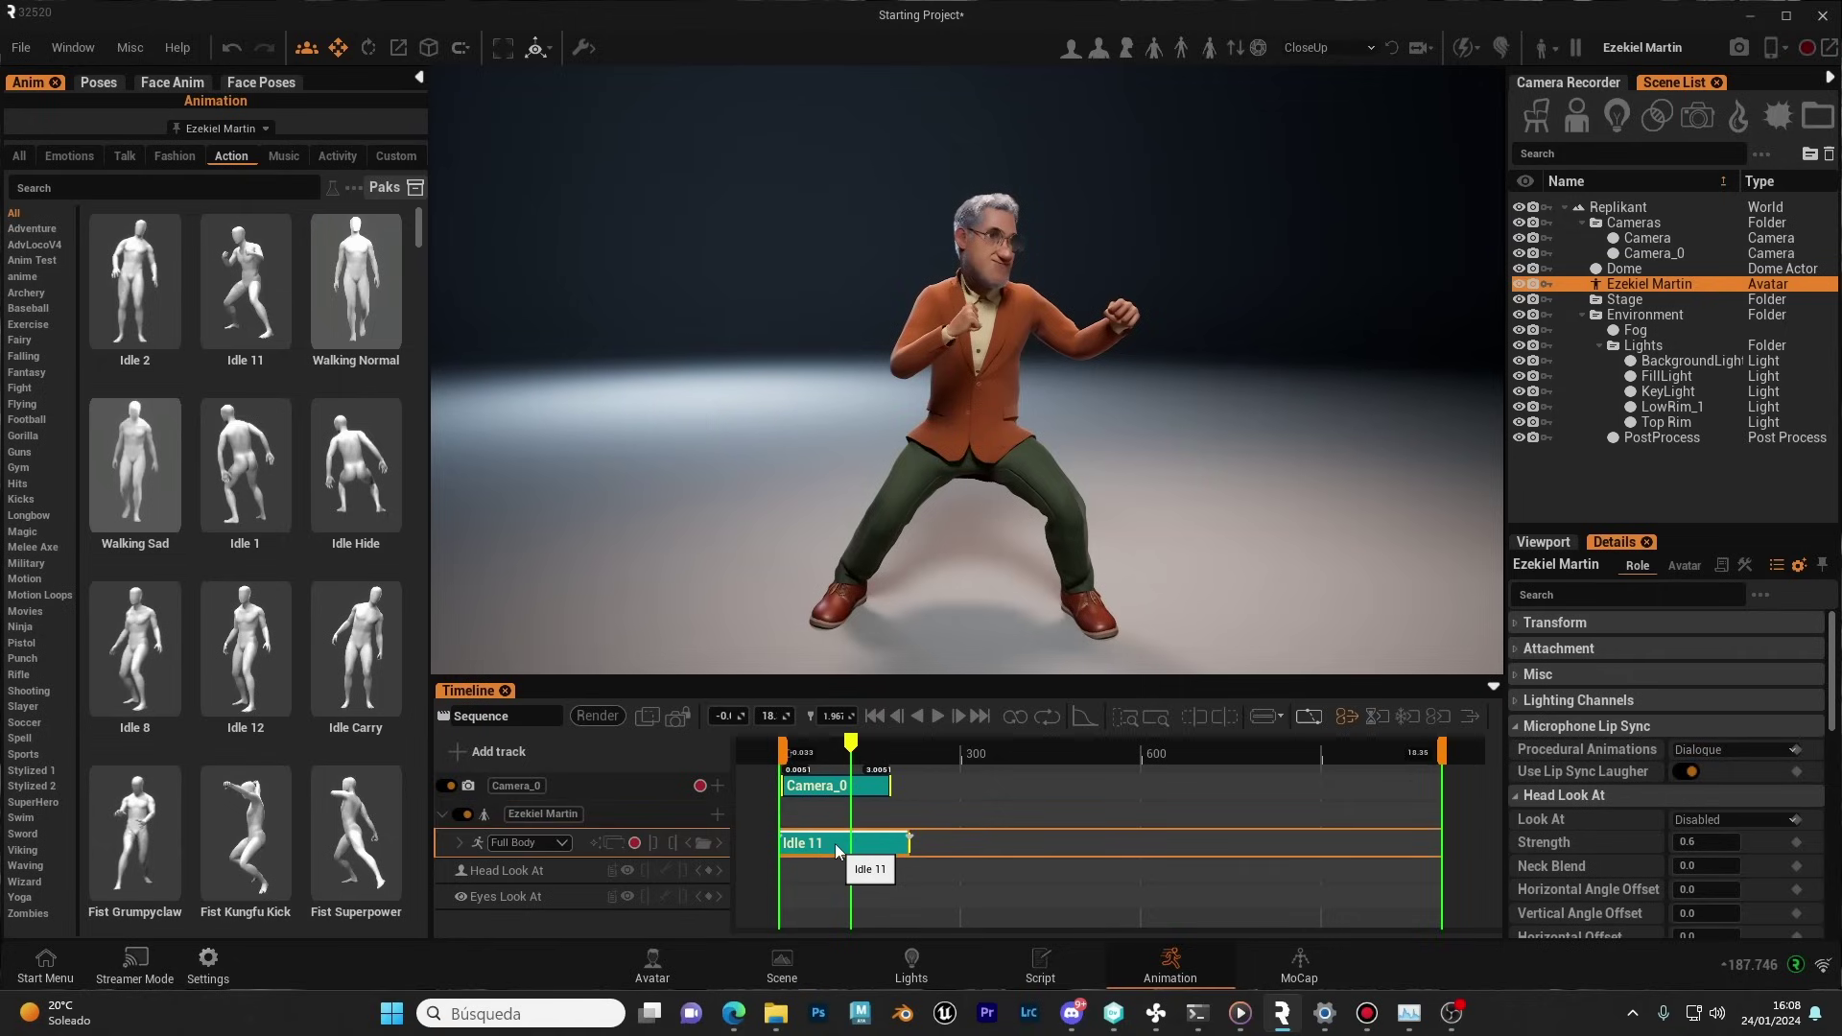
pyautogui.press('Delete')
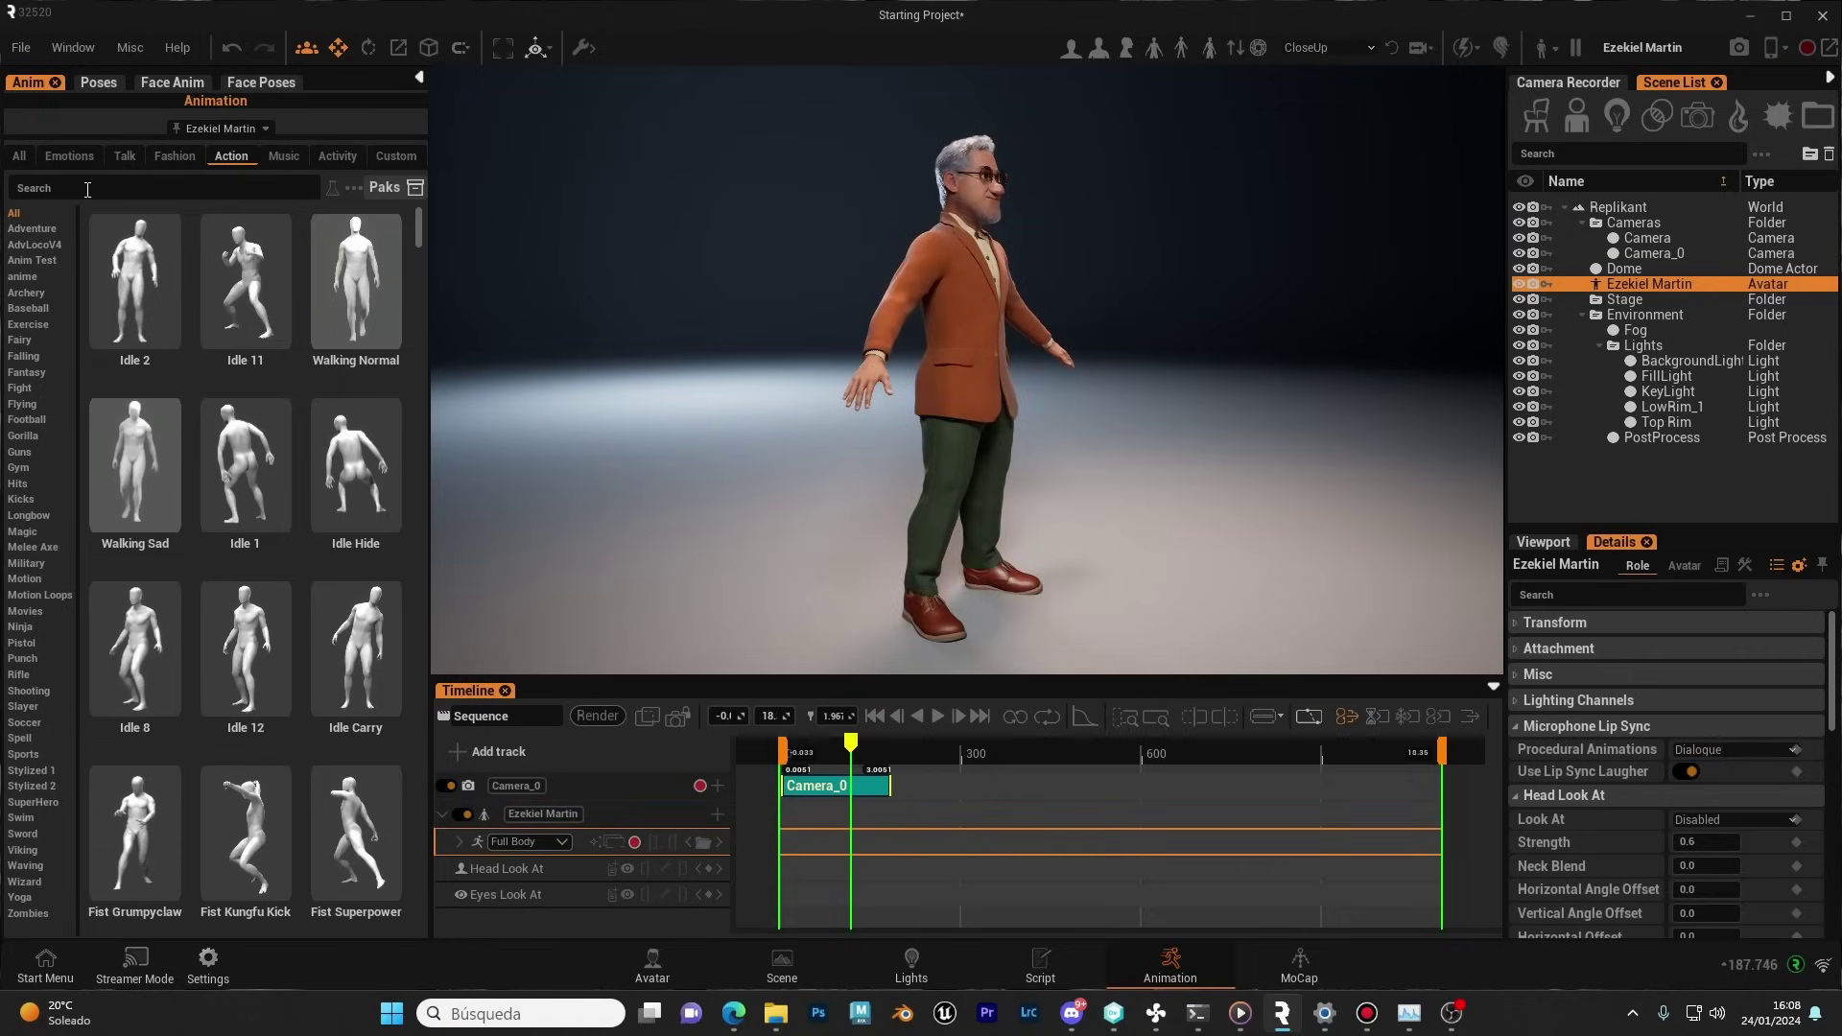
pyautogui.click(88, 189)
pyautogui.write('walk sad')
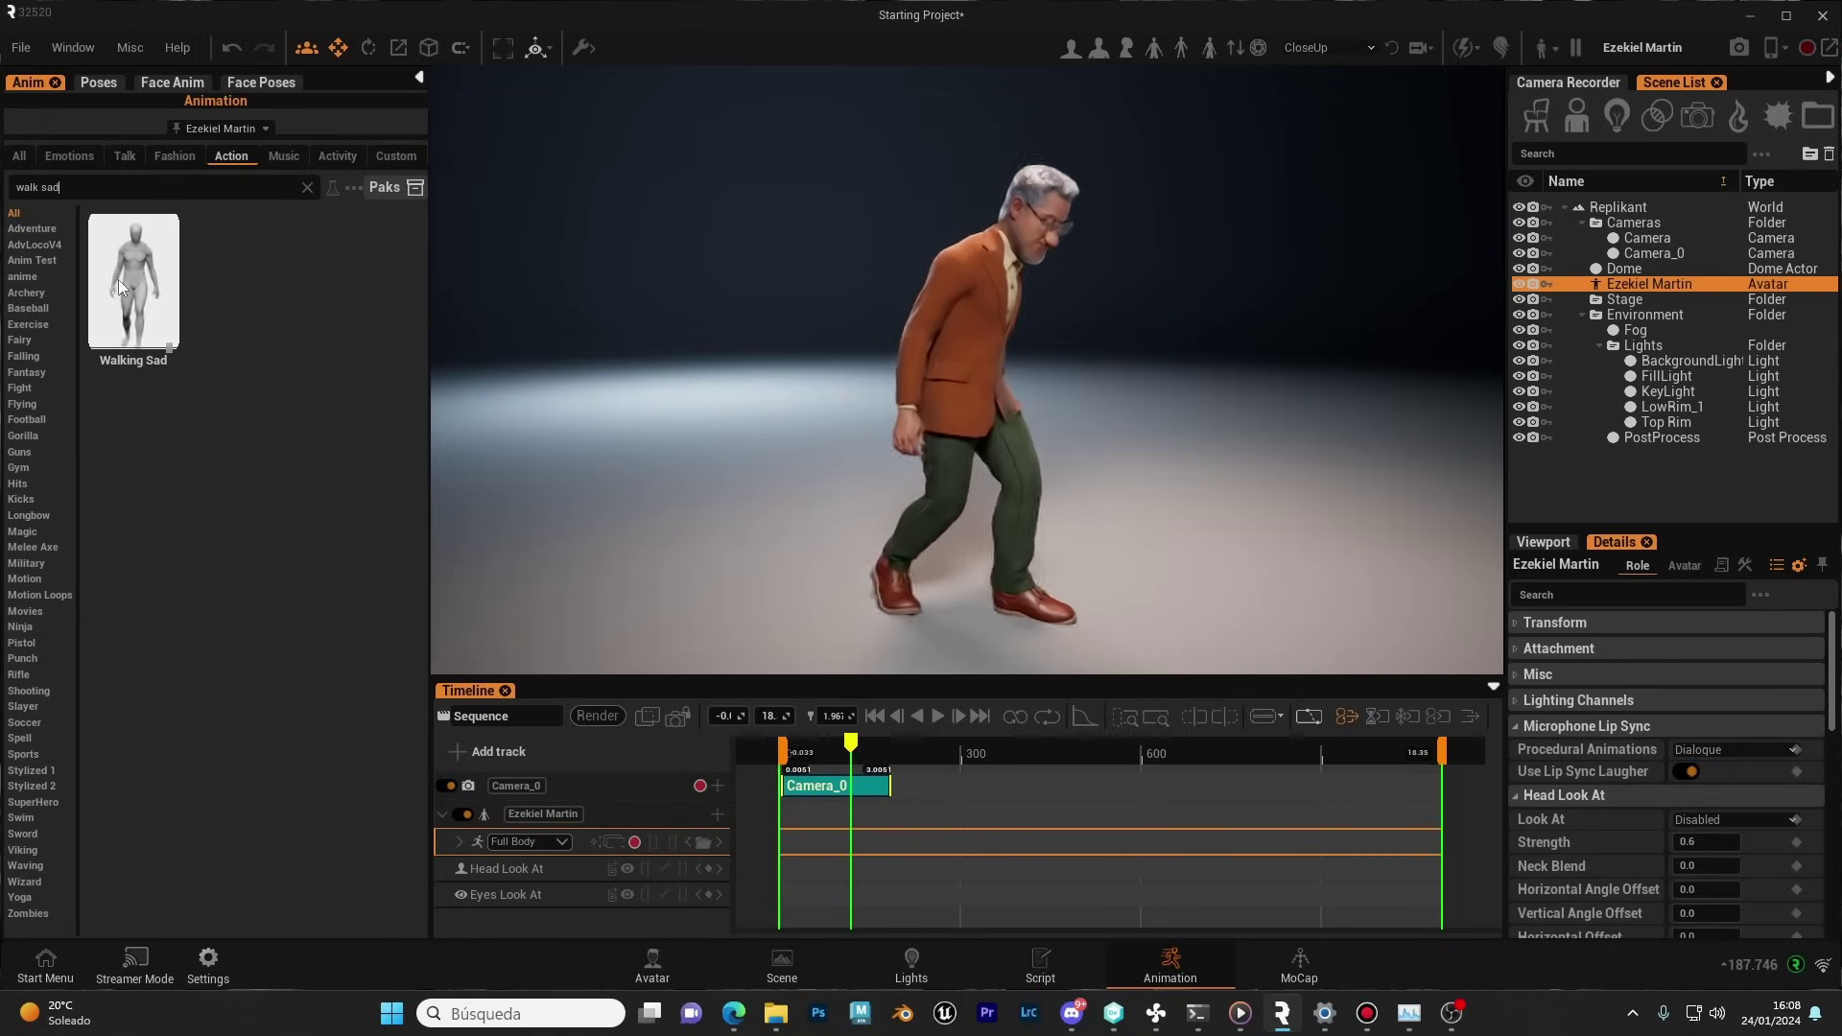
pyautogui.moveTo(134, 280); pyautogui.dragTo(790, 851)
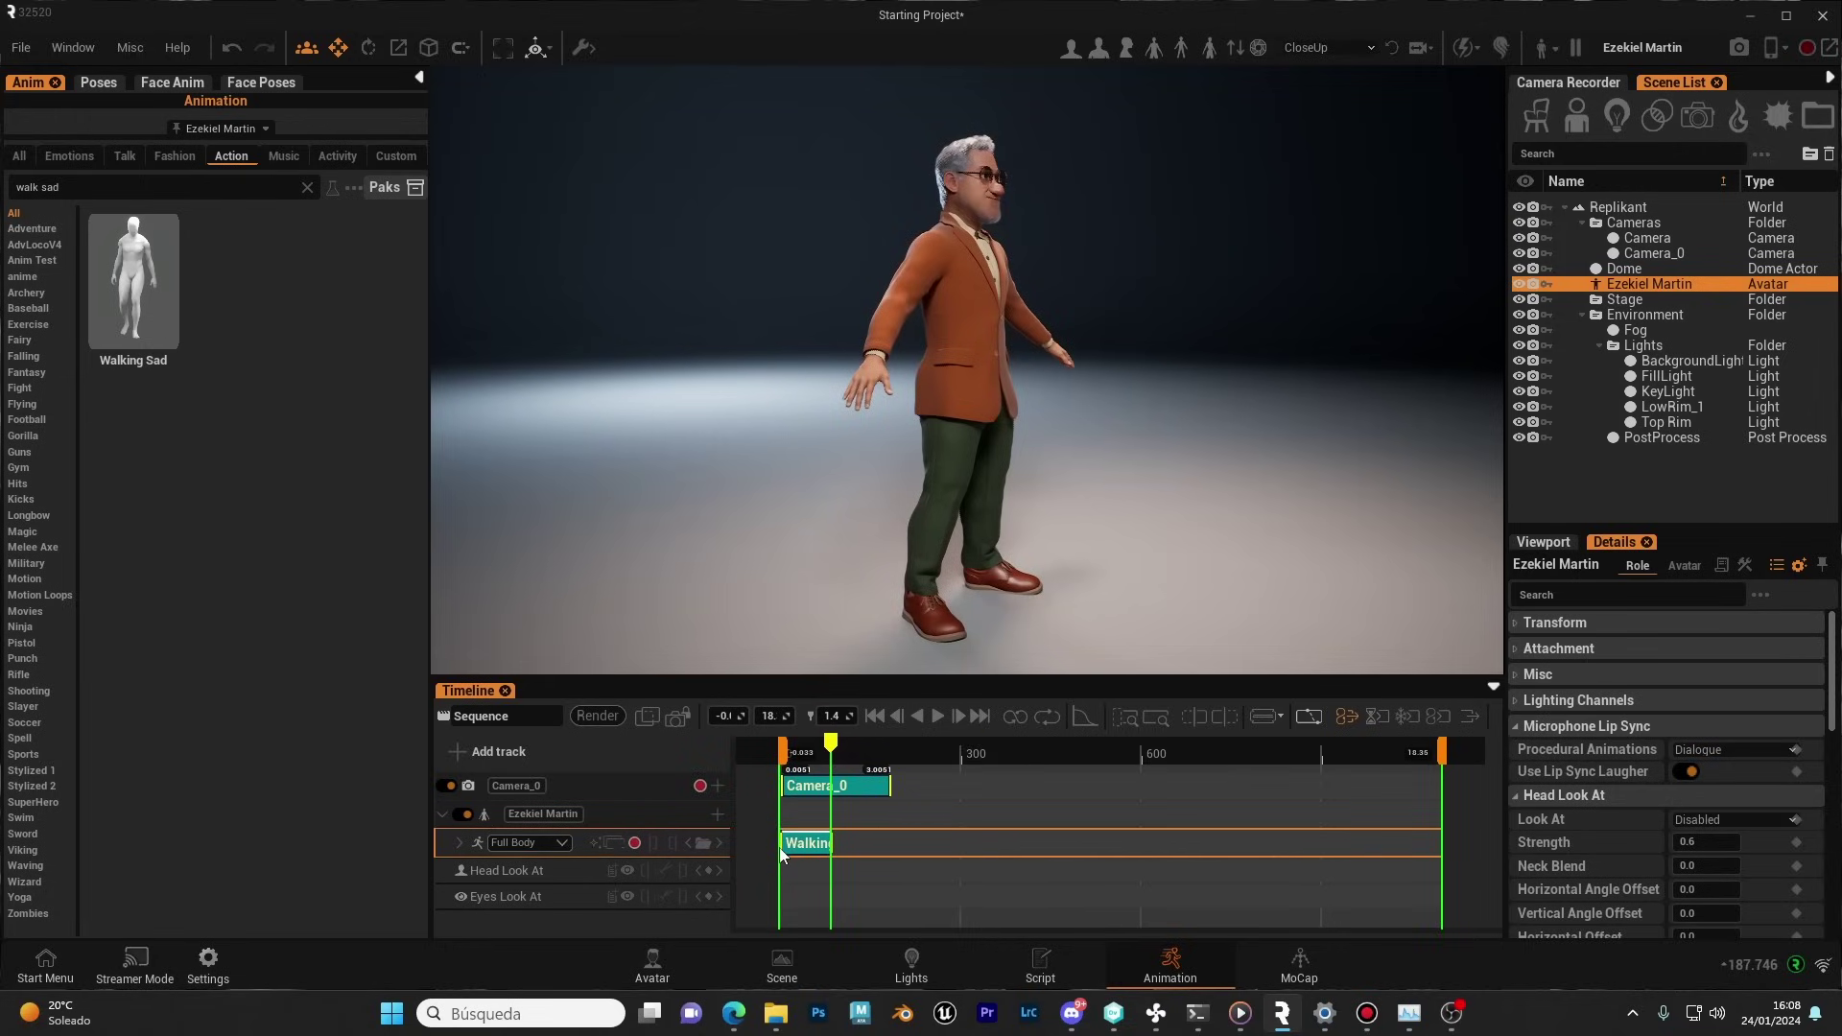
# - Preview the Walking Sad clip by scrubbing through it, with the avatar framed from further back and the scene helper icons shown
pyautogui.moveTo(831, 762); pyautogui.dragTo(781, 758)
pyautogui.scroll(-4, 970, 414)
pyautogui.moveTo(971, 415); pyautogui.dragTo(946, 403, button='middle')
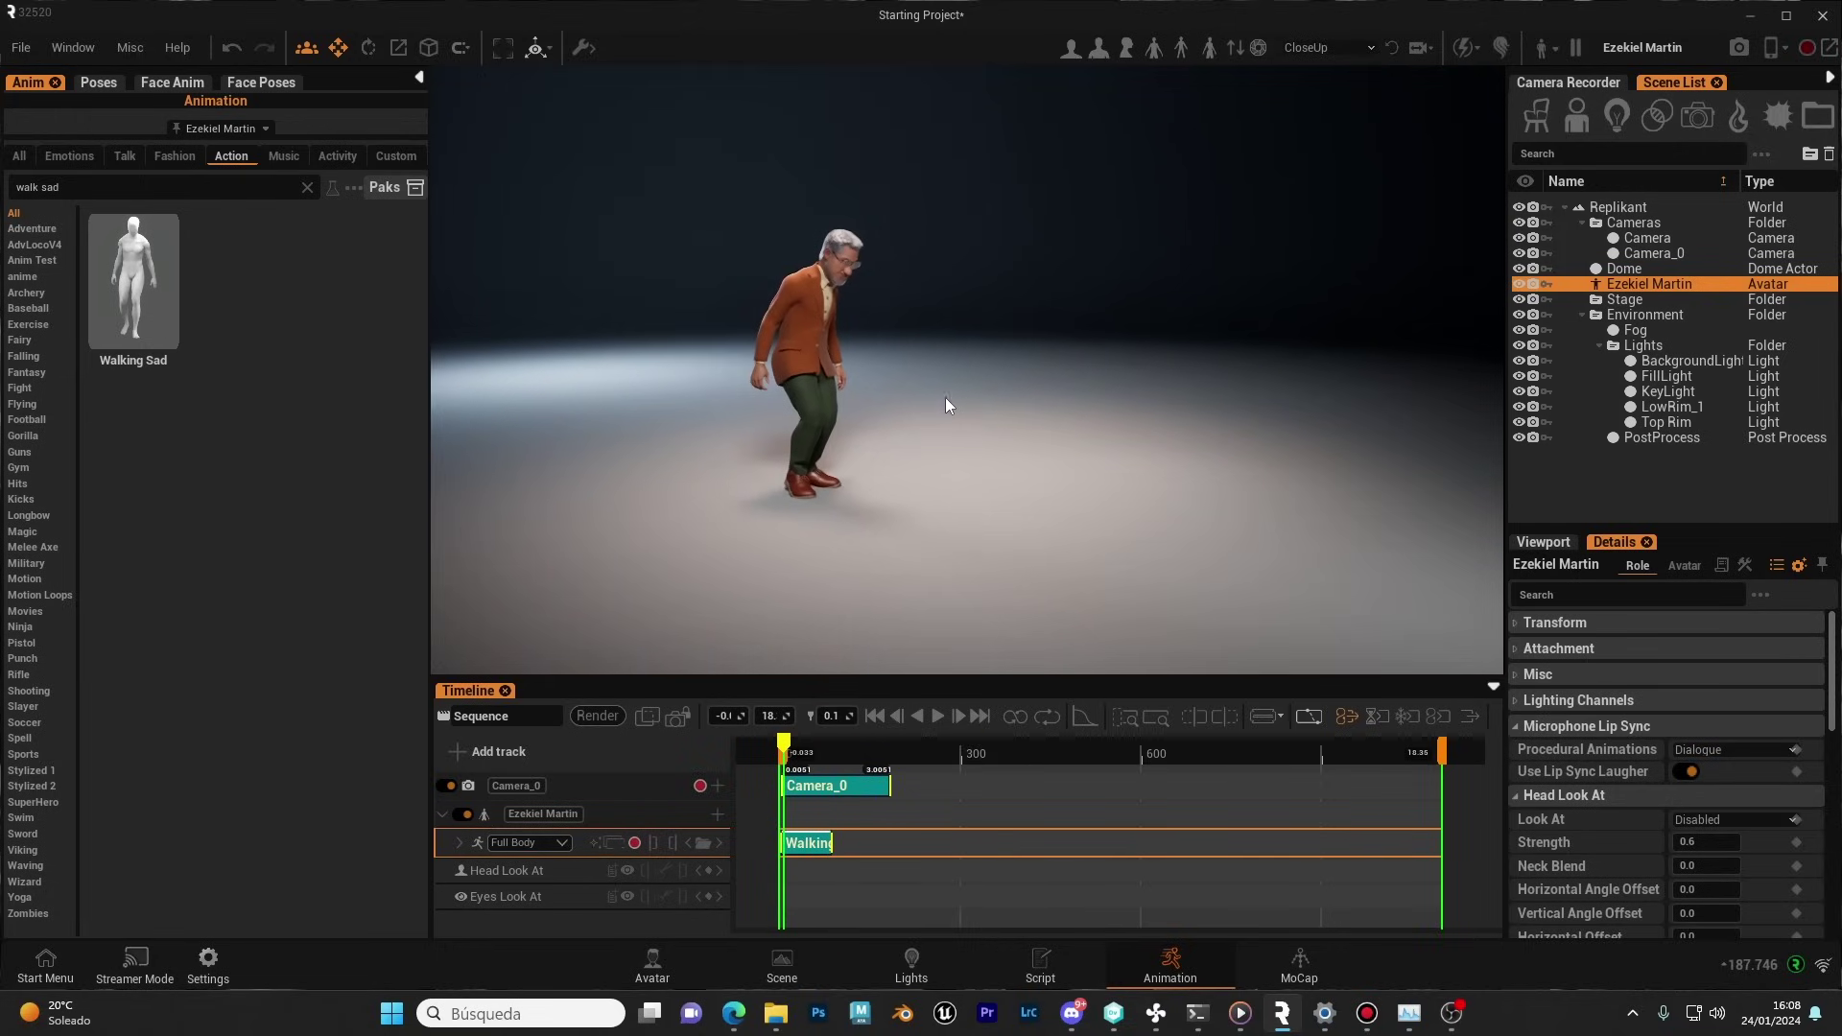
pyautogui.press('g')
pyautogui.keyDown('alt'); pyautogui.moveTo(950, 423); pyautogui.dragTo(928, 611); pyautogui.keyUp('alt')
pyautogui.moveTo(784, 753); pyautogui.dragTo(825, 755)
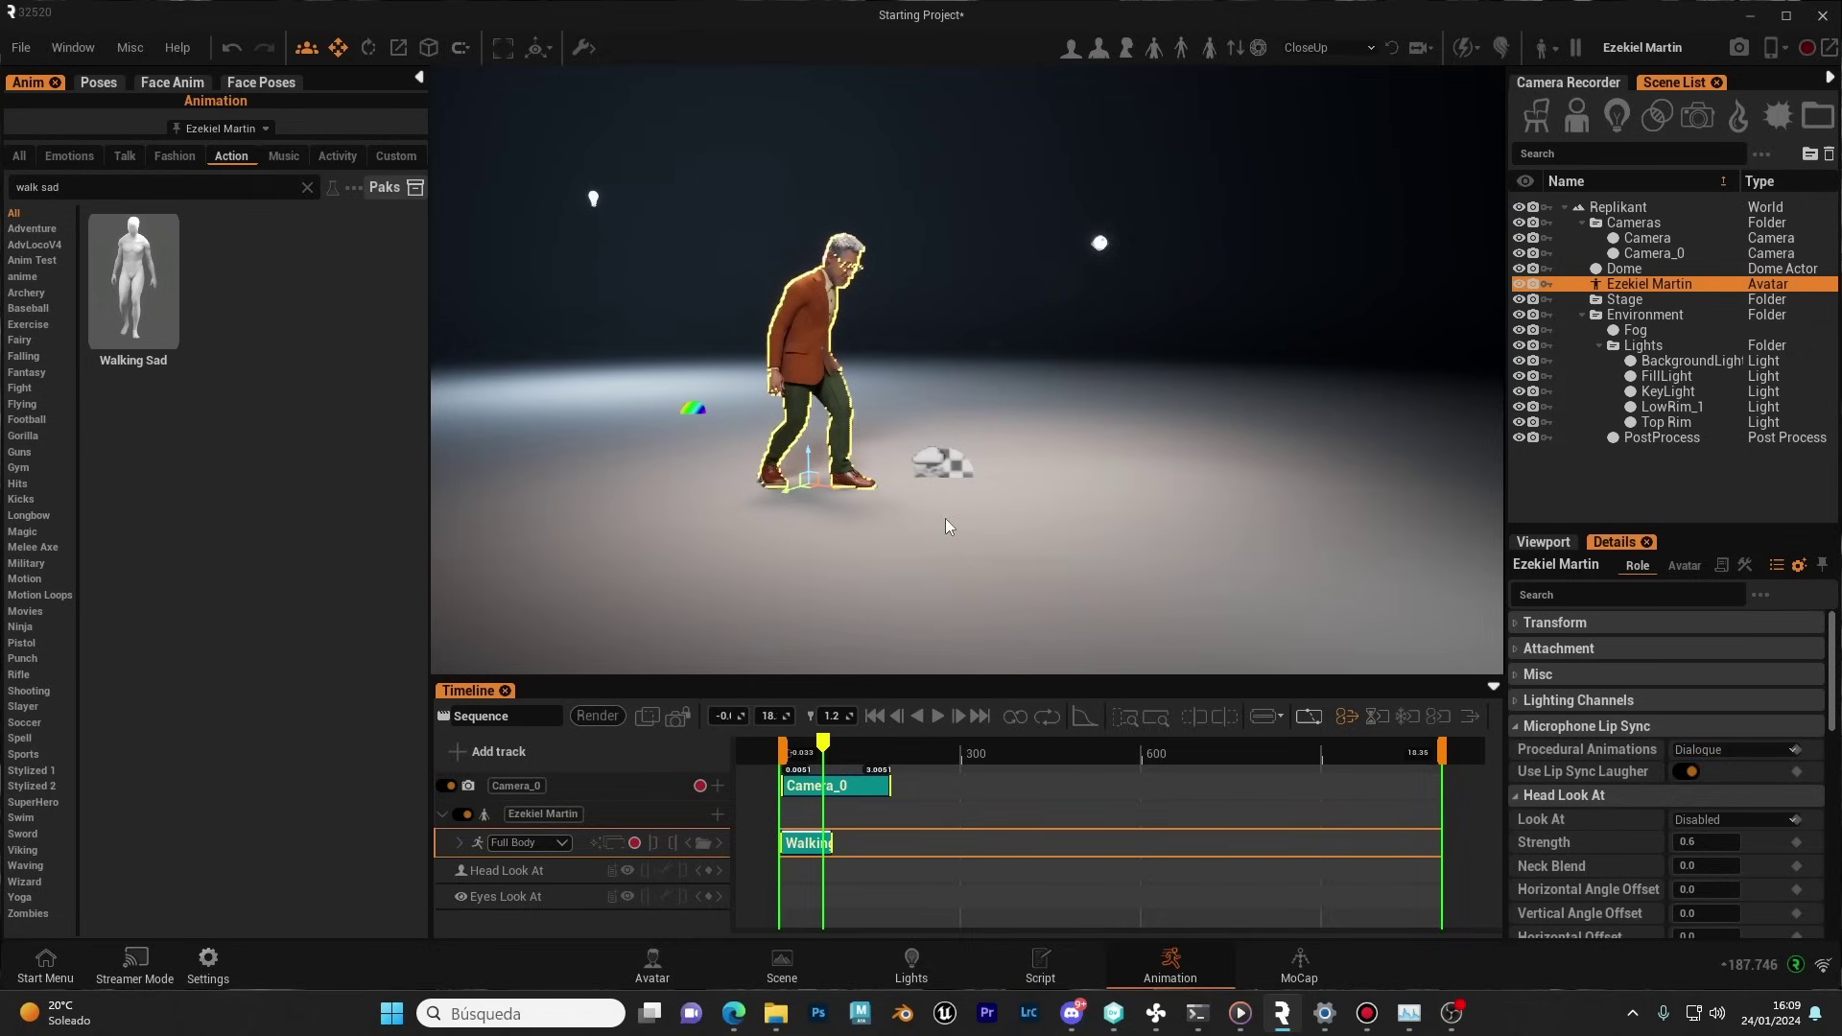
pyautogui.moveTo(824, 745); pyautogui.dragTo(793, 747)
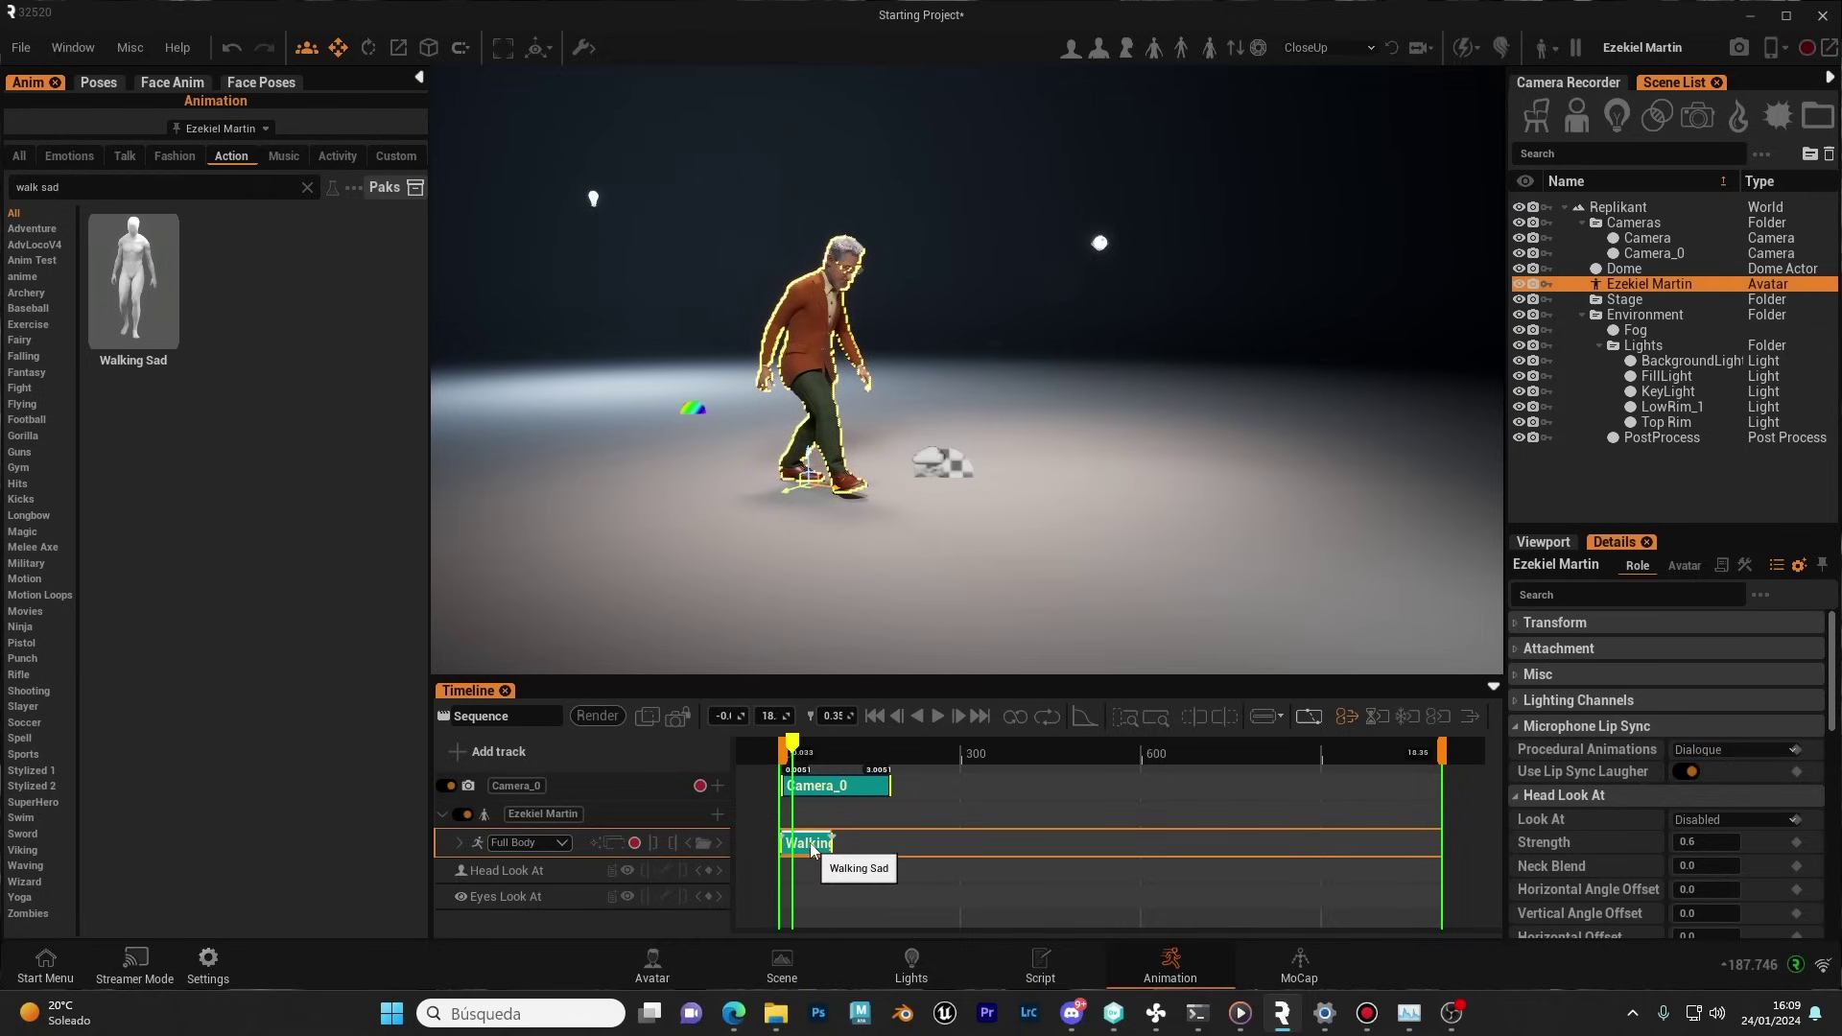
# - Replace the Walking Sad clip with the Sad Walk animation from all categories at the start of the Full Body track
pyautogui.press('Delete')
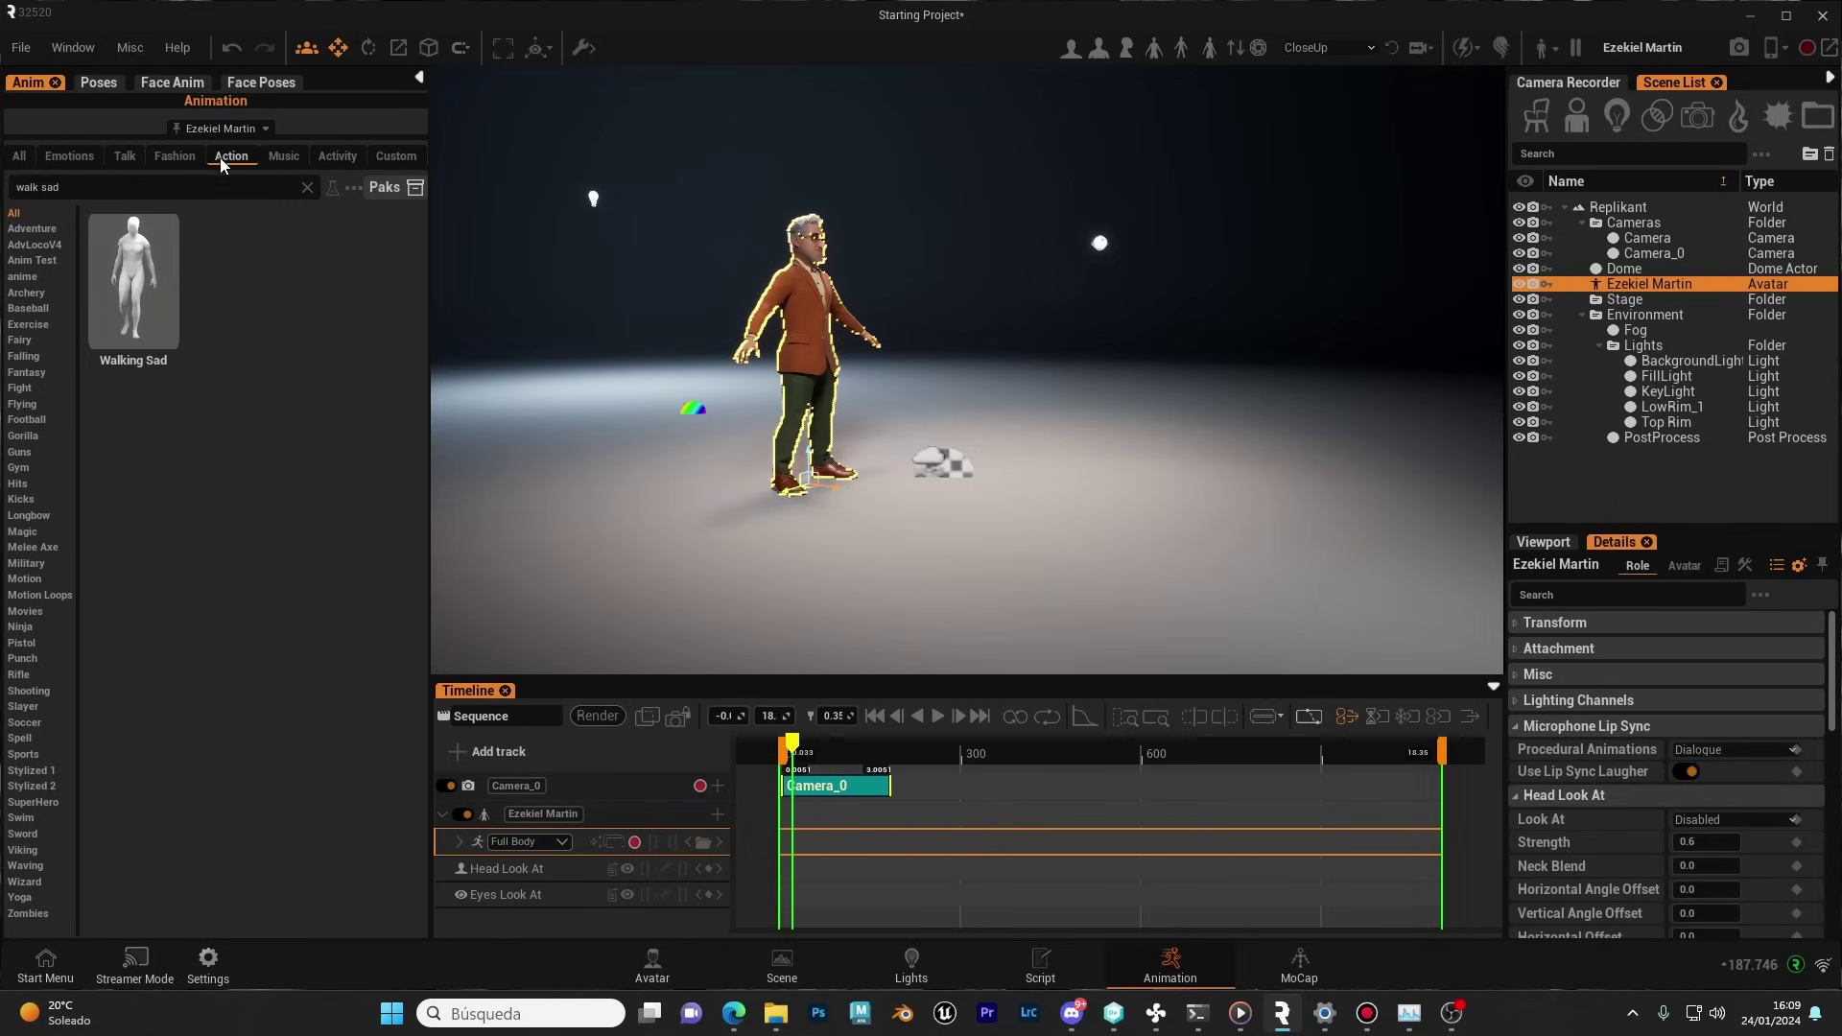
pyautogui.click(19, 155)
pyautogui.moveTo(253, 283); pyautogui.dragTo(782, 844)
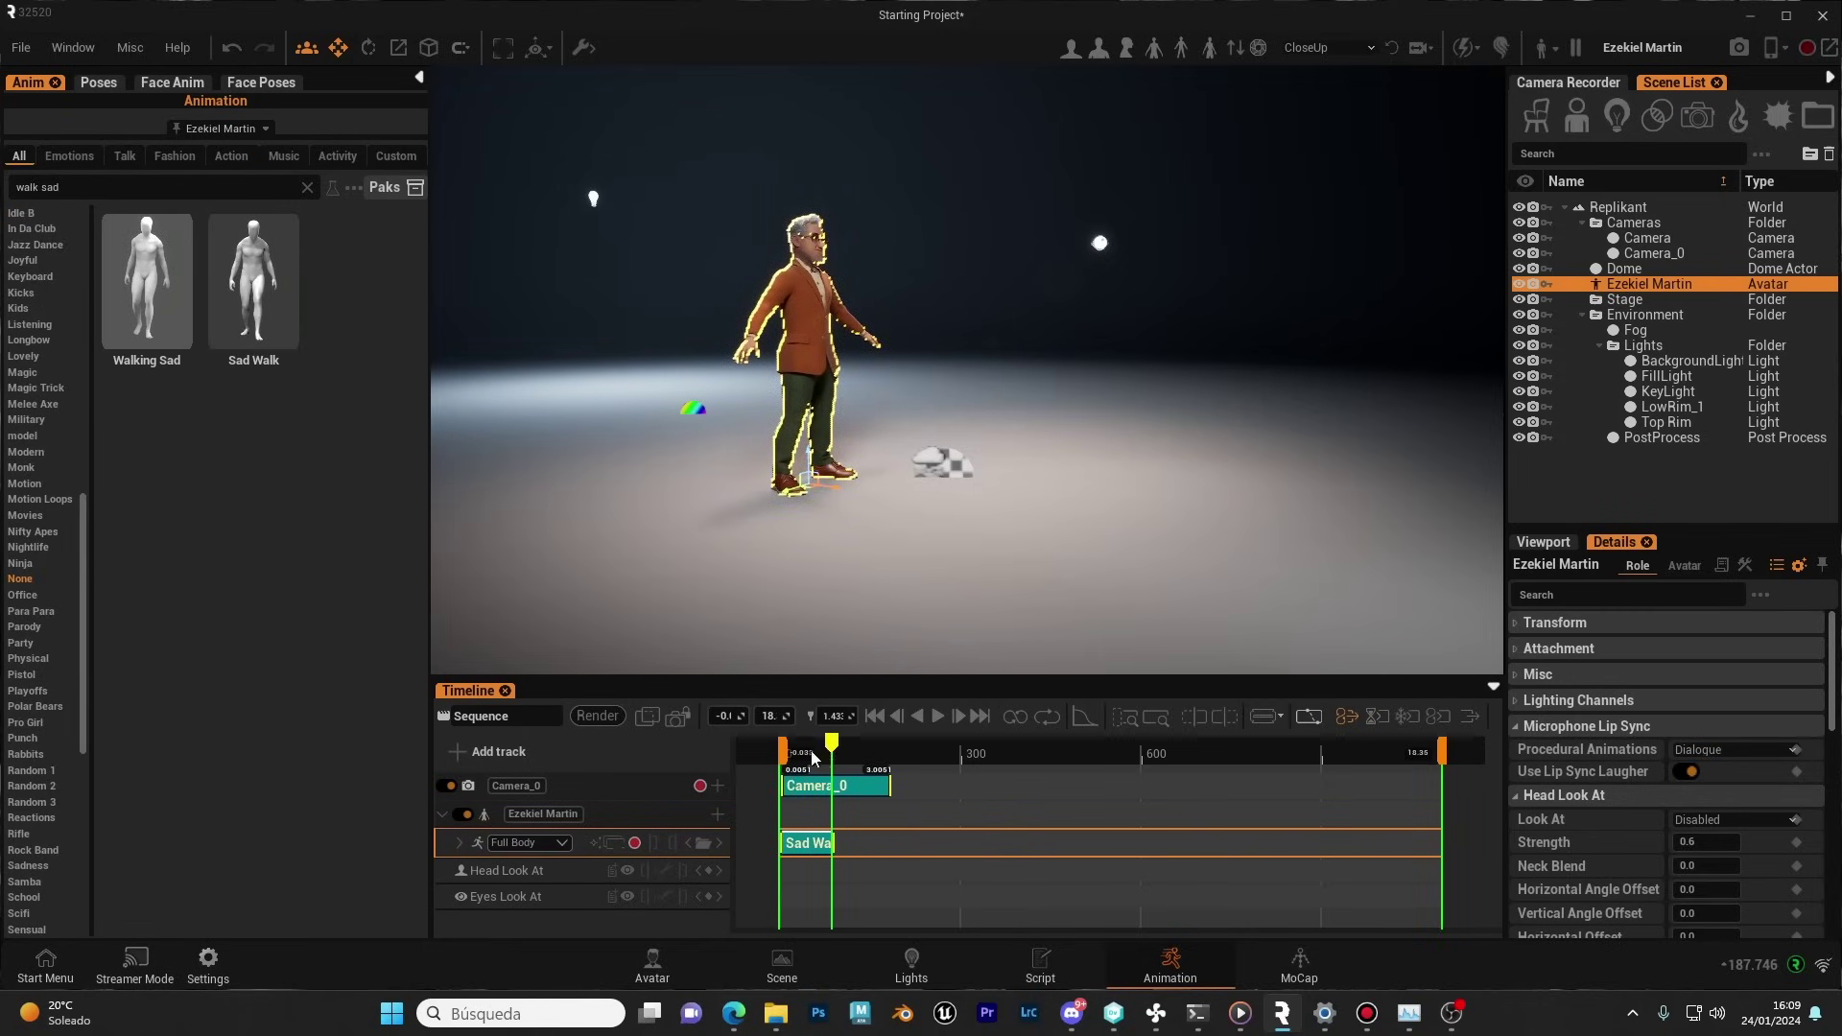
# - Scrub through the Sad Walk clip and enlarge the timeline area slightly
pyautogui.moveTo(811, 758)
pyautogui.mouseDown()
pyautogui.moveTo(783, 754)
pyautogui.moveTo(841, 756)
pyautogui.moveTo(785, 755)
pyautogui.moveTo(822, 755)
pyautogui.mouseUp()
pyautogui.moveTo(881, 678); pyautogui.dragTo(883, 657)
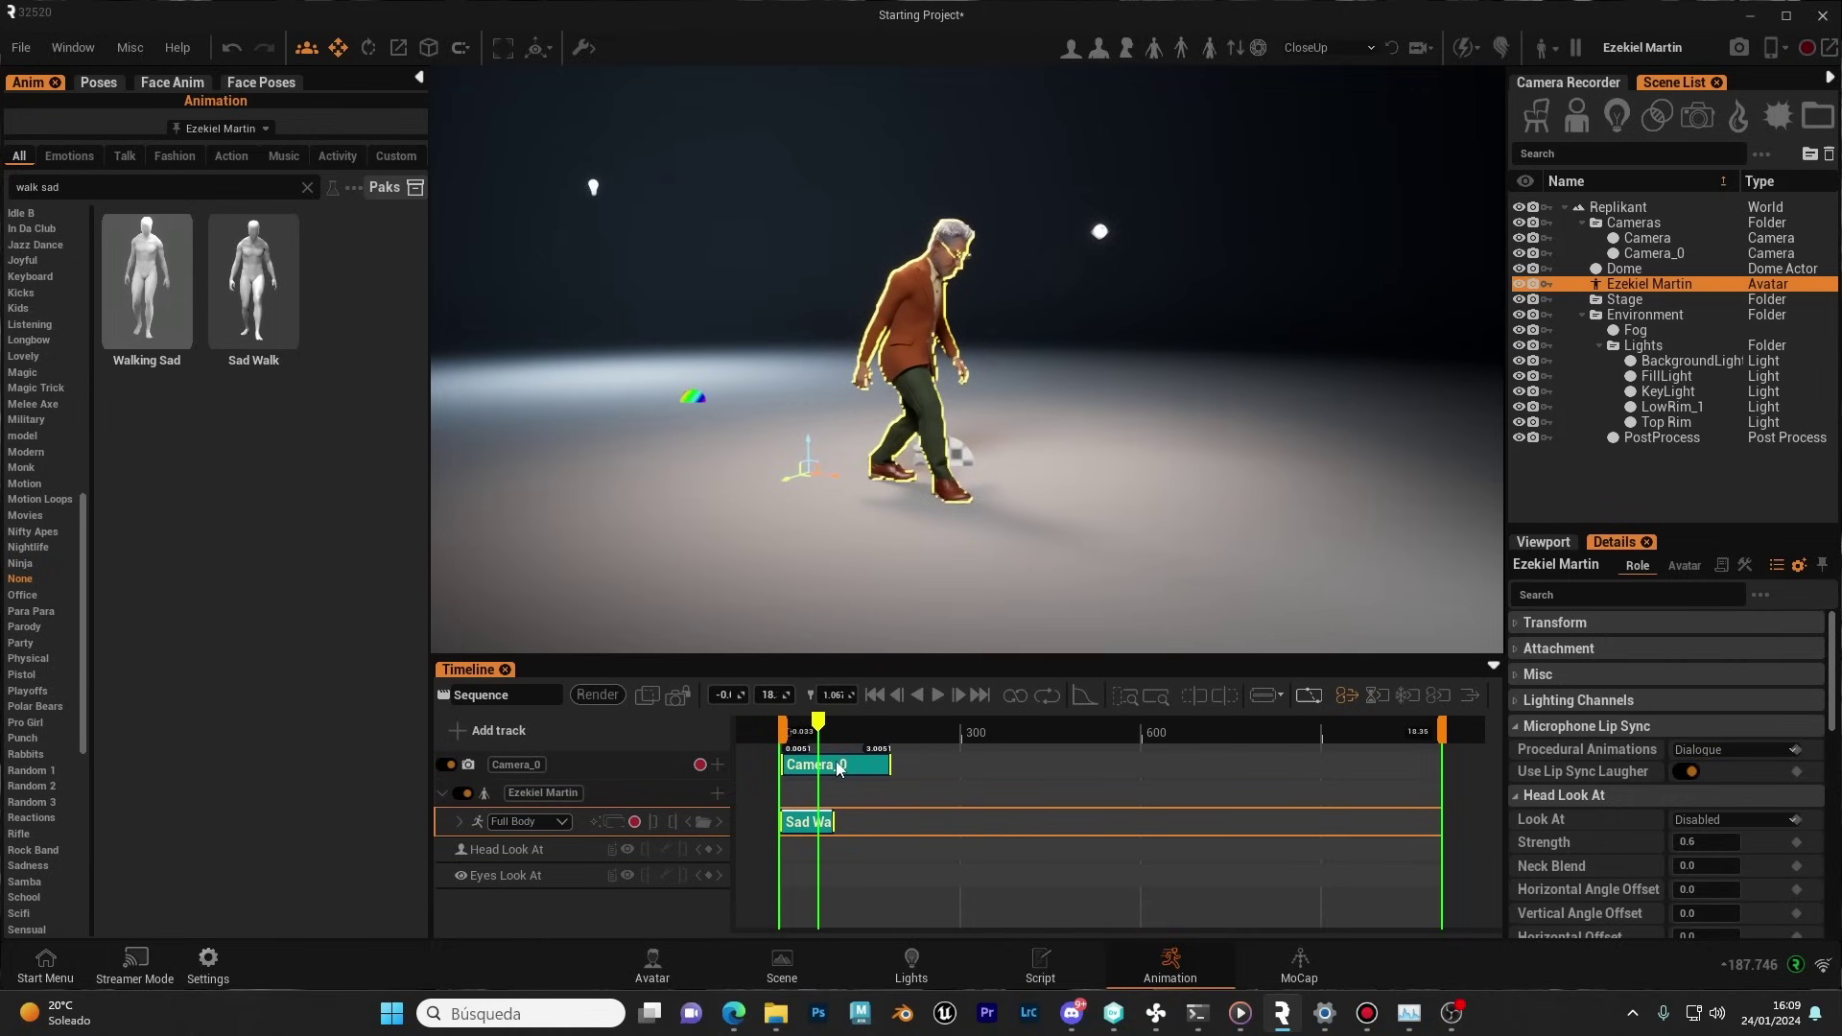
pyautogui.scroll(3, 1116, 440)
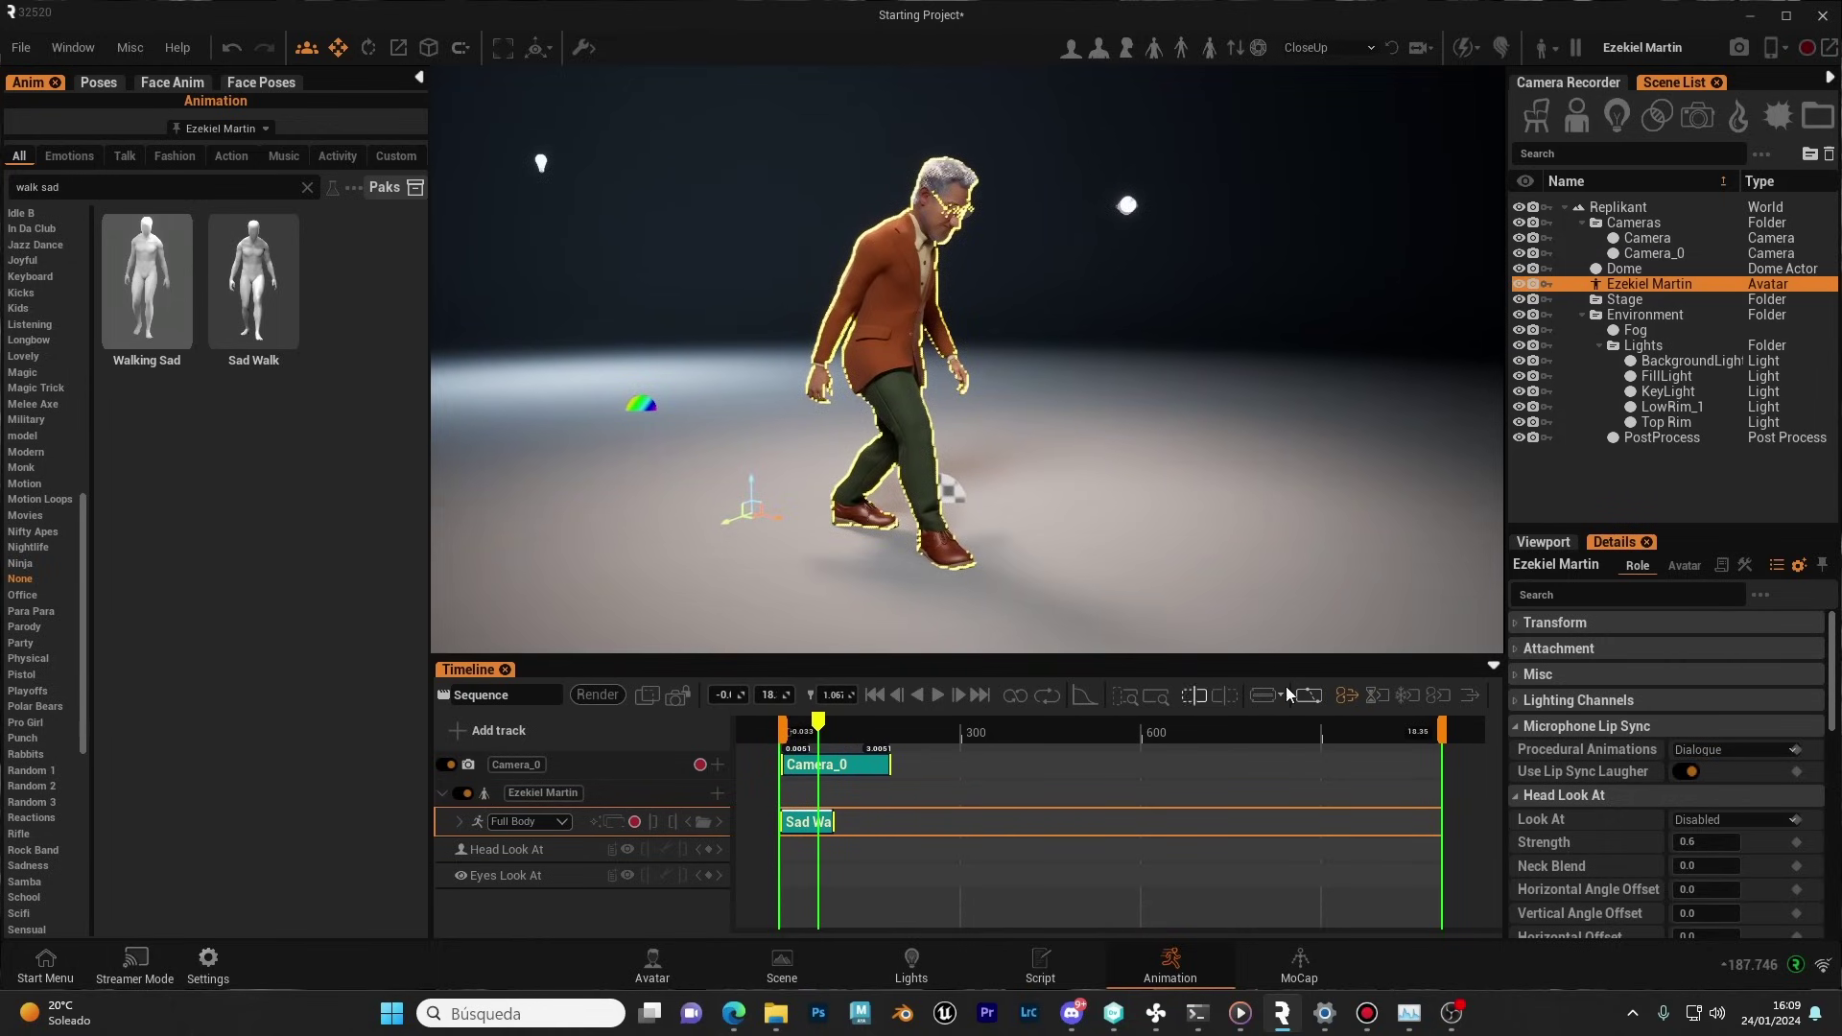
# - Loop the Sad Walk clip out to about 16.28 s and enable Keep Offset From Loops in its clip settings
pyautogui.click(1344, 694)
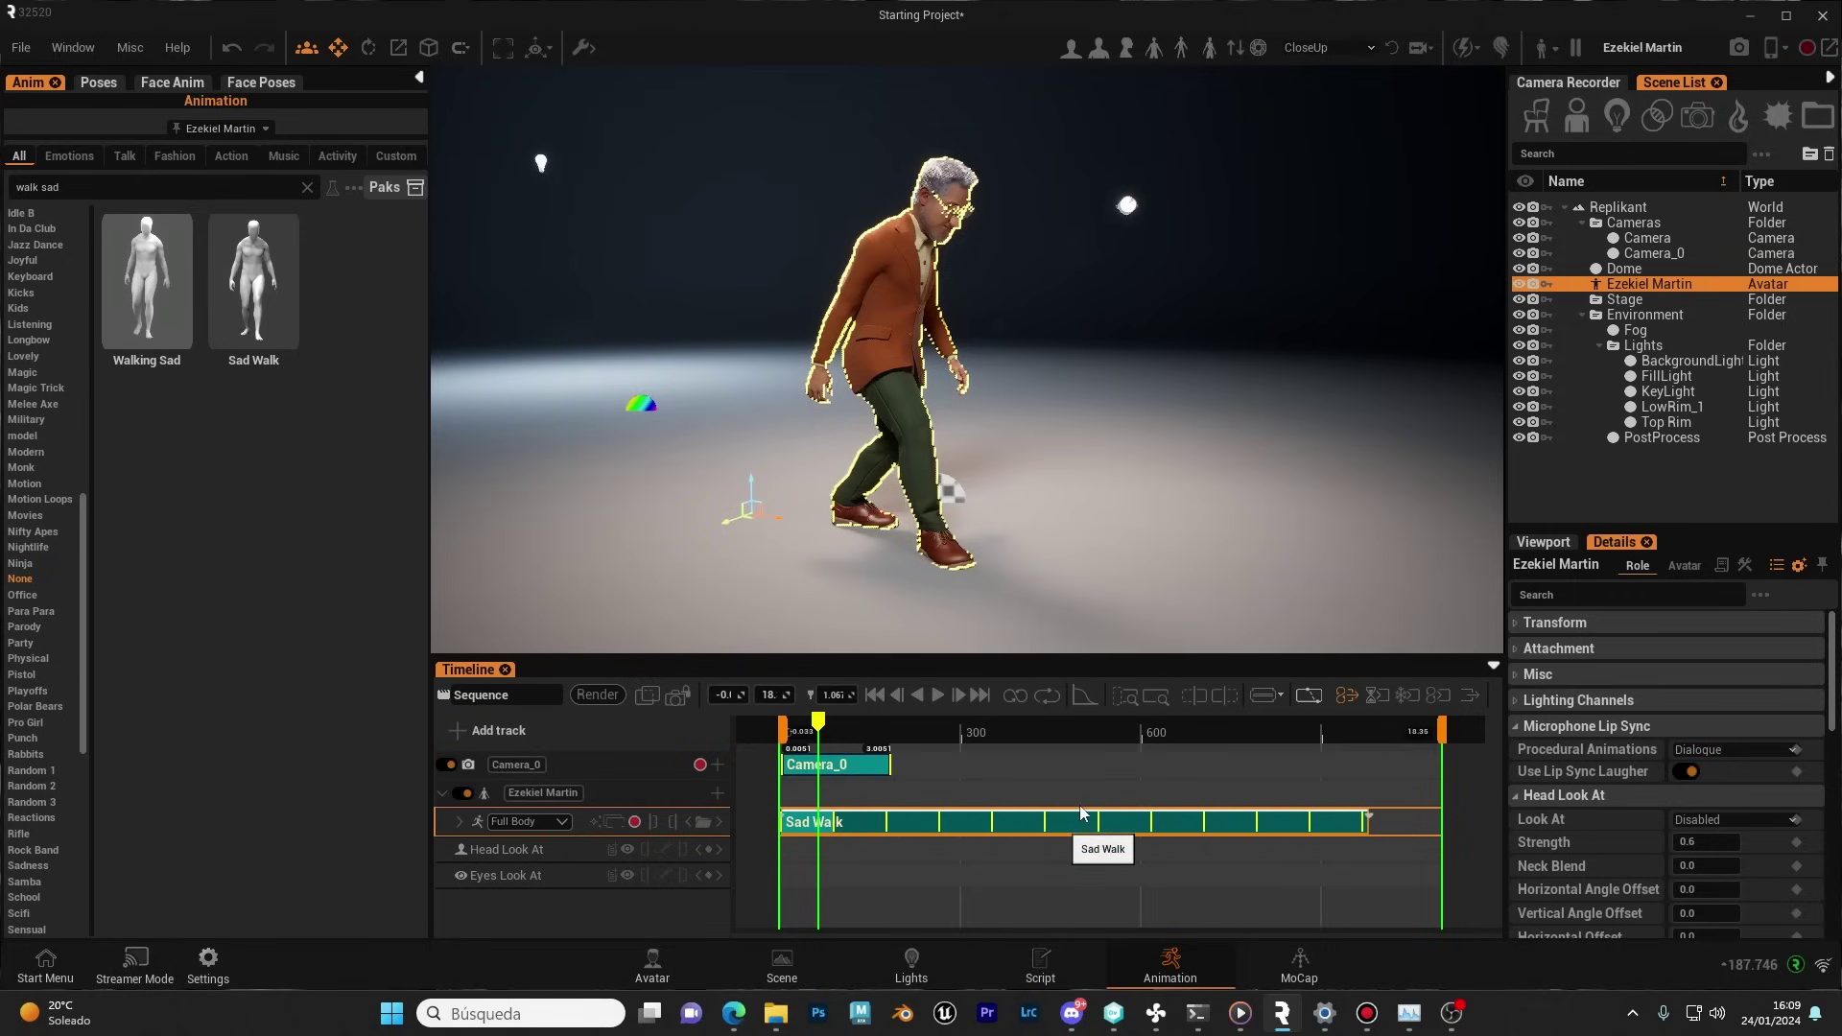
pyautogui.moveTo(819, 726); pyautogui.dragTo(972, 735)
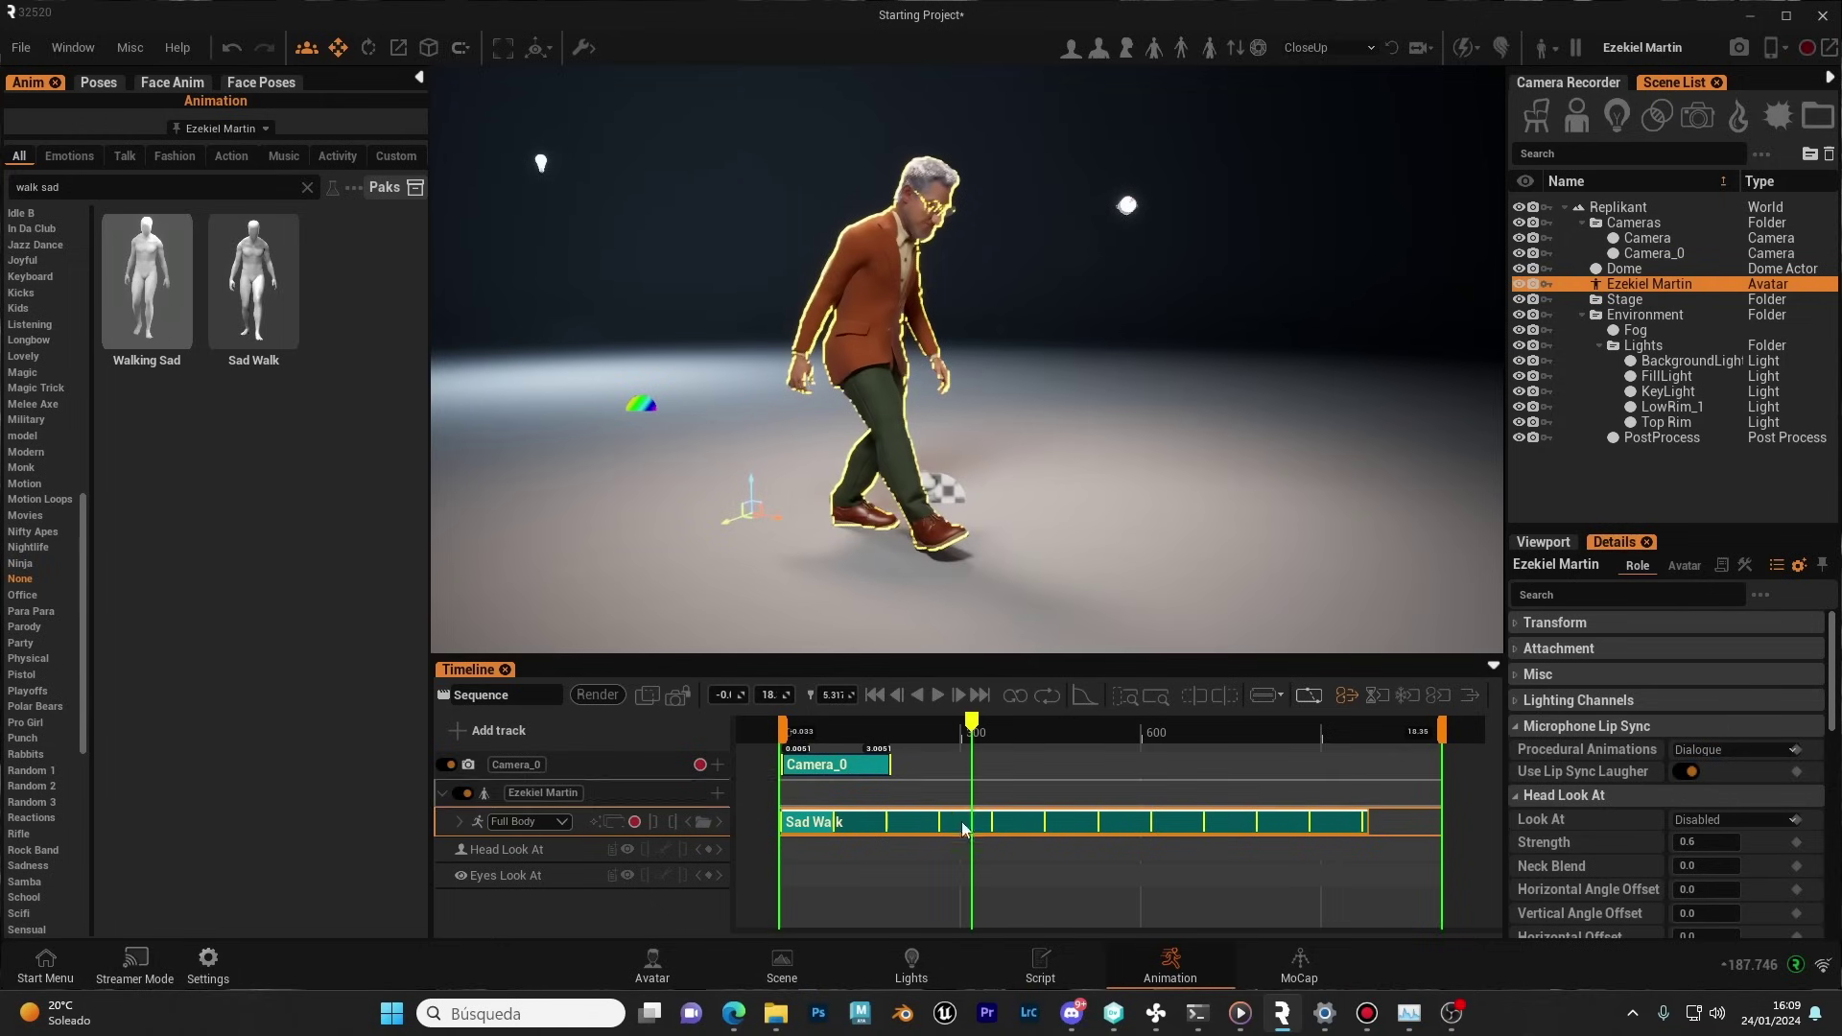
pyautogui.rightClick(955, 830)
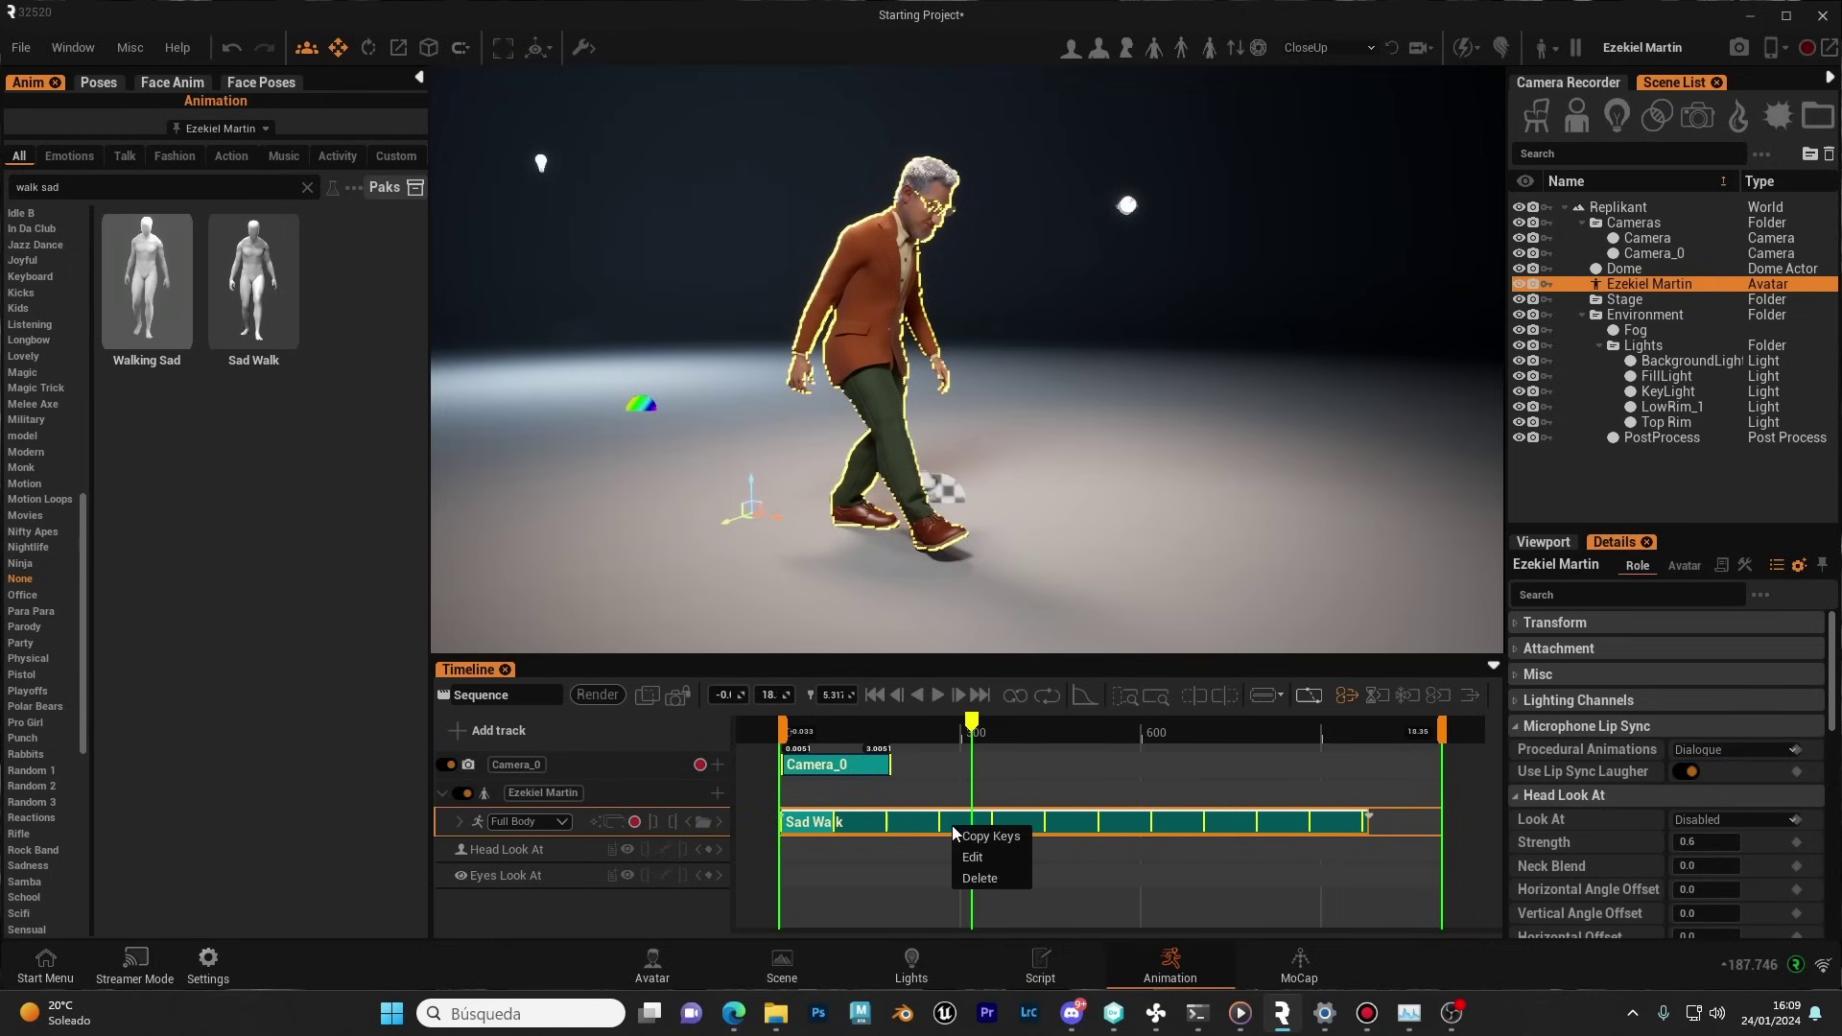
pyautogui.click(991, 863)
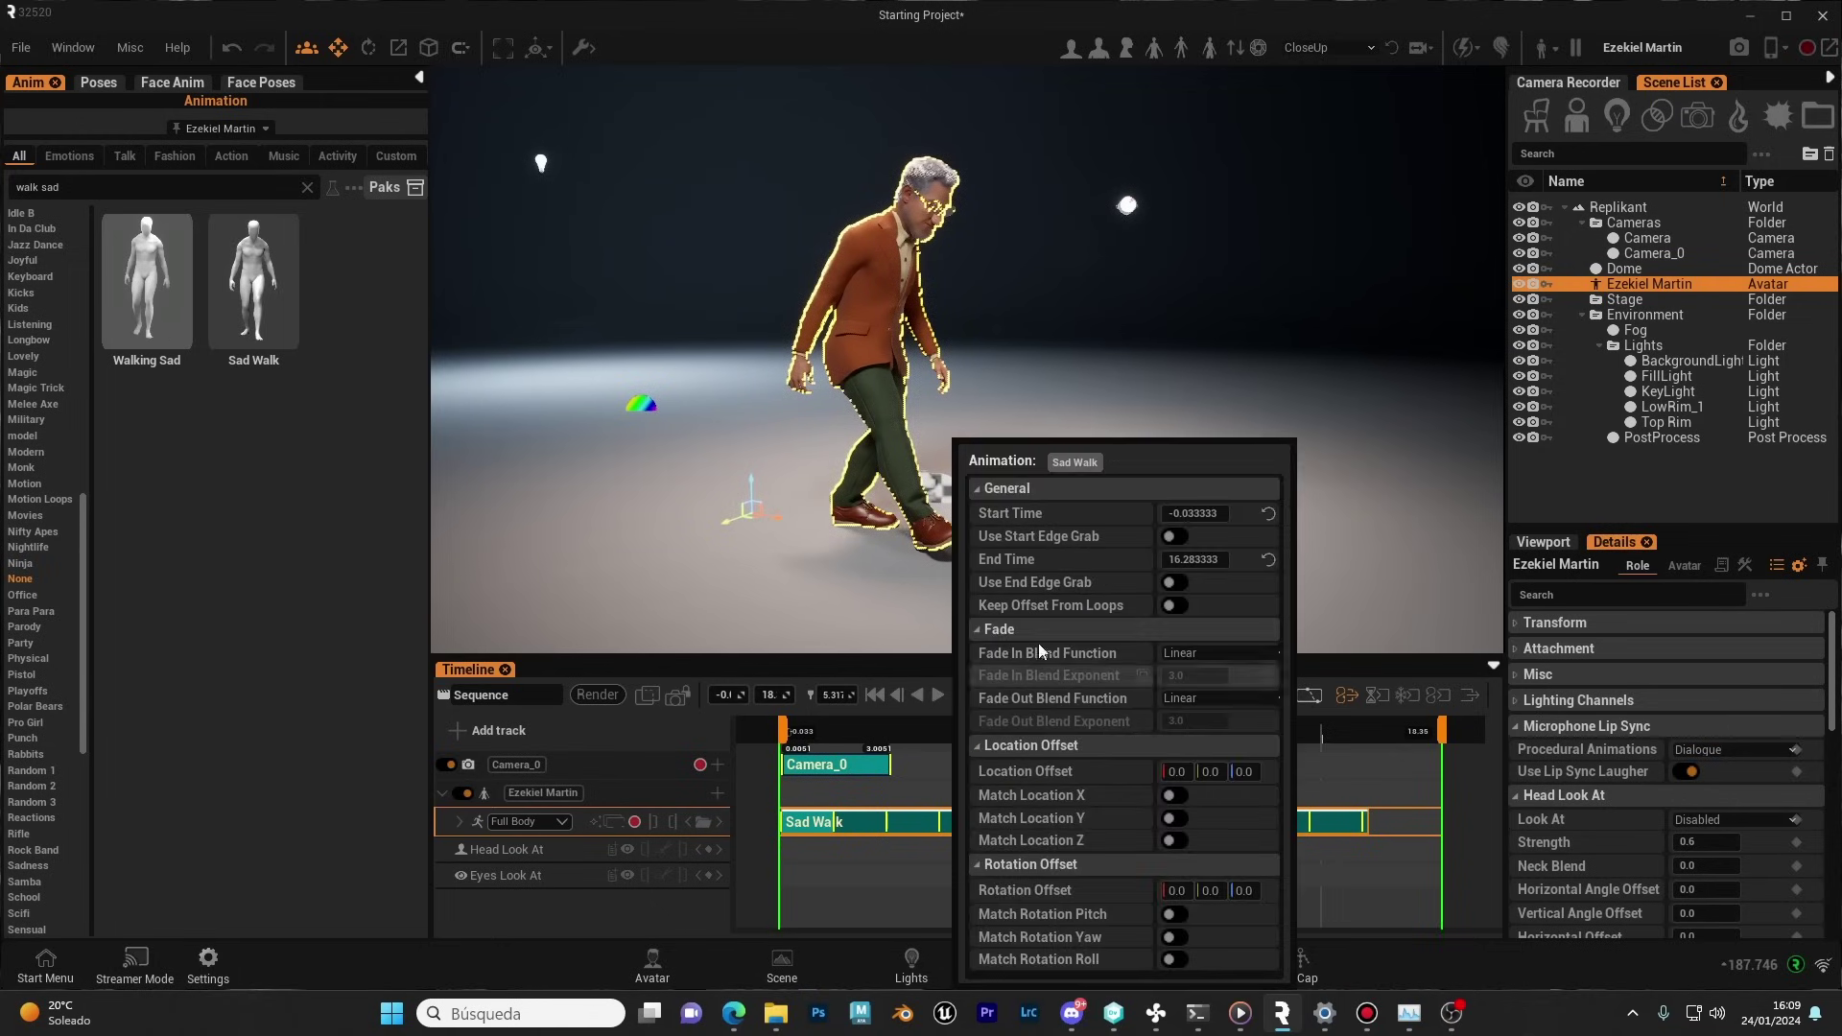
pyautogui.click(1172, 606)
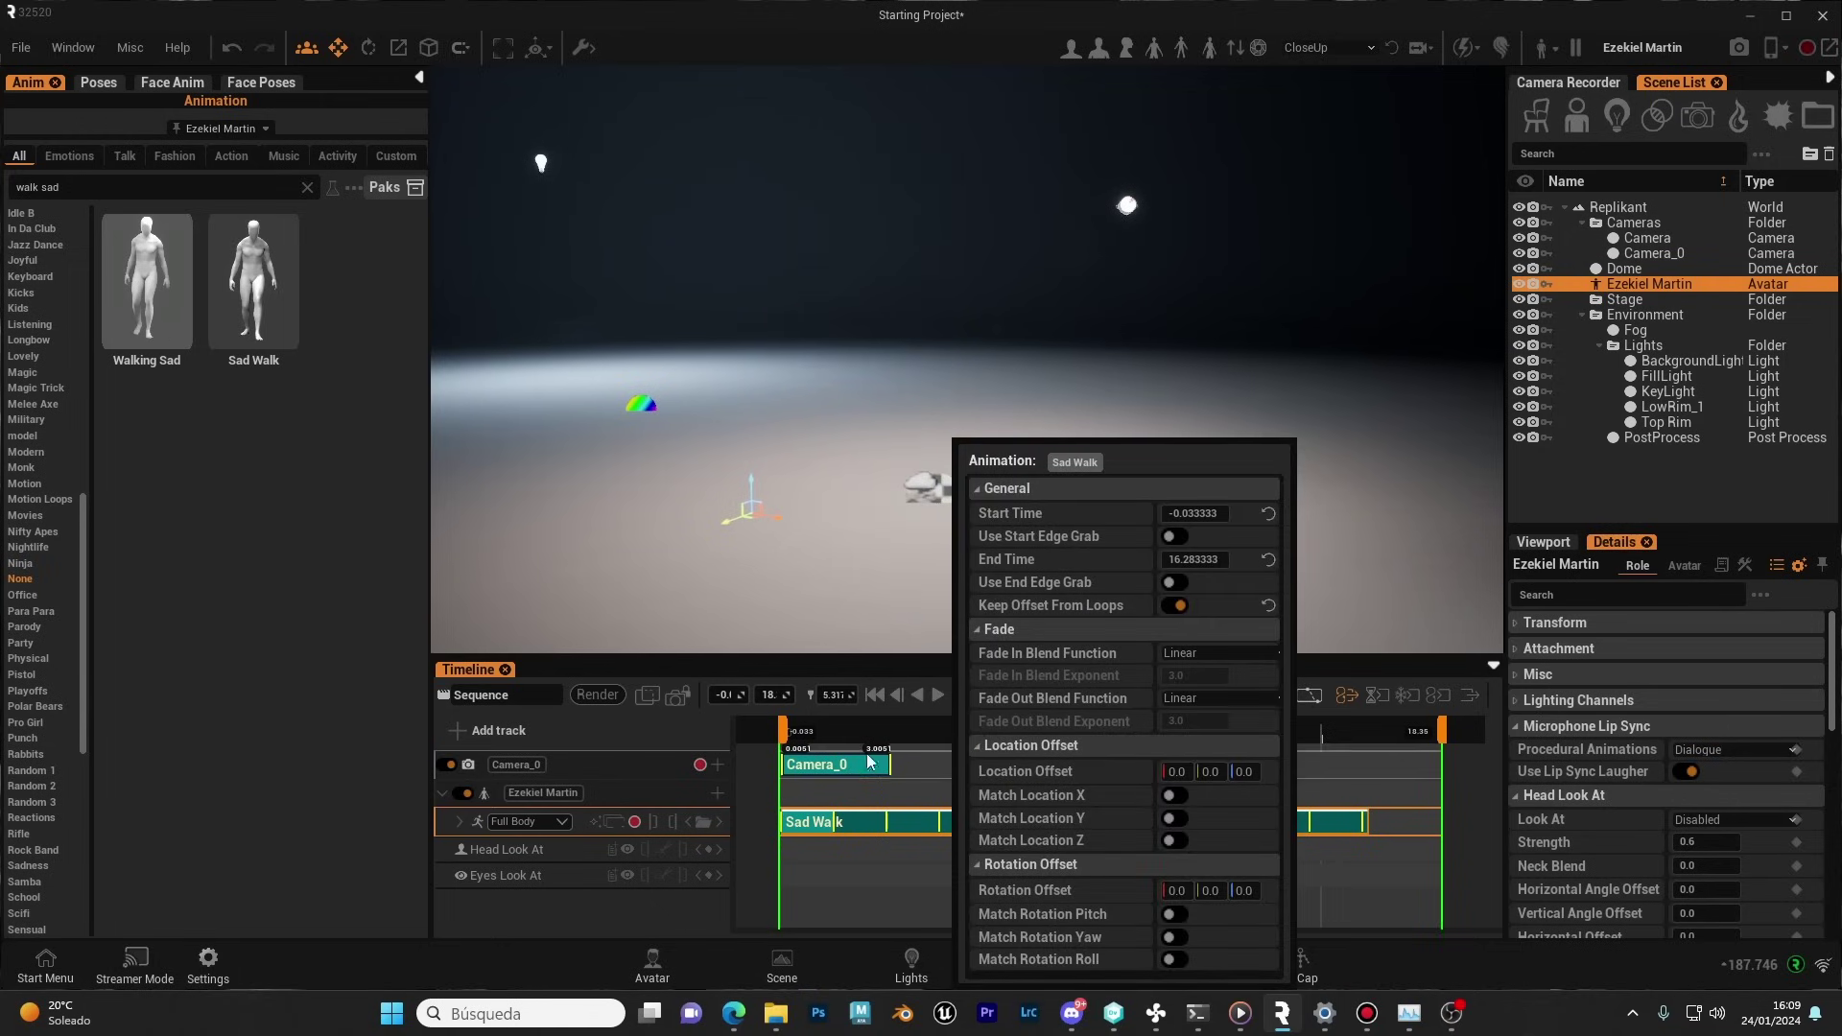
# - Scrub through the looped Sad Walk clip to check how the avatar travels from one repeat to the next
pyautogui.moveTo(894, 735)
pyautogui.mouseDown()
pyautogui.moveTo(839, 734)
pyautogui.moveTo(872, 731)
pyautogui.mouseUp()
pyautogui.scroll(-3, 1016, 509)
pyautogui.keyDown('alt'); pyautogui.moveTo(959, 510); pyautogui.dragTo(1016, 509); pyautogui.keyUp('alt')
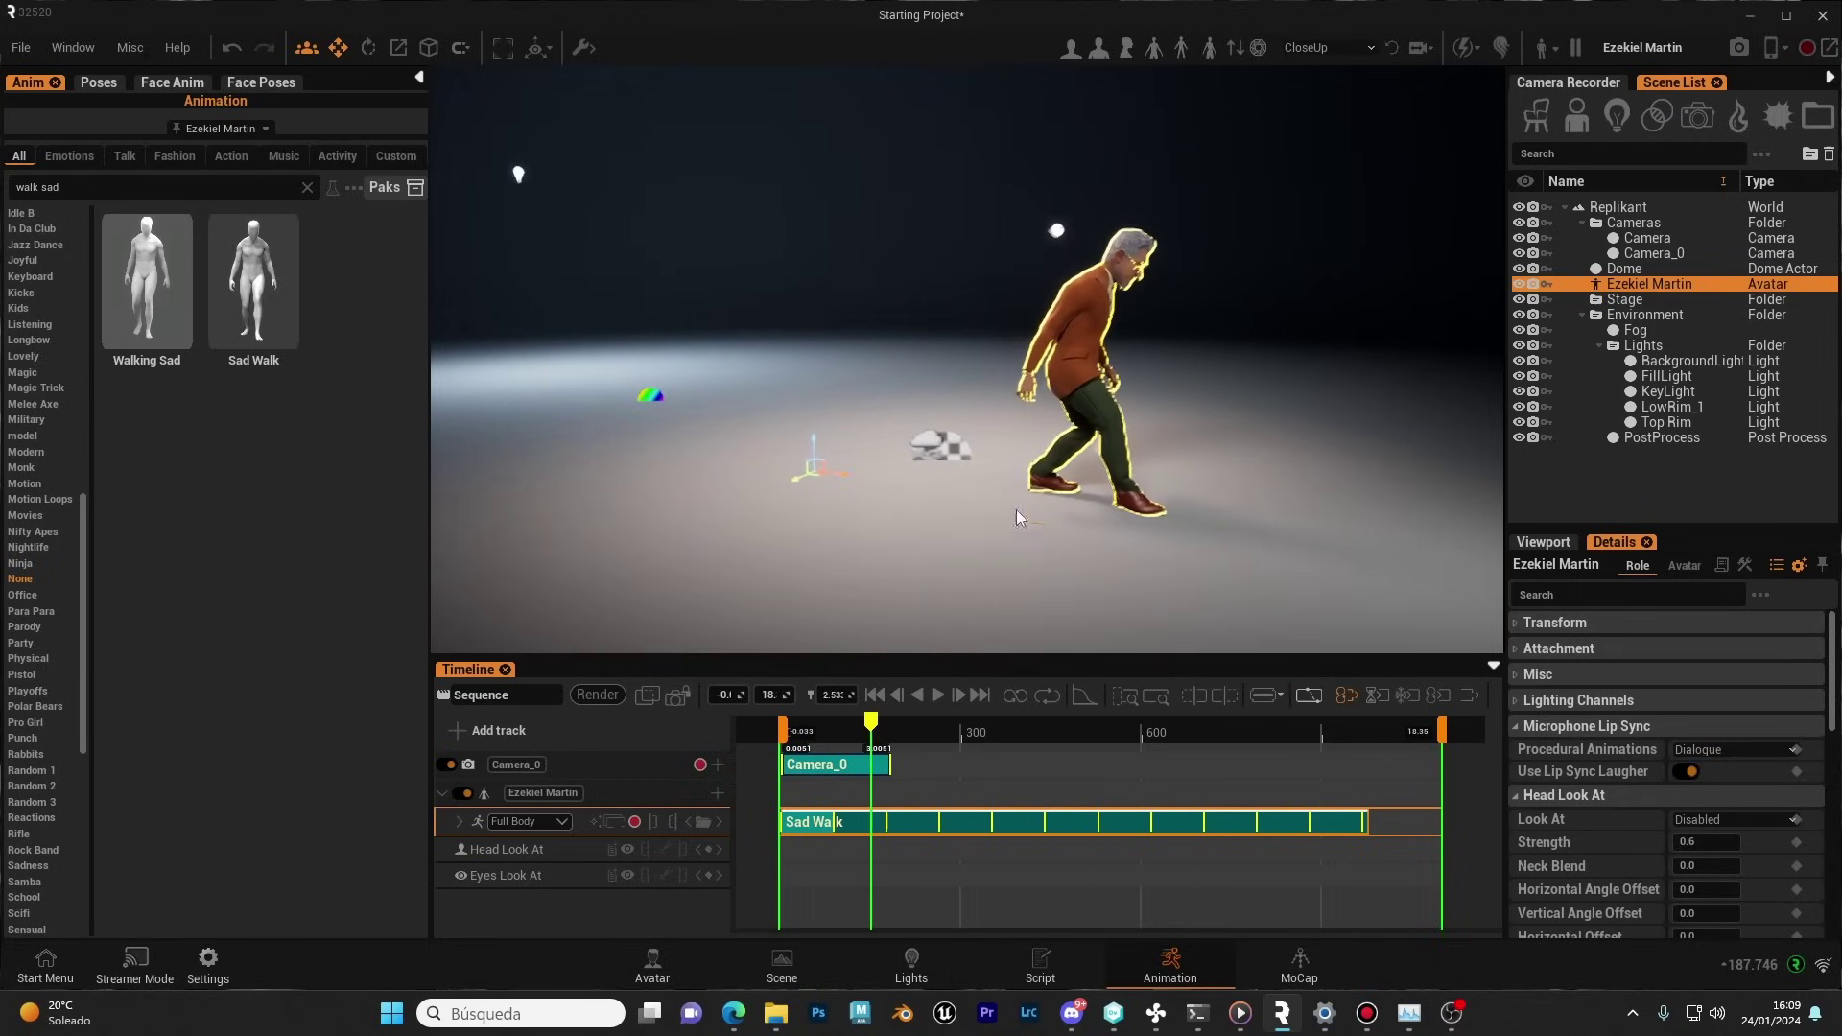
pyautogui.moveTo(876, 725); pyautogui.dragTo(994, 721)
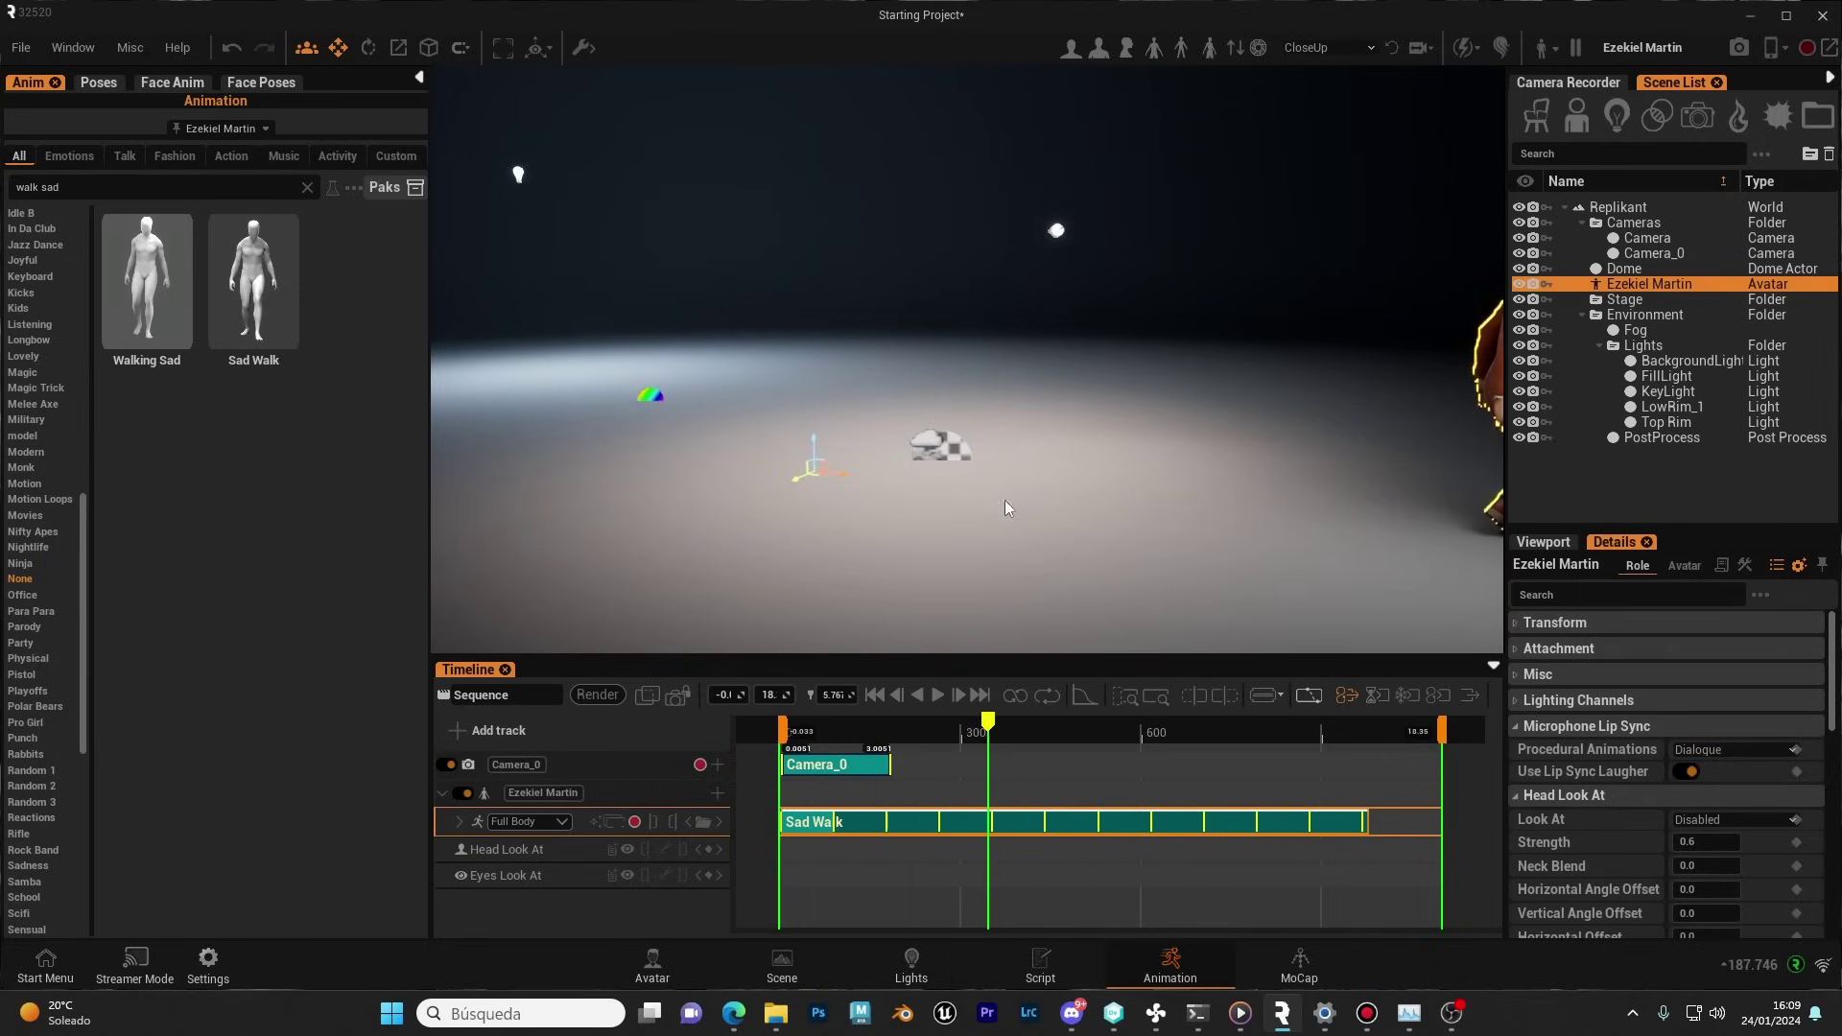
pyautogui.moveTo(1005, 499)
pyautogui.keyDown('alt'); pyautogui.mouseDown()
pyautogui.moveTo(1142, 499)
pyautogui.moveTo(1031, 499)
pyautogui.mouseUp(); pyautogui.keyUp('alt')
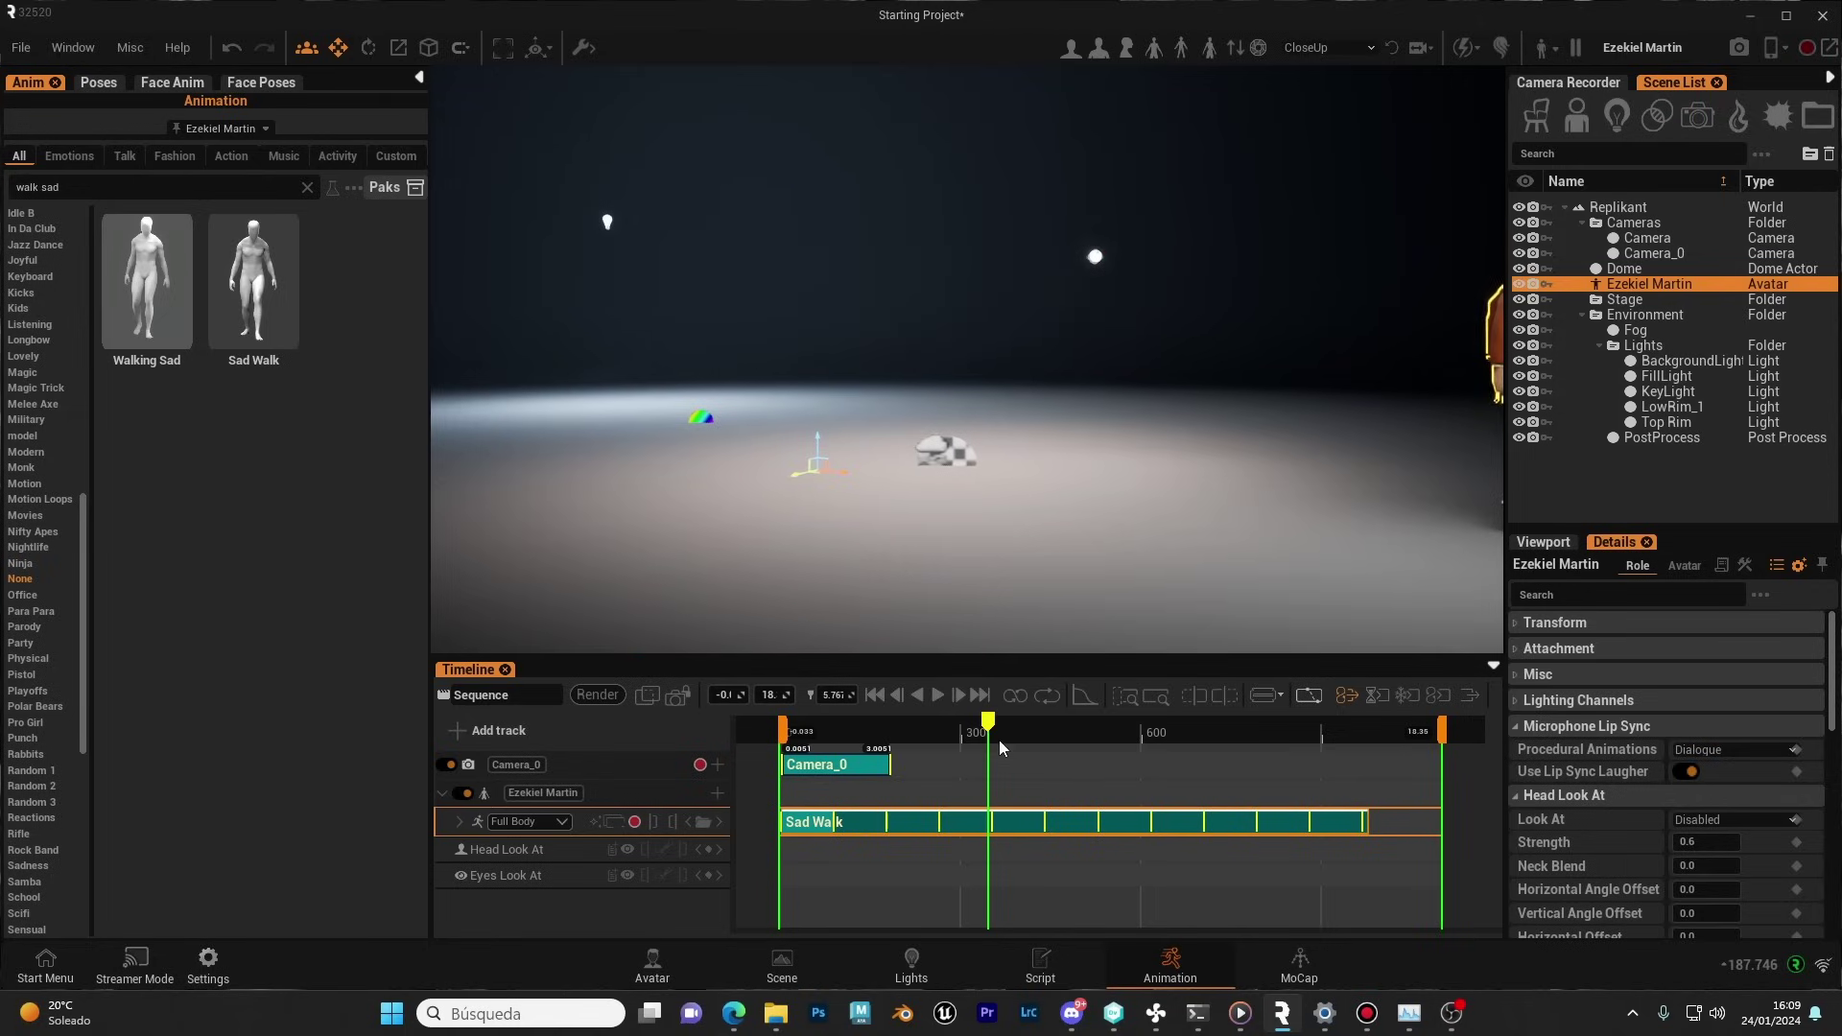
pyautogui.moveTo(973, 727); pyautogui.dragTo(807, 734)
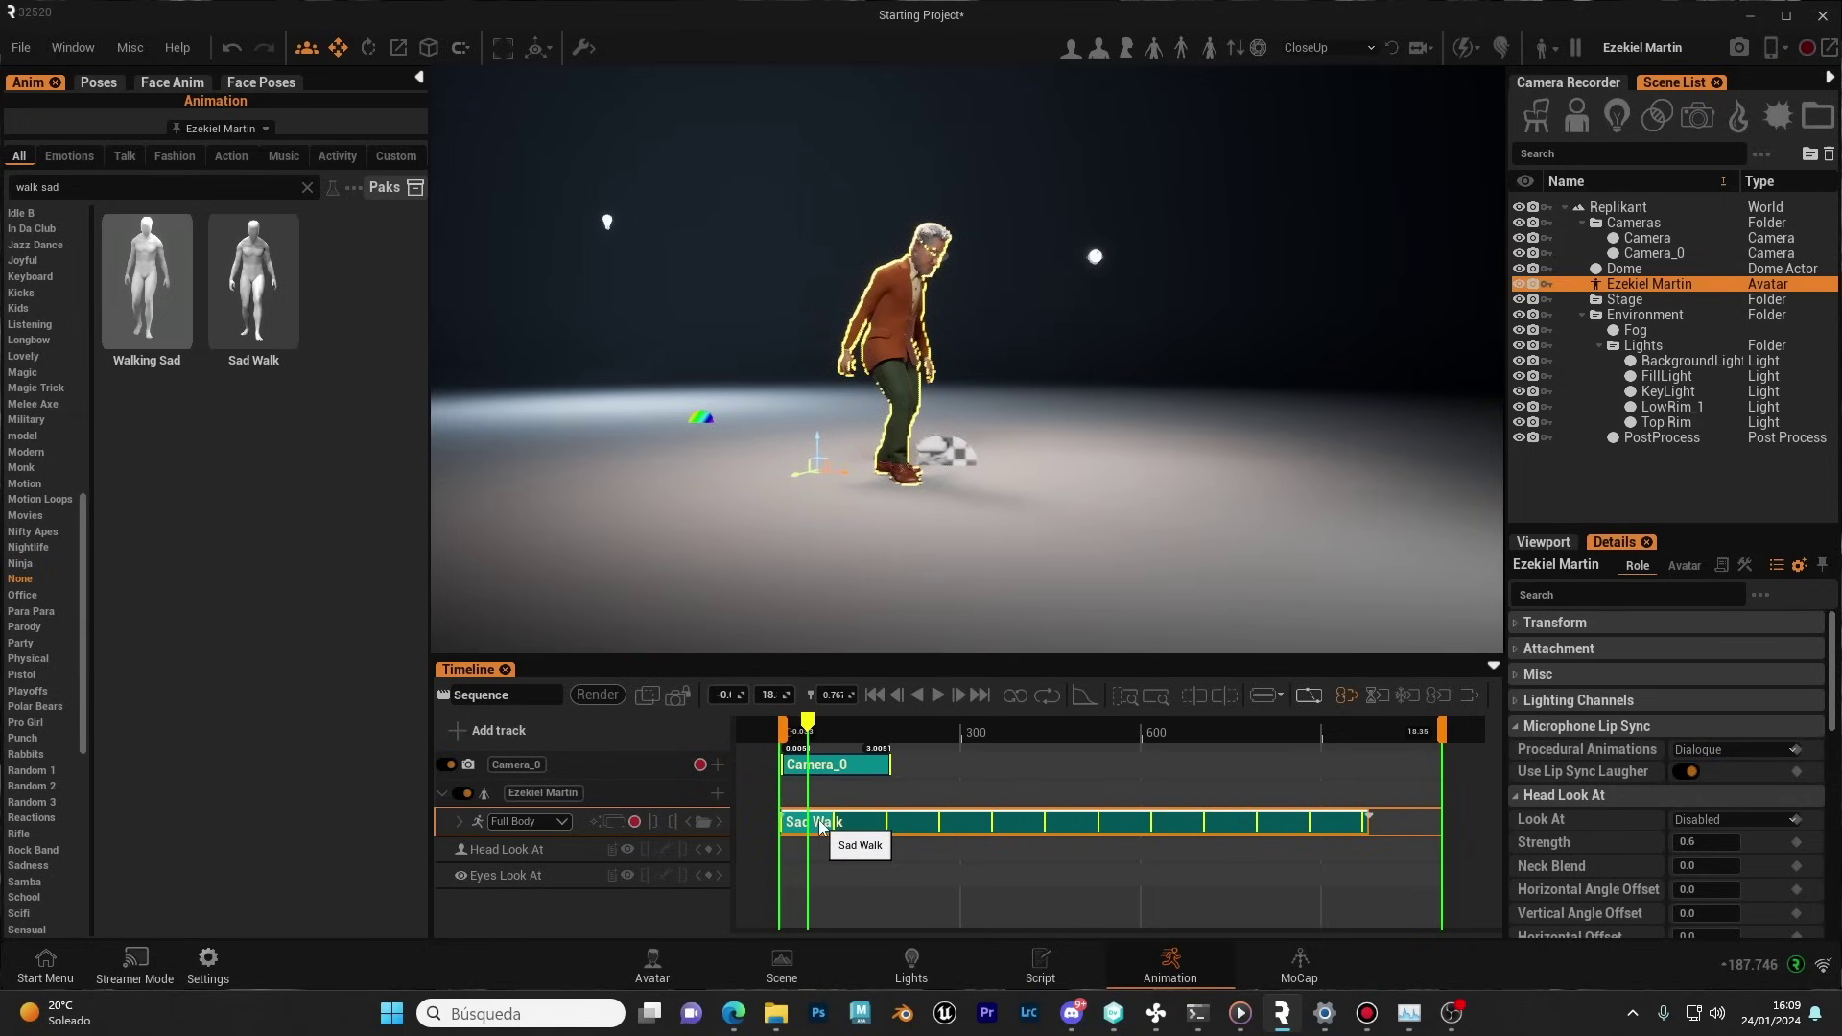
# - Delete the Sad Walk clip and place an Idle 11 clip from the Action category at the start of the Full Body track
pyautogui.press('Delete')
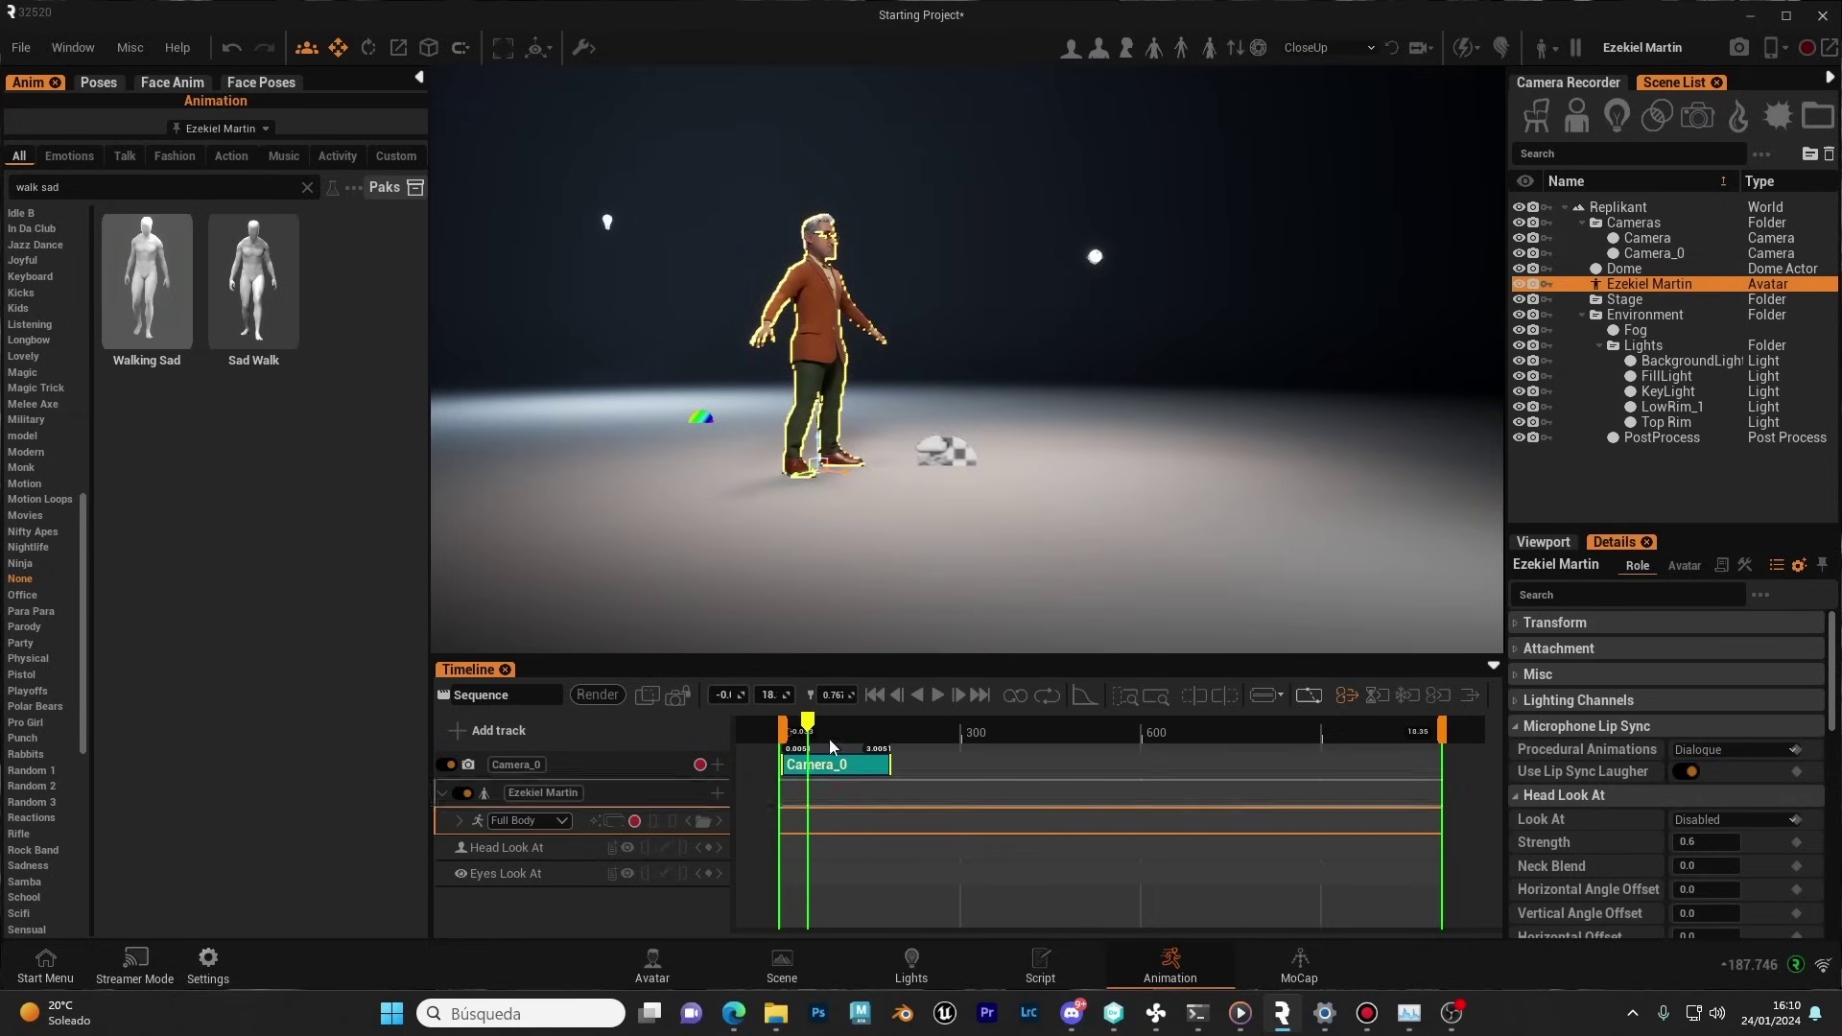
pyautogui.click(307, 187)
pyautogui.click(232, 156)
pyautogui.click(257, 298)
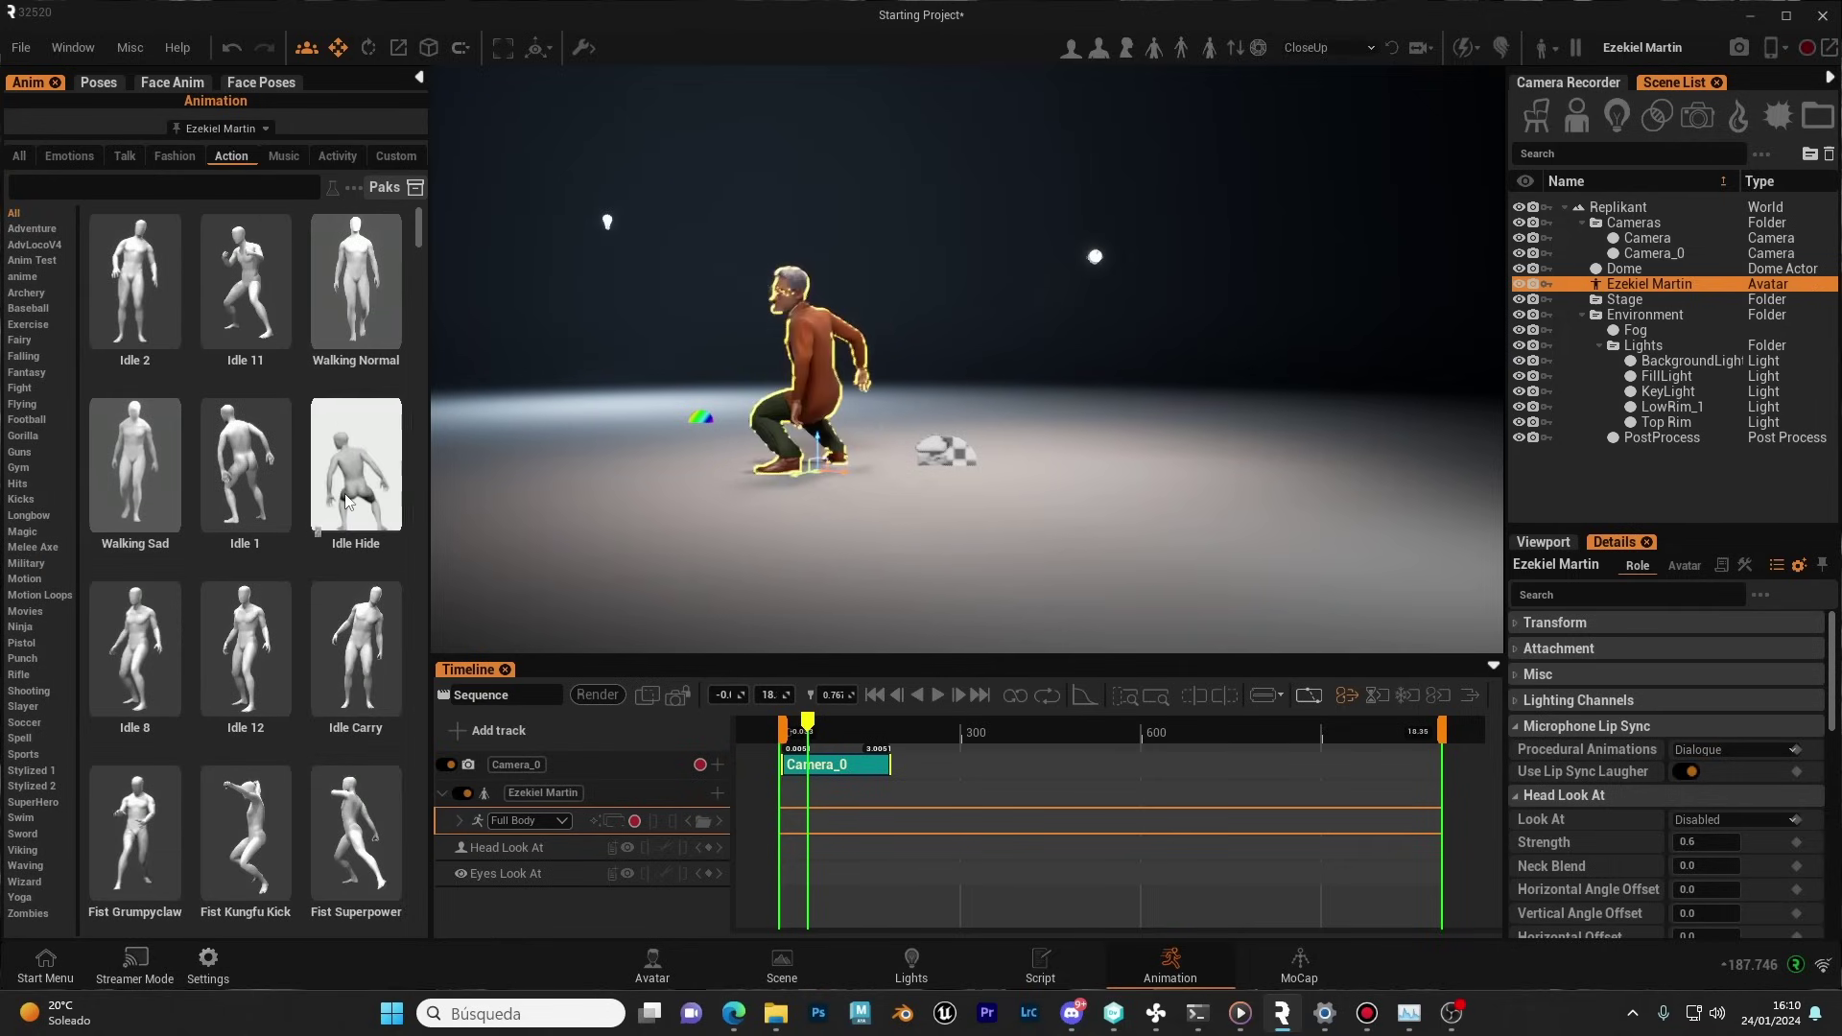
pyautogui.moveTo(292, 317); pyautogui.dragTo(785, 822)
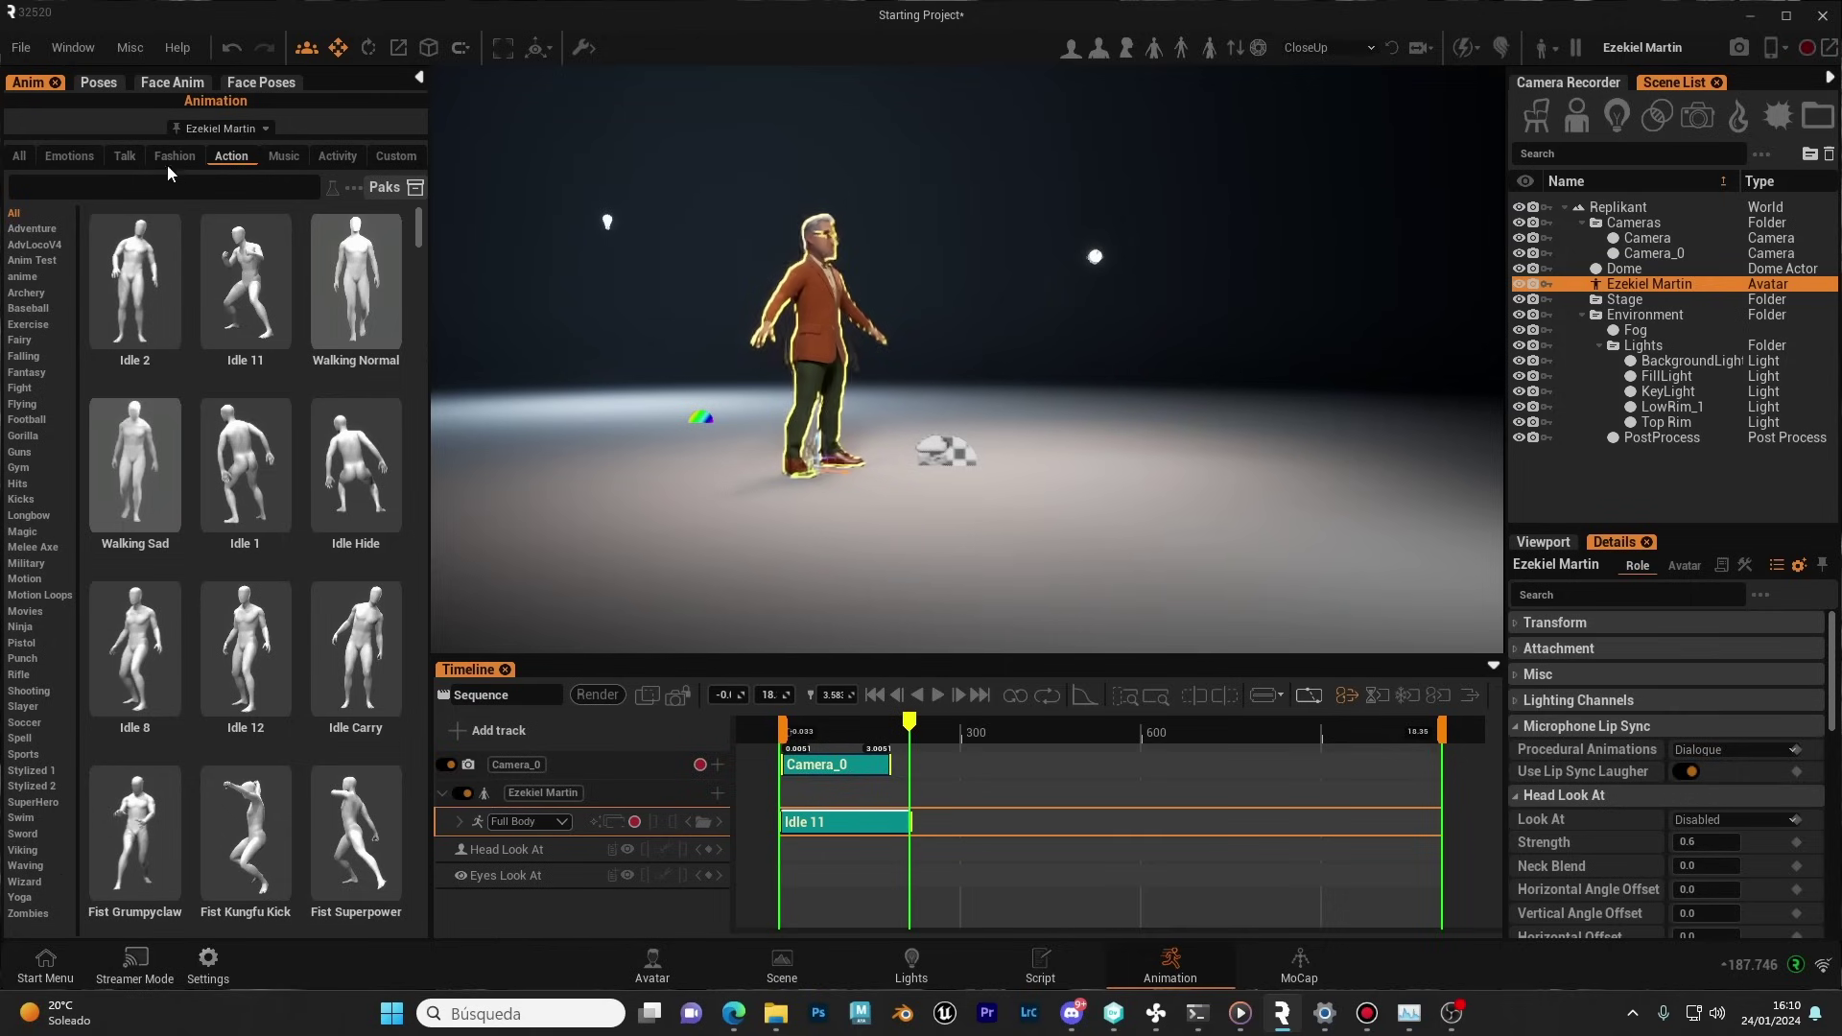
# - Search the Action animations for "jump" and place a Jump clip directly after Idle 11 on the Full Body track
pyautogui.click(137, 186)
pyautogui.write('jump')
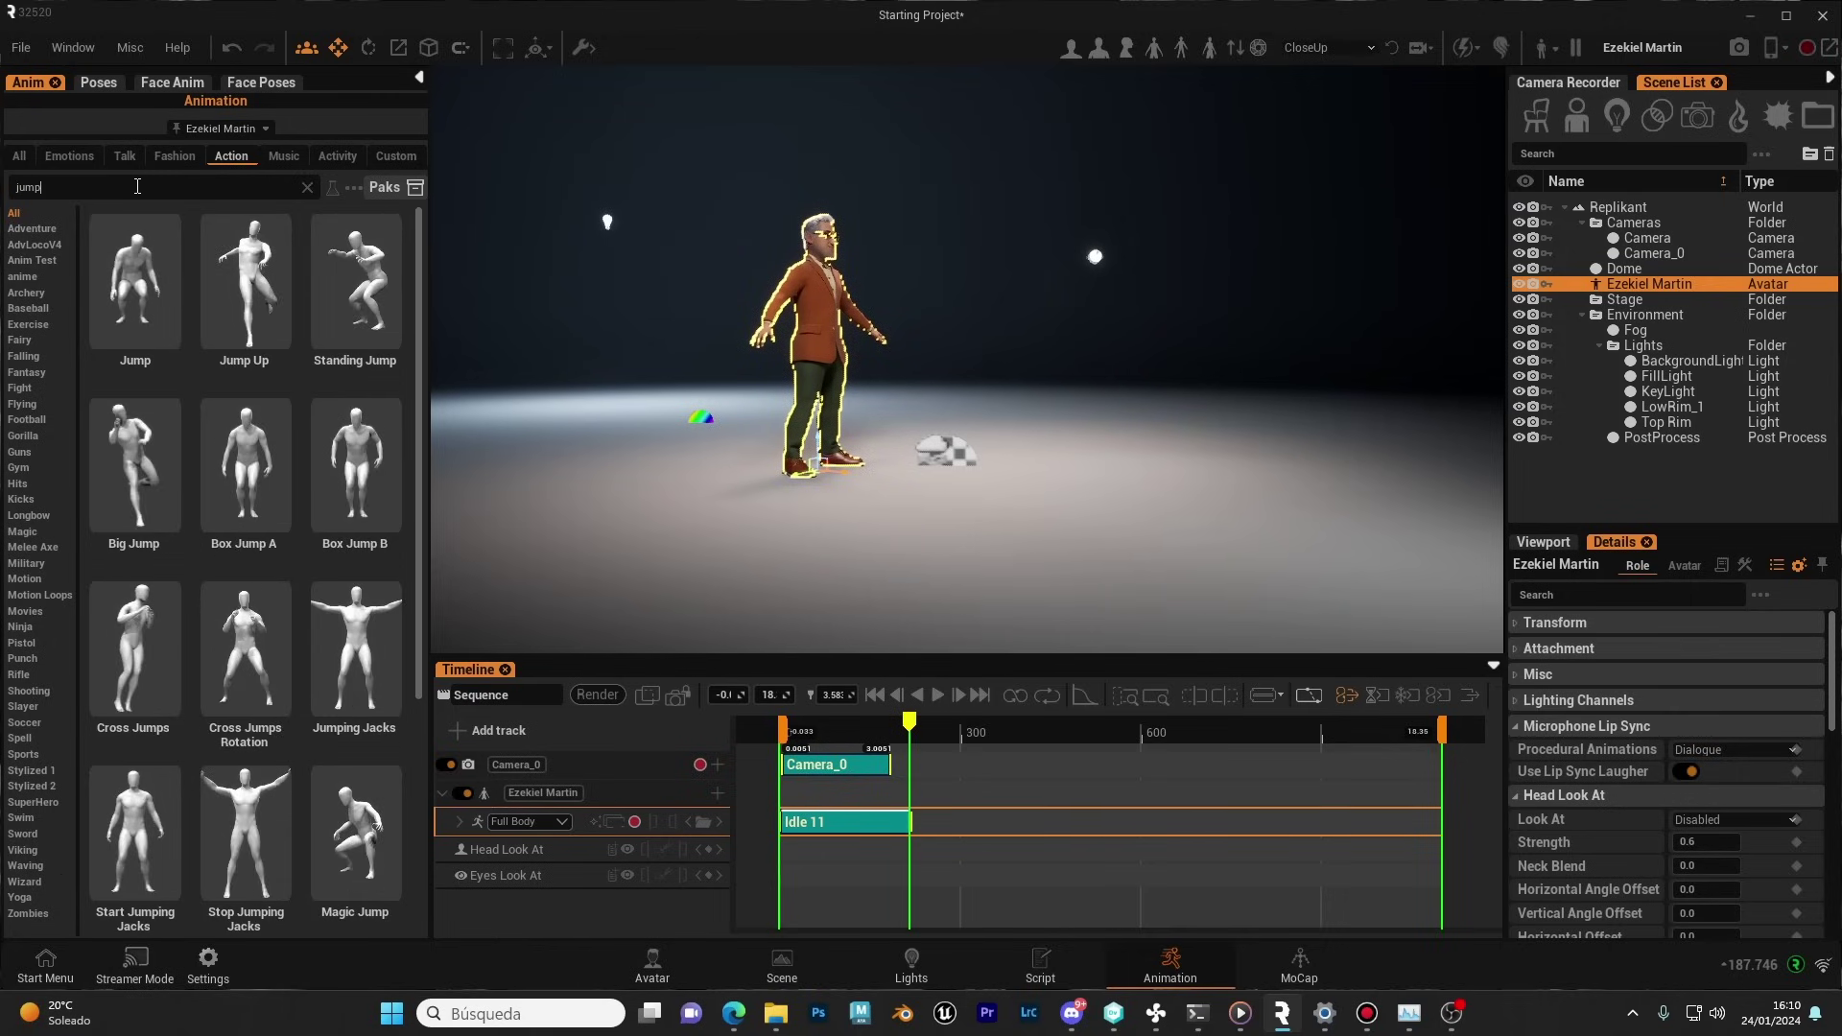
pyautogui.moveTo(134, 283); pyautogui.dragTo(943, 825)
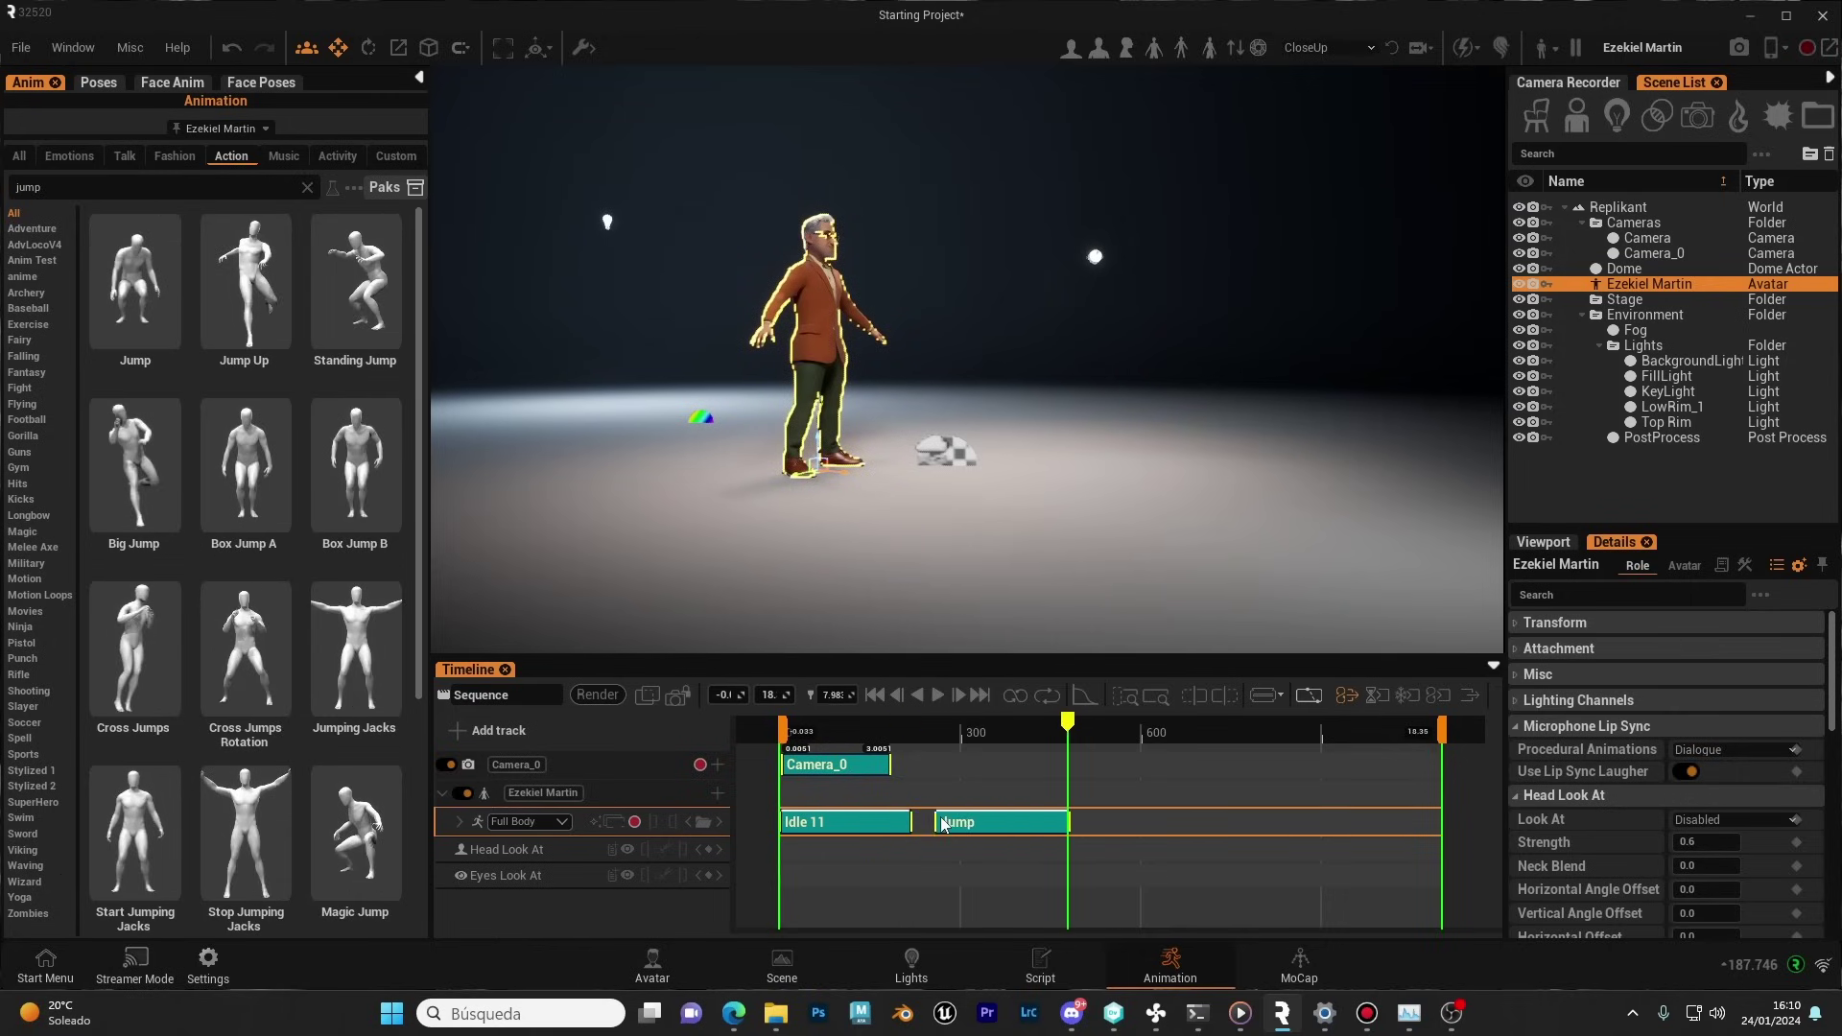
pyautogui.moveTo(923, 737); pyautogui.dragTo(916, 736)
pyautogui.click(916, 733)
# - Overlap the Jump clip with the end of the Idle 11 clip to blend them, and scrub around the transition
pyautogui.scroll(3, 827, 252)
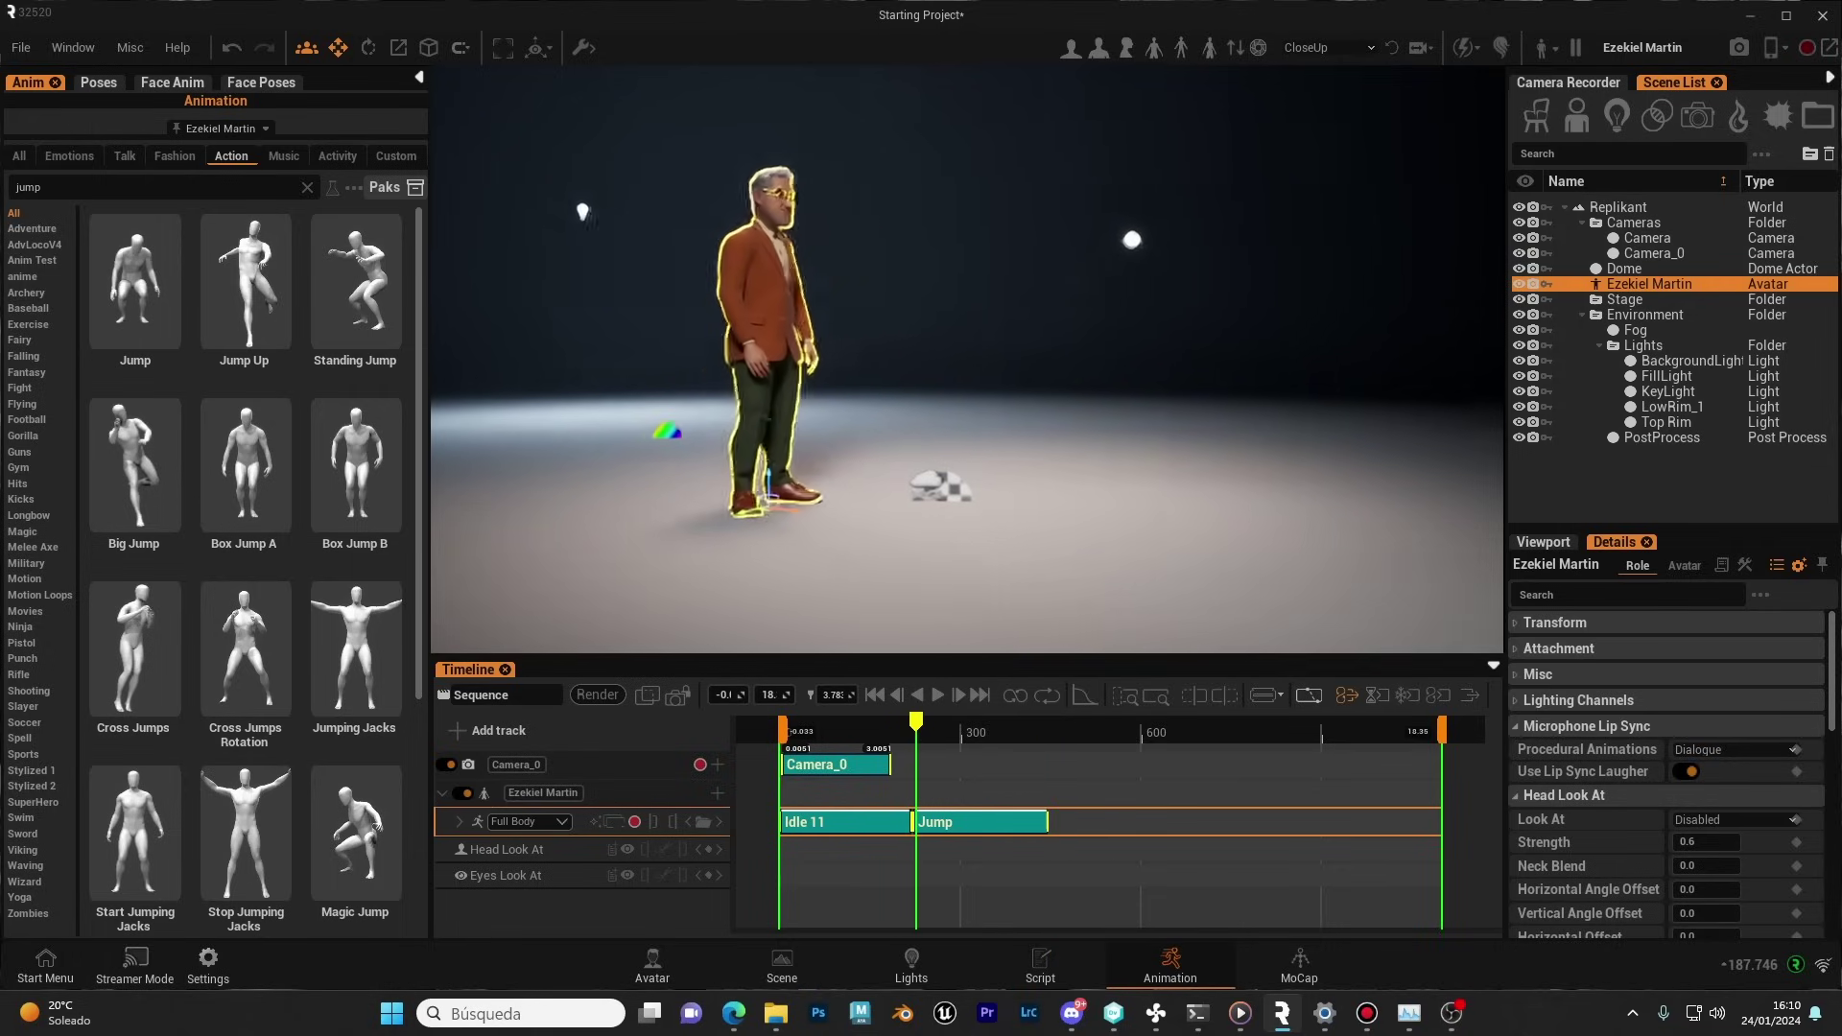
pyautogui.keyDown('alt'); pyautogui.moveTo(827, 251); pyautogui.dragTo(729, 288); pyautogui.keyUp('alt')
pyautogui.moveTo(892, 314)
pyautogui.mouseDown(button='right')
pyautogui.moveTo(863, 278)
pyautogui.moveTo(845, 297)
pyautogui.moveTo(853, 268)
pyautogui.moveTo(892, 315)
pyautogui.mouseUp(button='right')
pyautogui.moveTo(916, 737); pyautogui.dragTo(892, 734)
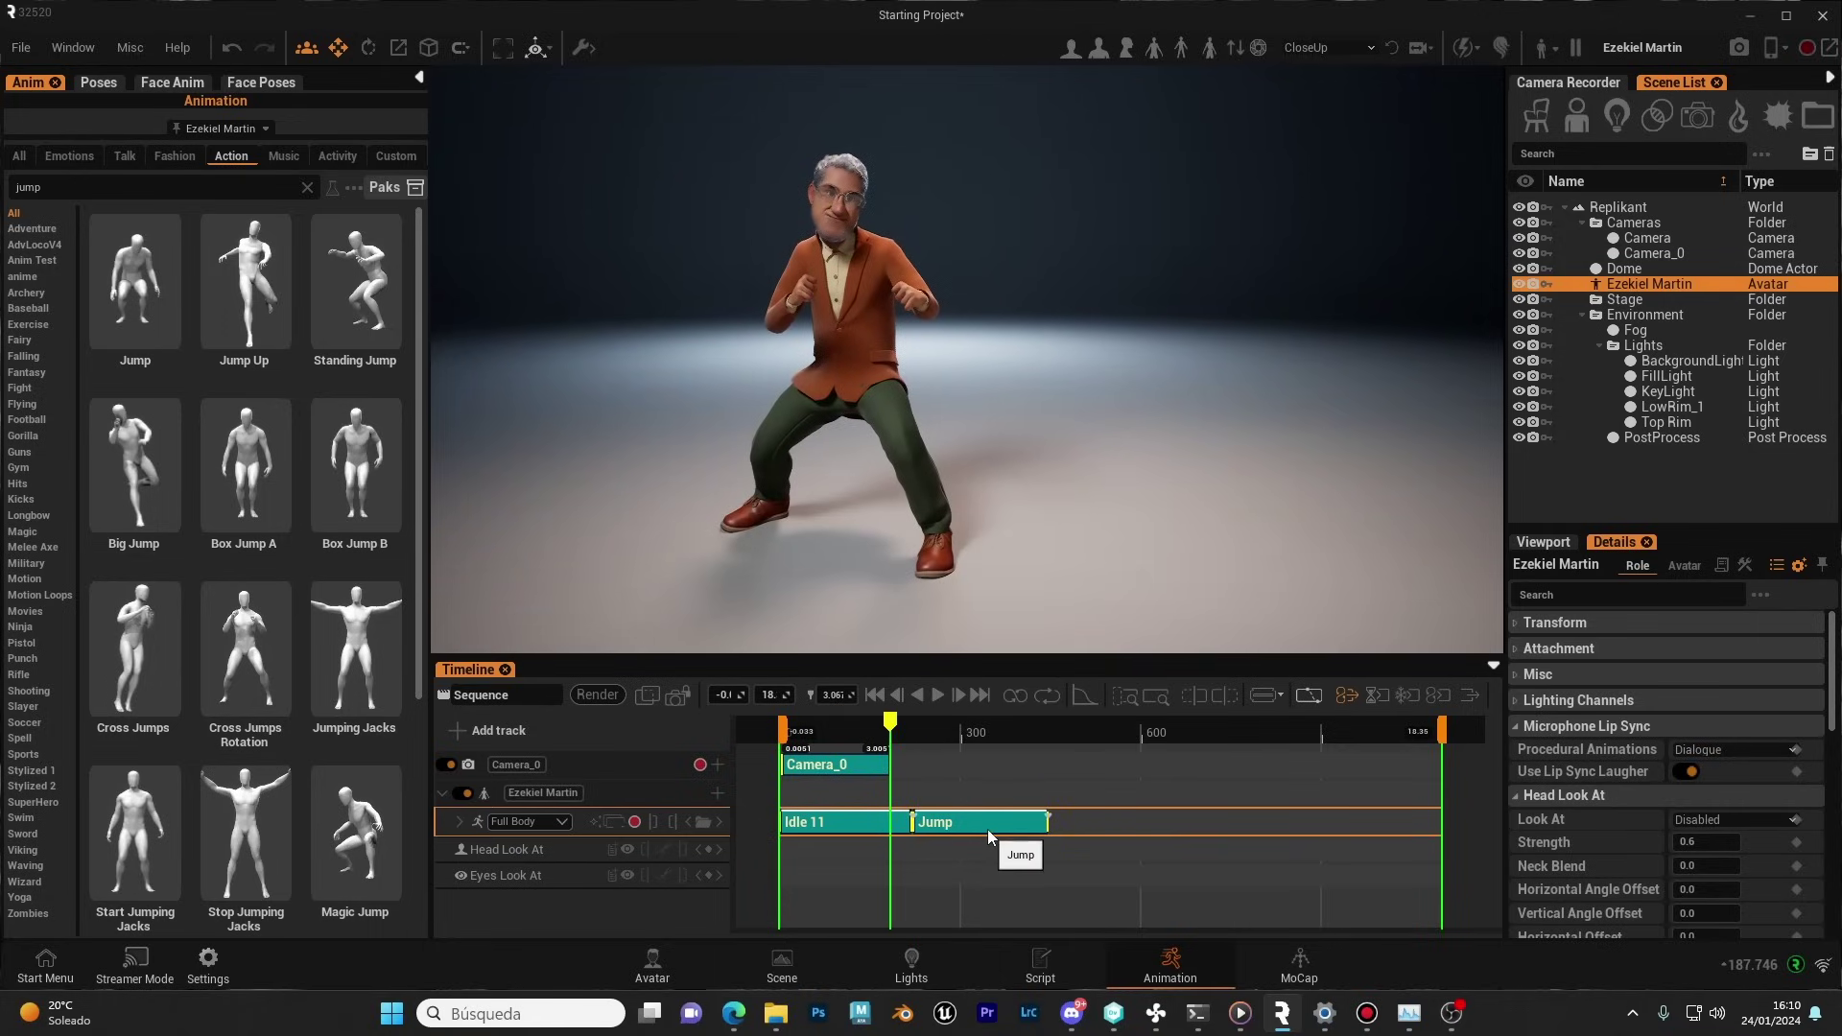
pyautogui.moveTo(984, 826); pyautogui.dragTo(947, 821)
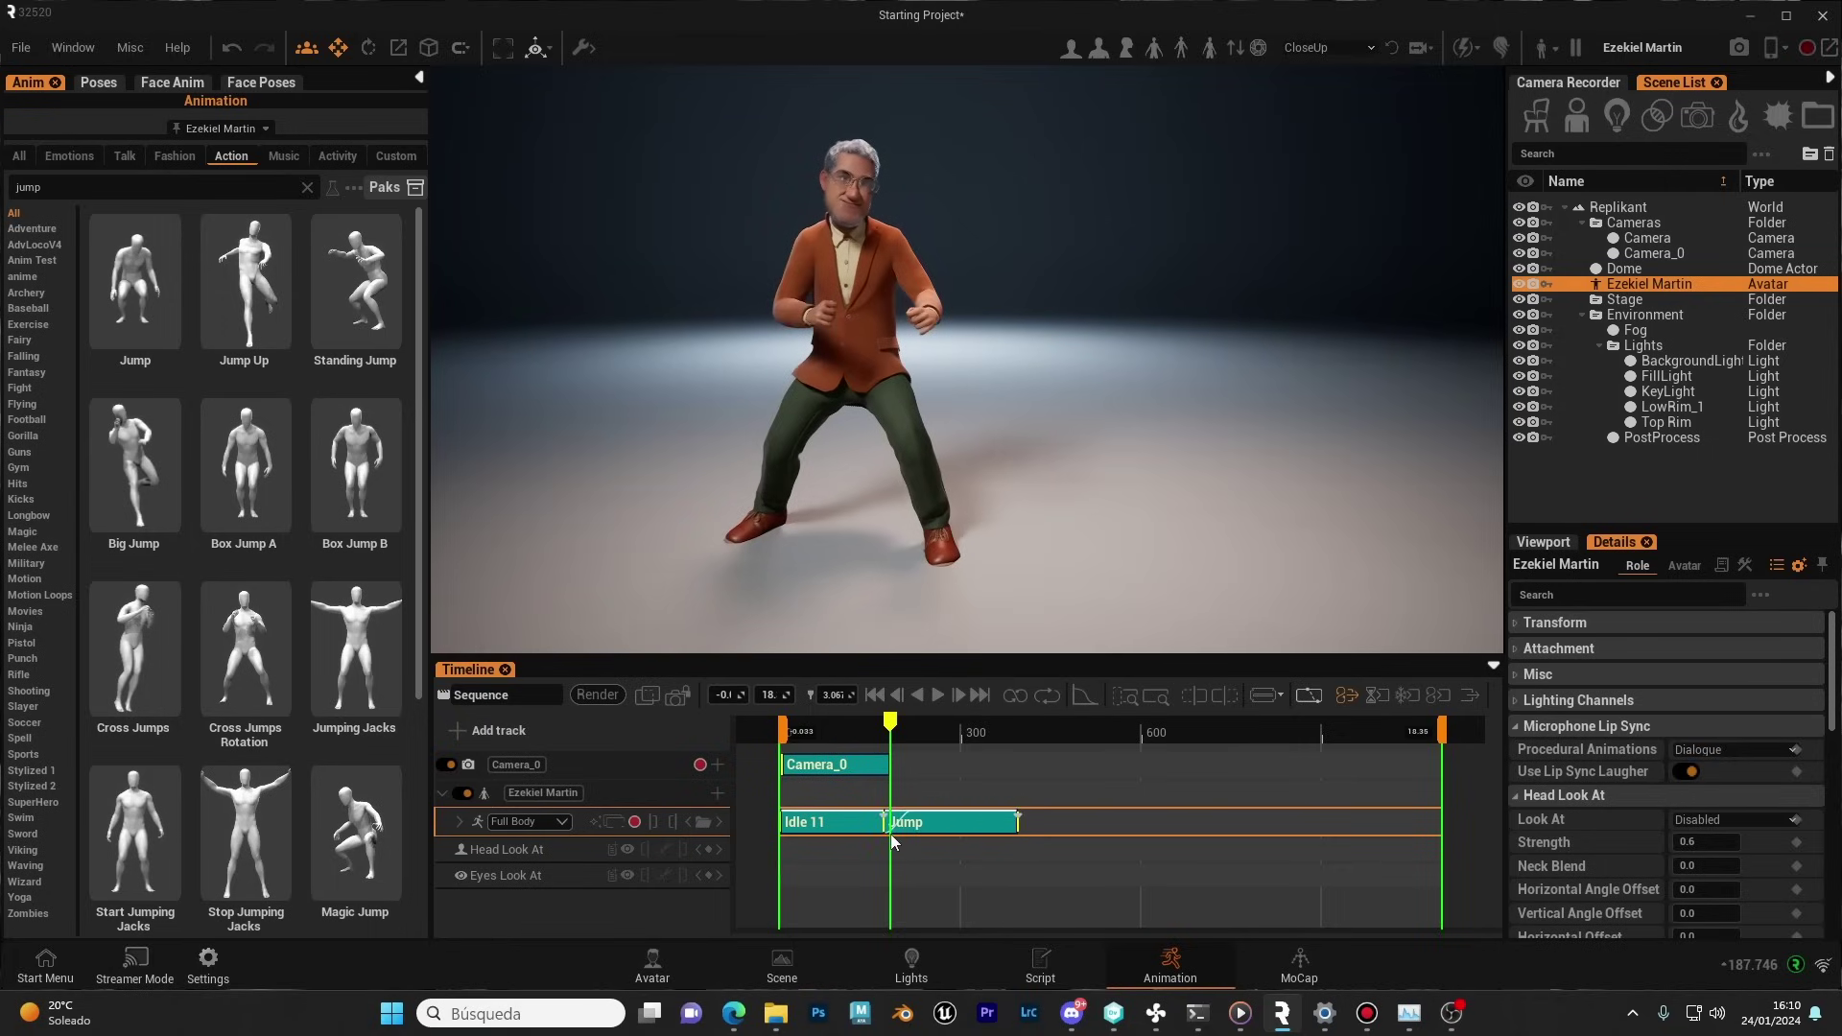
pyautogui.moveTo(884, 728)
pyautogui.mouseDown()
pyautogui.moveTo(965, 739)
pyautogui.moveTo(871, 744)
pyautogui.mouseUp()
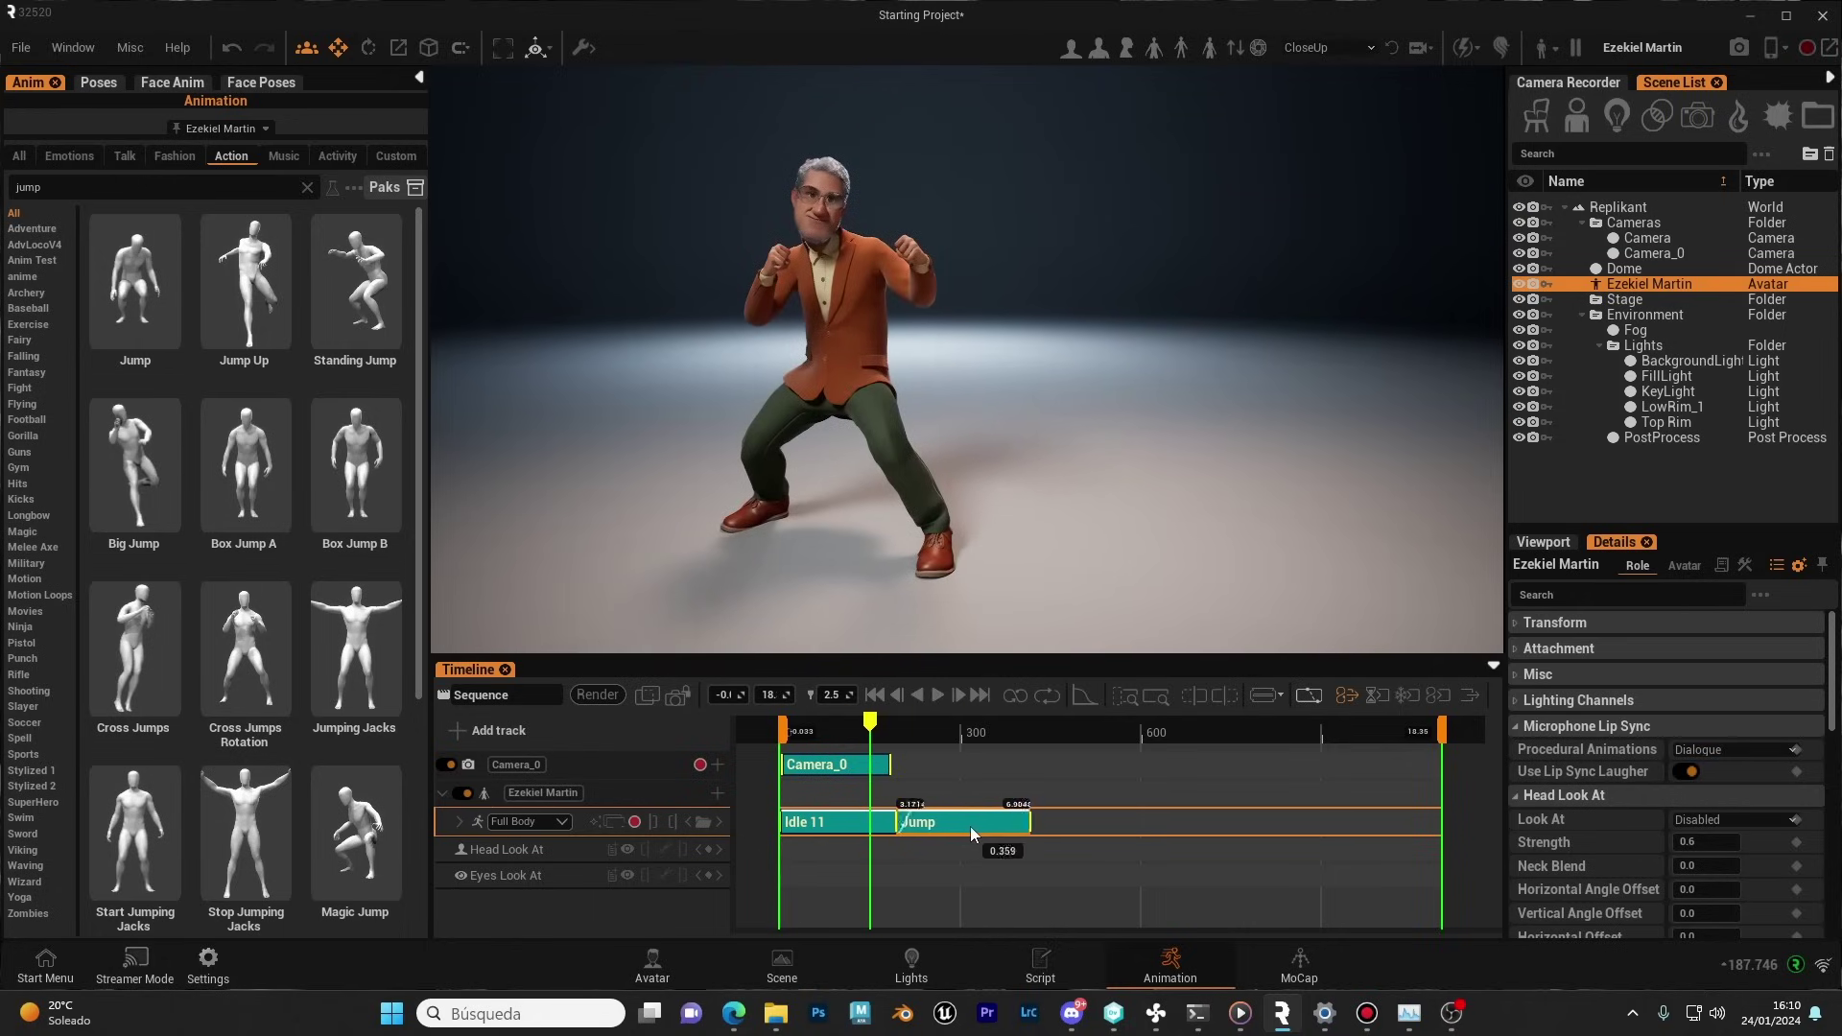
# - Move the Jump clip later on the Full Body track, leaving a small gap after the Idle 11 clip
pyautogui.moveTo(970, 826); pyautogui.dragTo(993, 821)
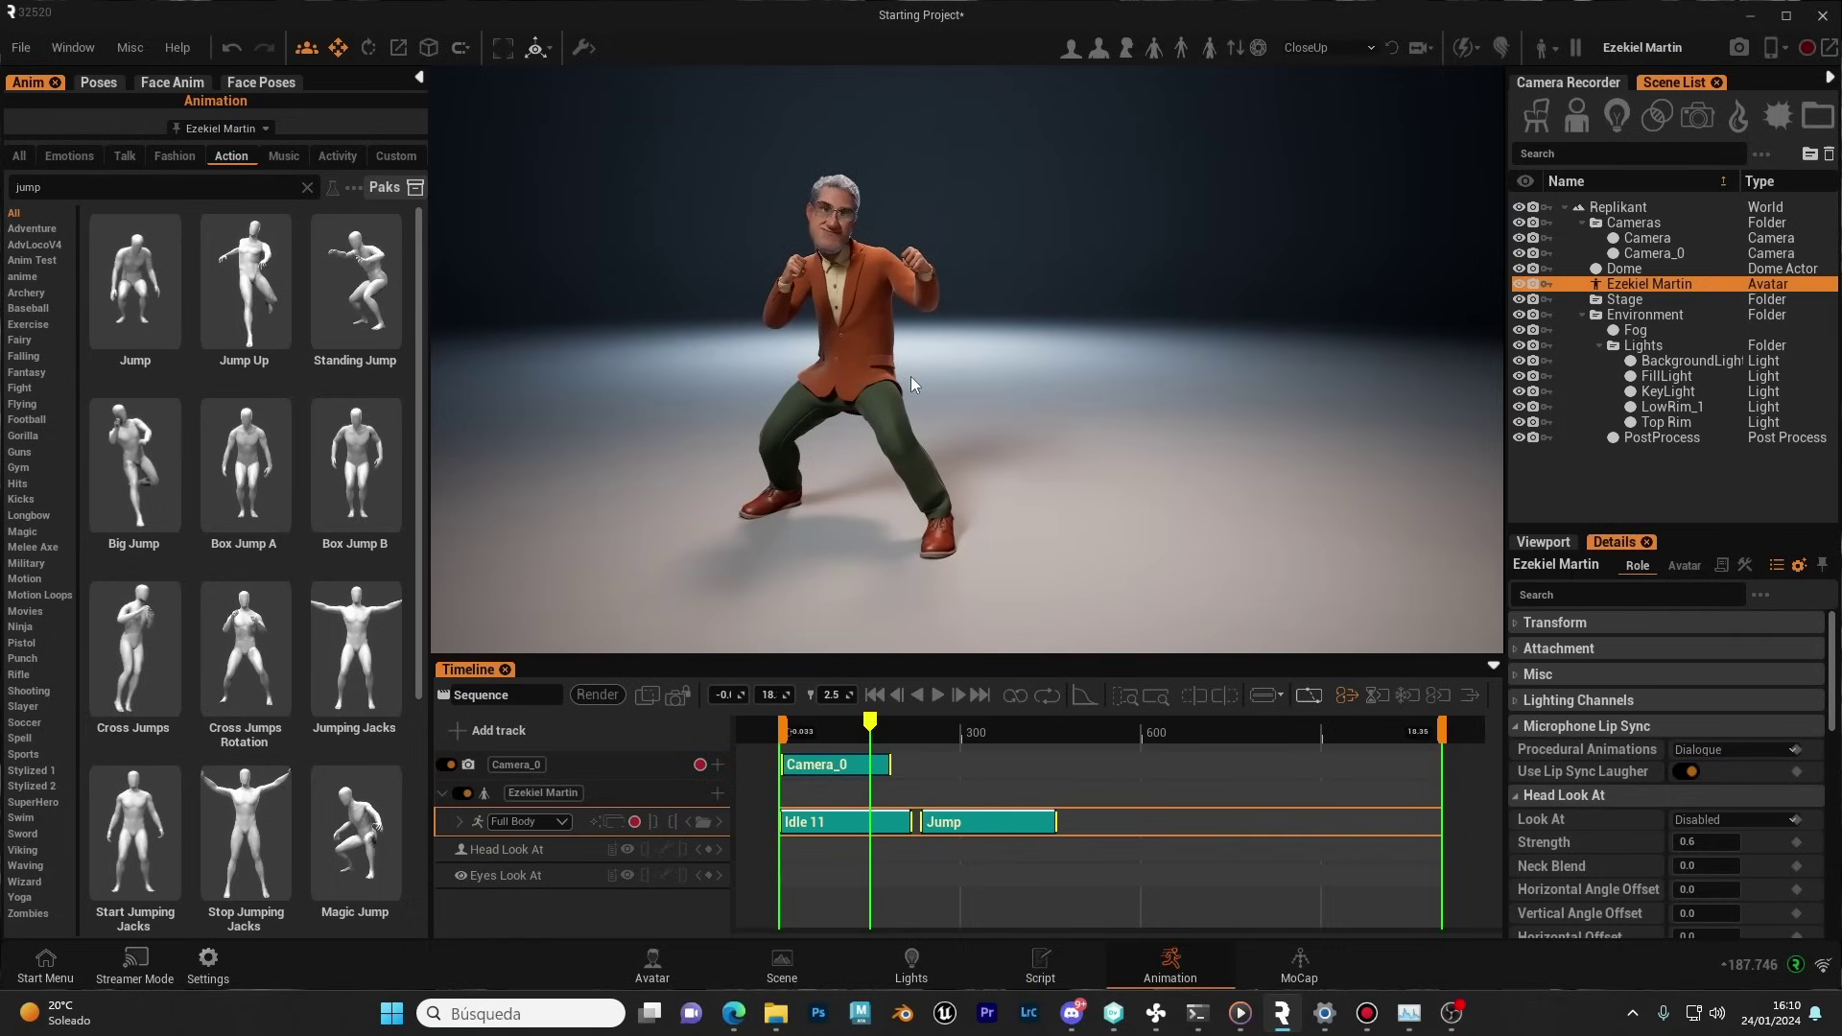
pyautogui.keyDown('alt'); pyautogui.moveTo(833, 397); pyautogui.dragTo(888, 396); pyautogui.keyUp('alt')
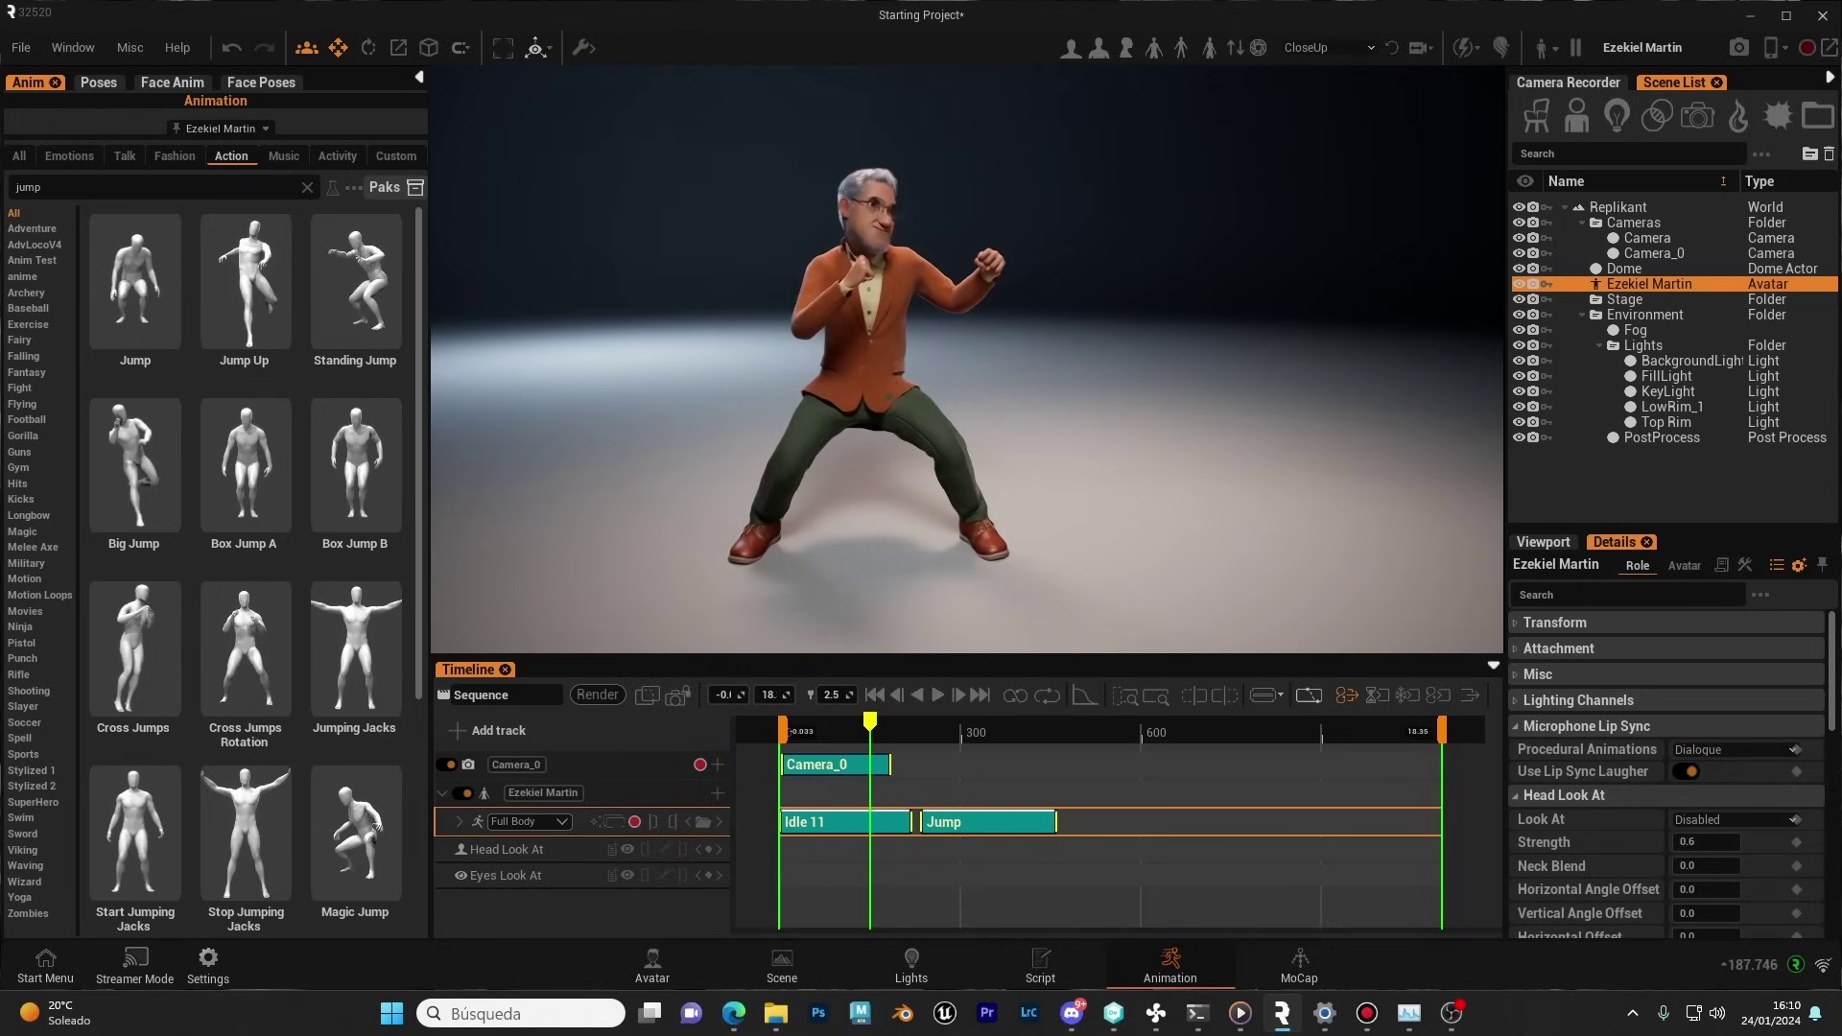